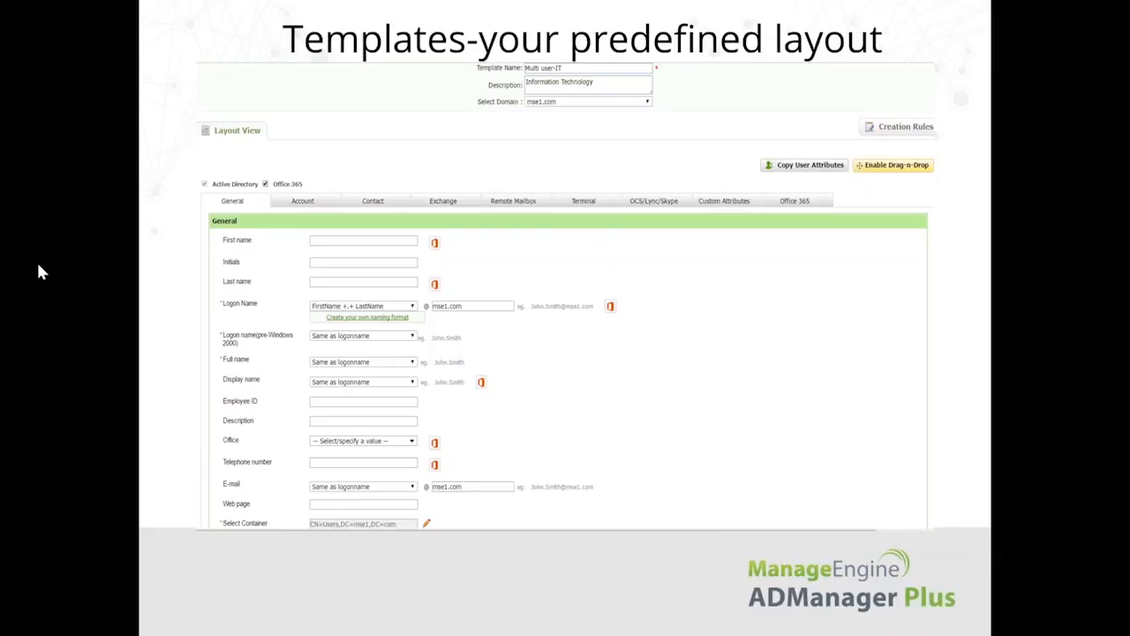
Switch to the ADManager Plus browser window, maximize it, and sign in to the admin account with its password
key(alt+Tab)
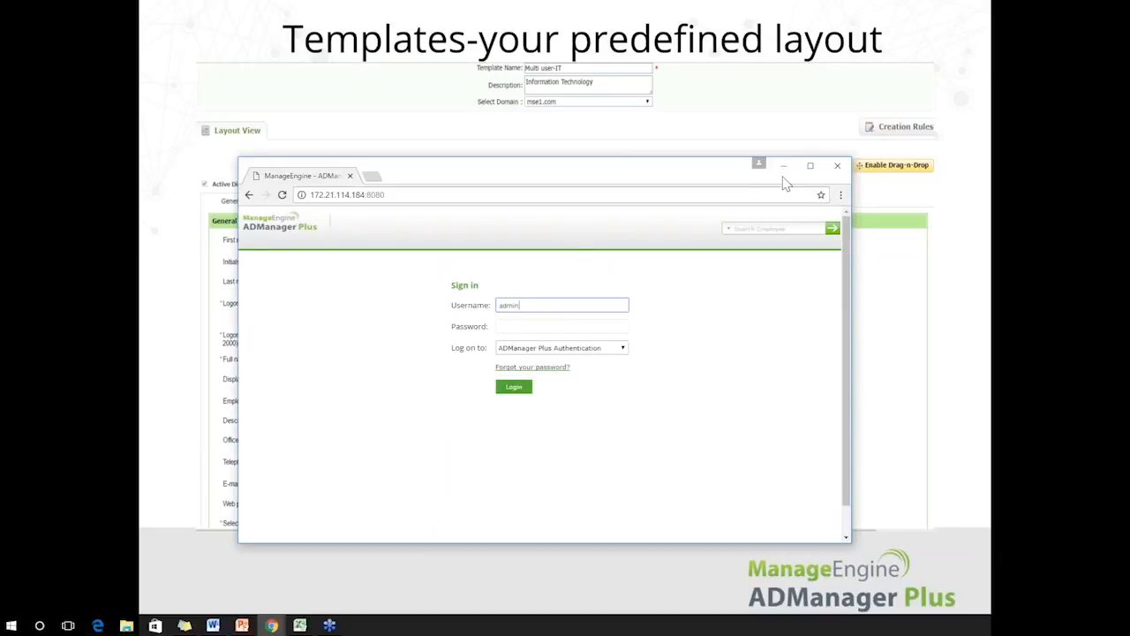
click(810, 167)
click(538, 158)
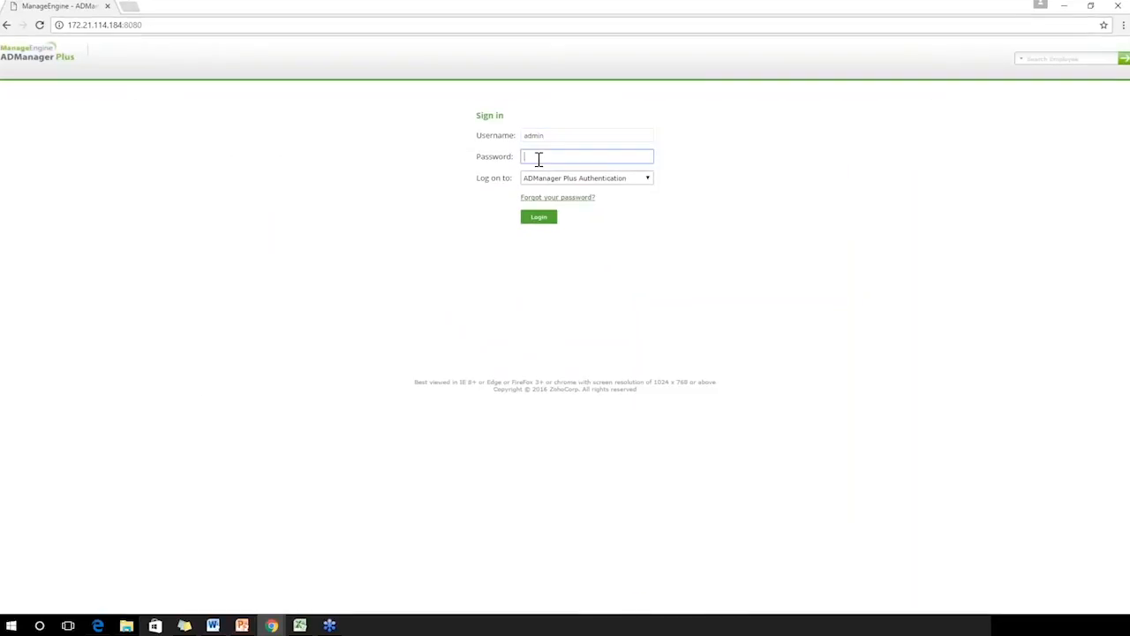
text(••••••)
key(Return)
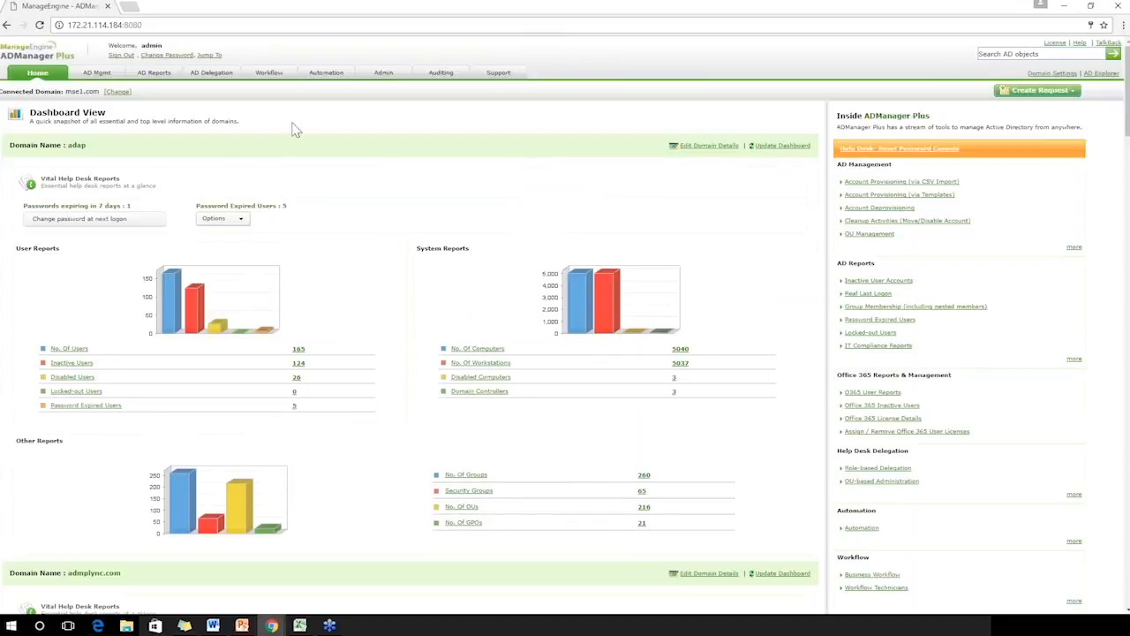
Open the user creation templates list under AD management and enlarge the browser page zoom by two levels
click(97, 74)
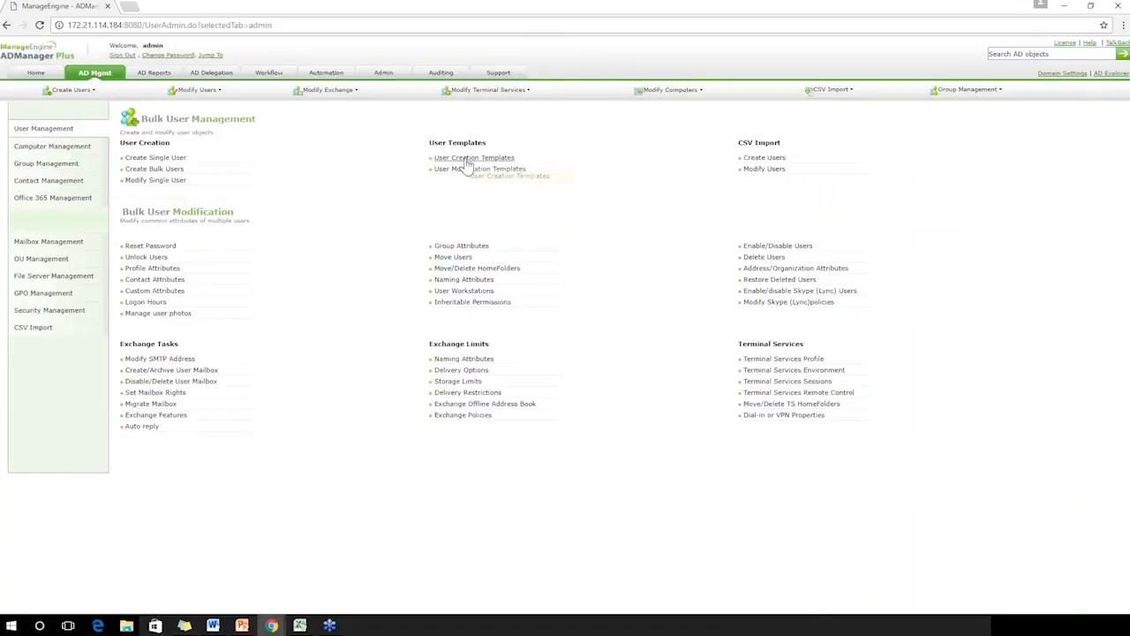
click(465, 158)
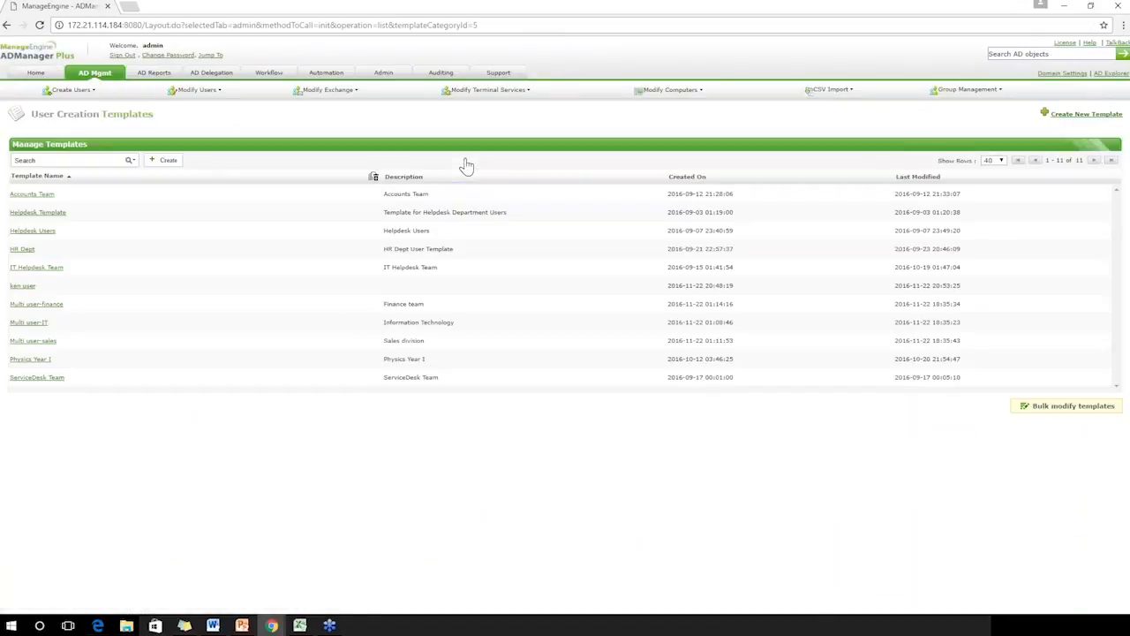
click(1122, 25)
click(1088, 137)
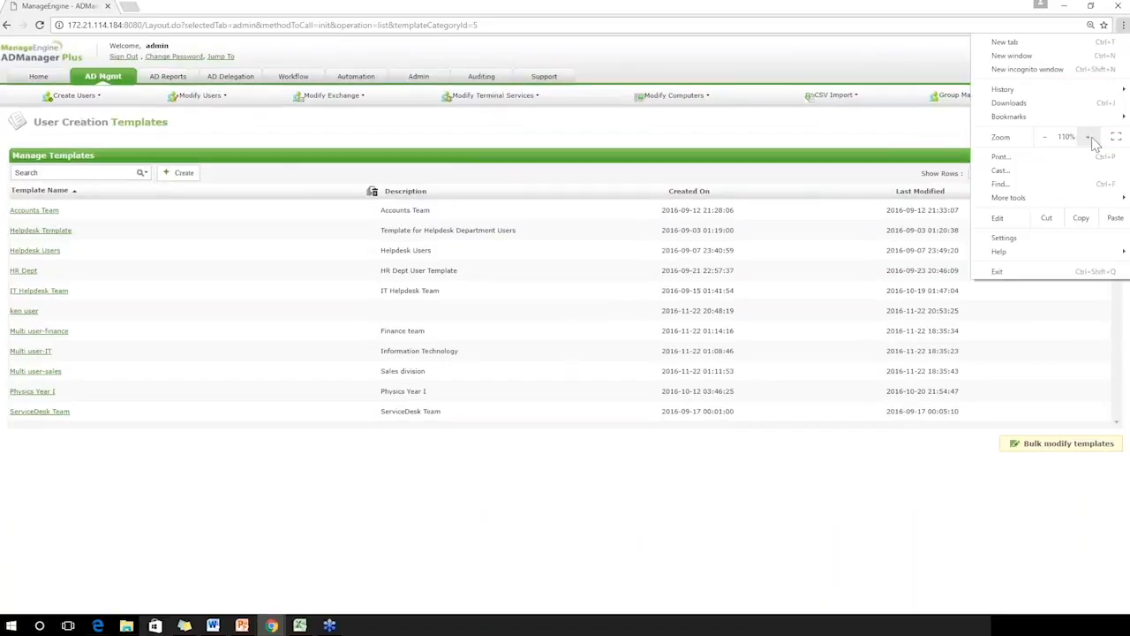
click(1088, 137)
click(780, 153)
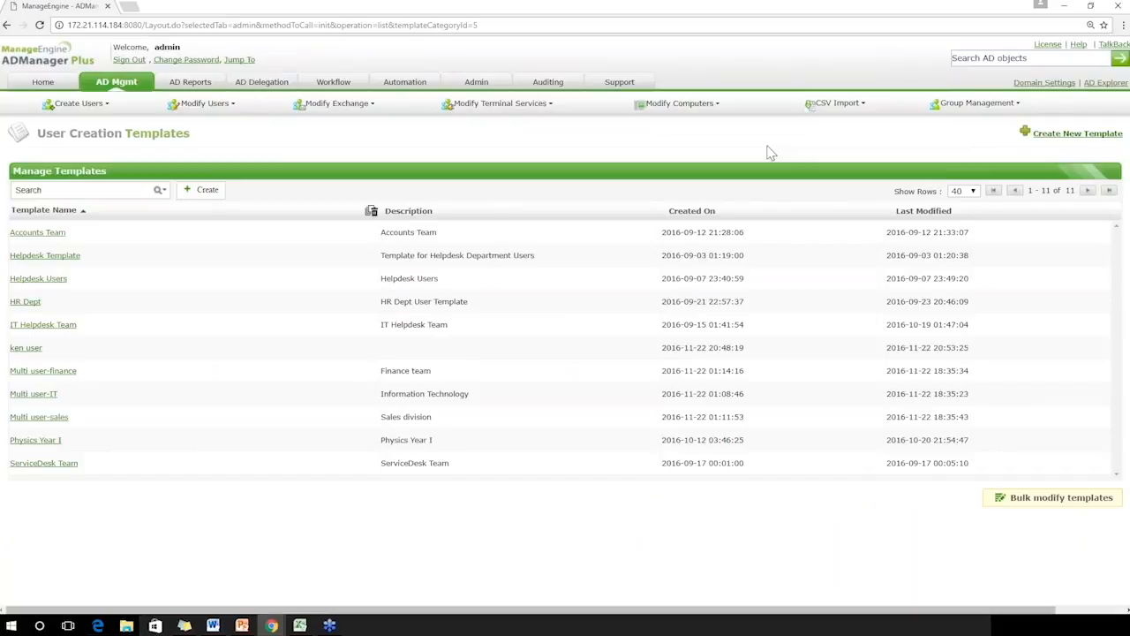
Create a new user creation template and name it "test webinar - user onboarding"
click(1101, 138)
double_click(609, 163)
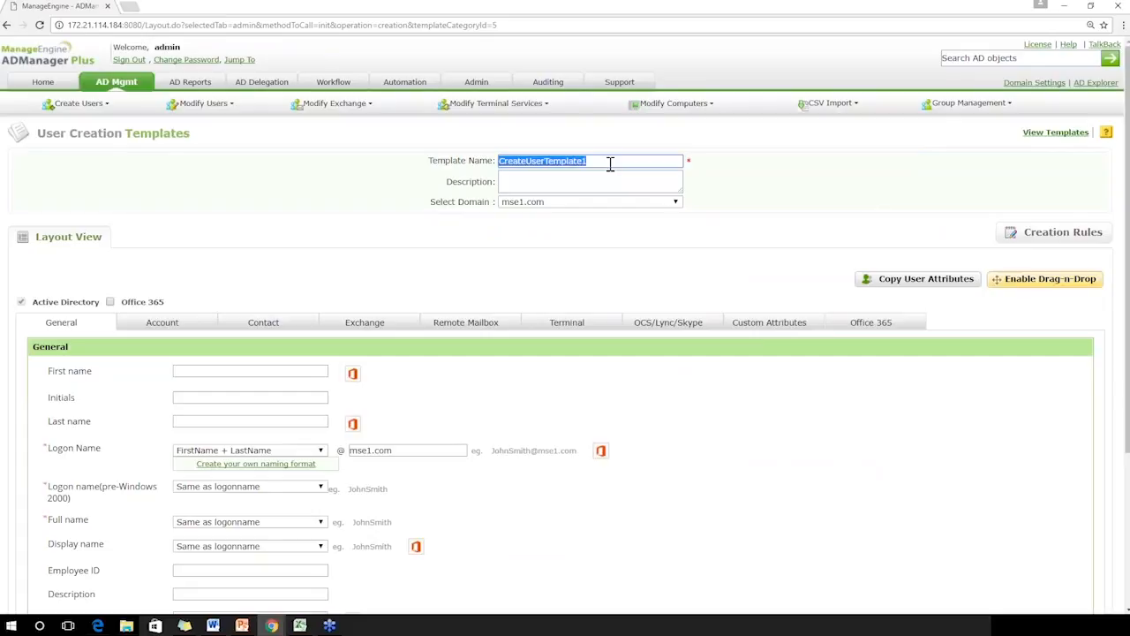
text(tes)
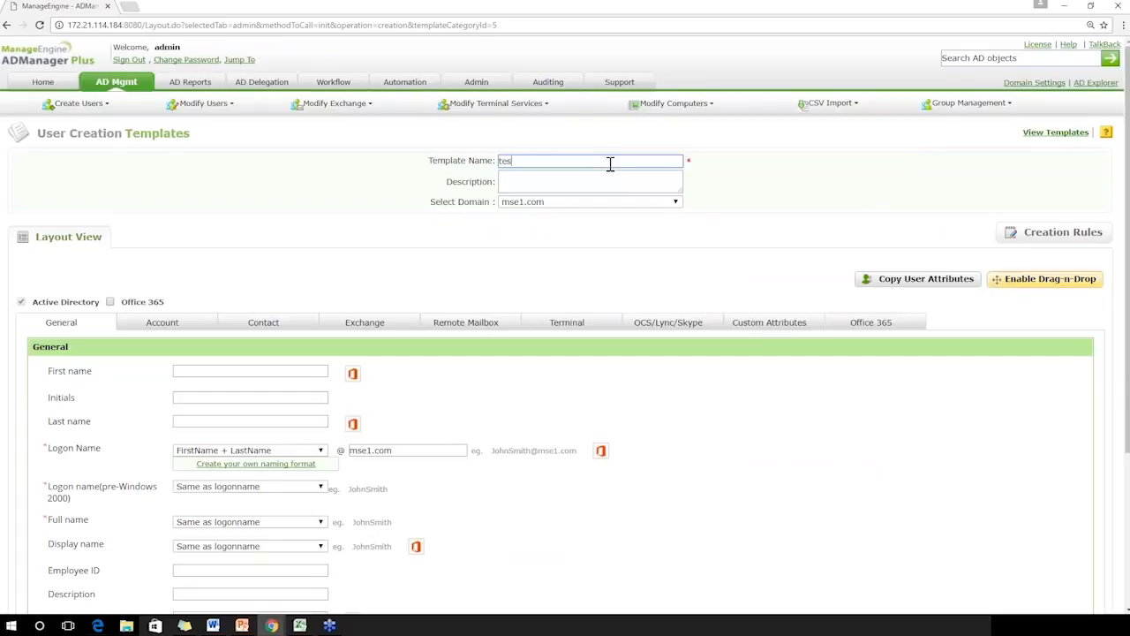
text(t webinar - user onboarding)
Examine the template's domain choices and the naming formats available for the Logon Name field
drag(1127, 247, 1129, 300)
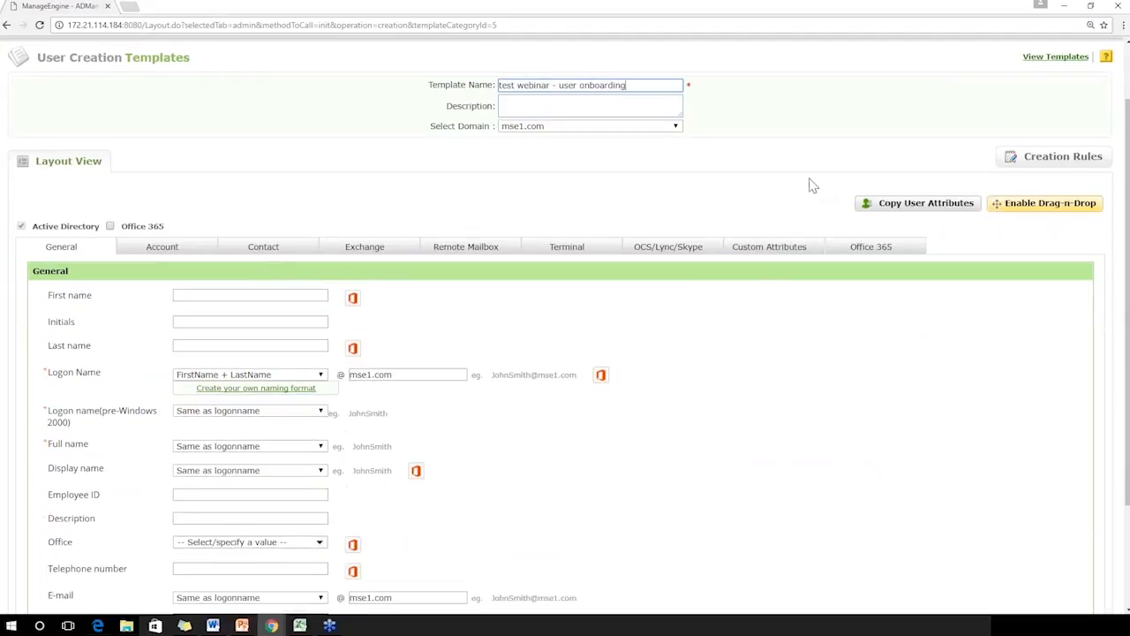
click(678, 126)
click(679, 127)
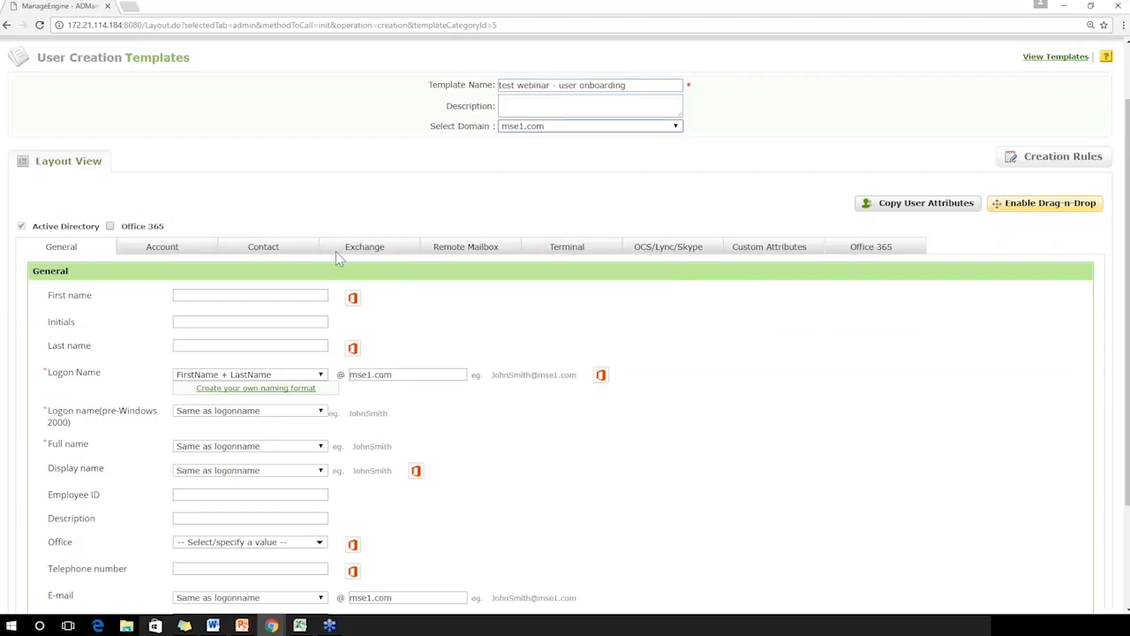
drag(1123, 284, 1123, 352)
click(311, 280)
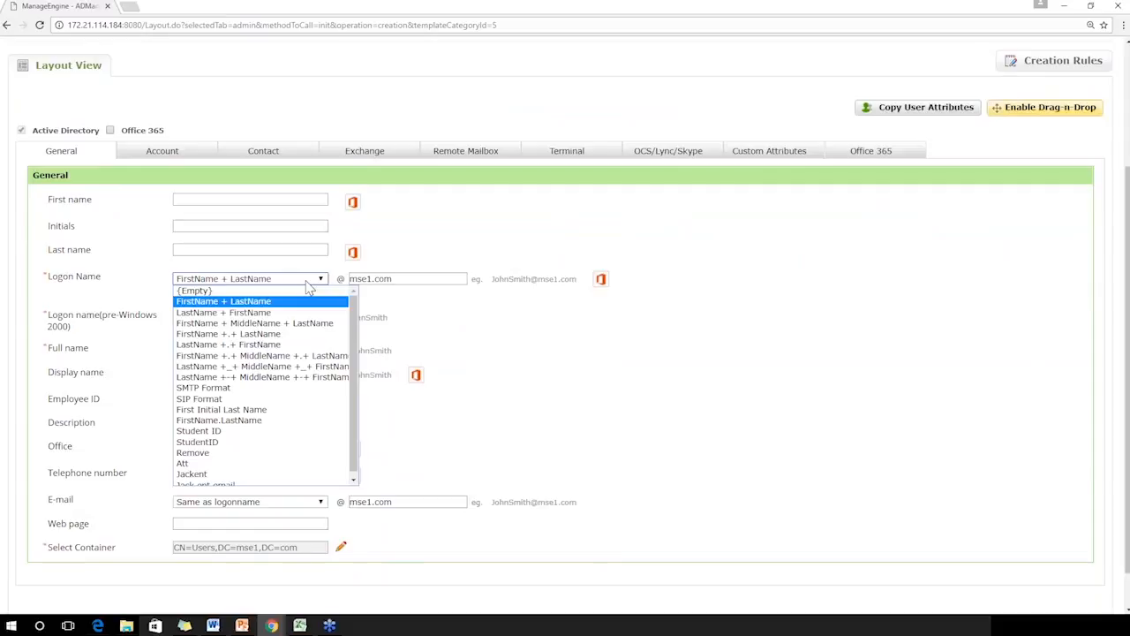
click(427, 281)
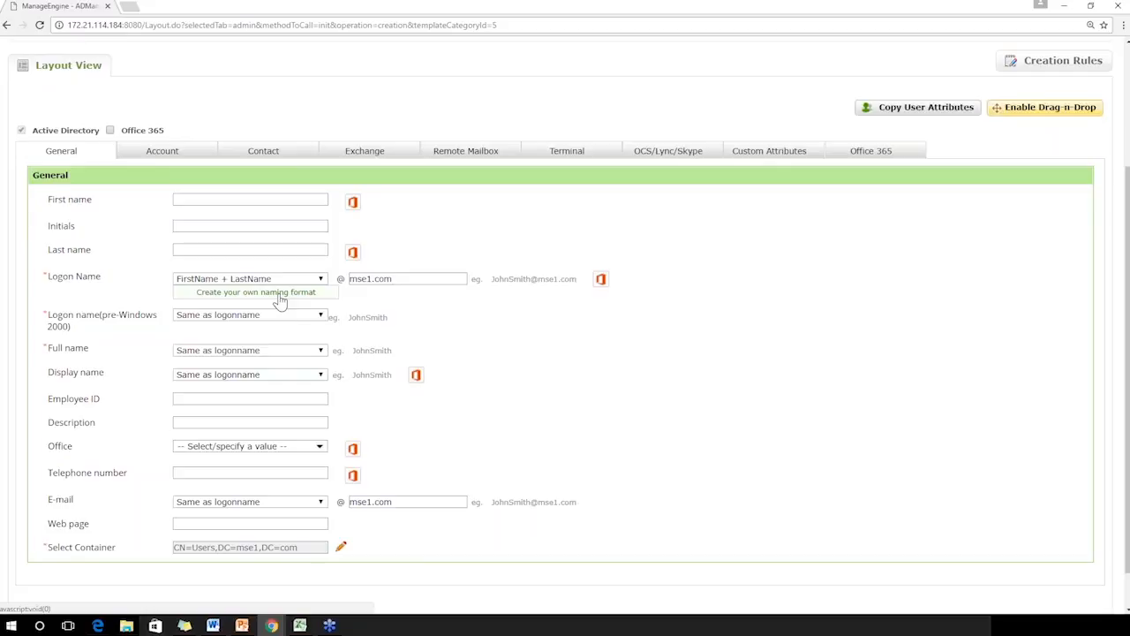
click(305, 283)
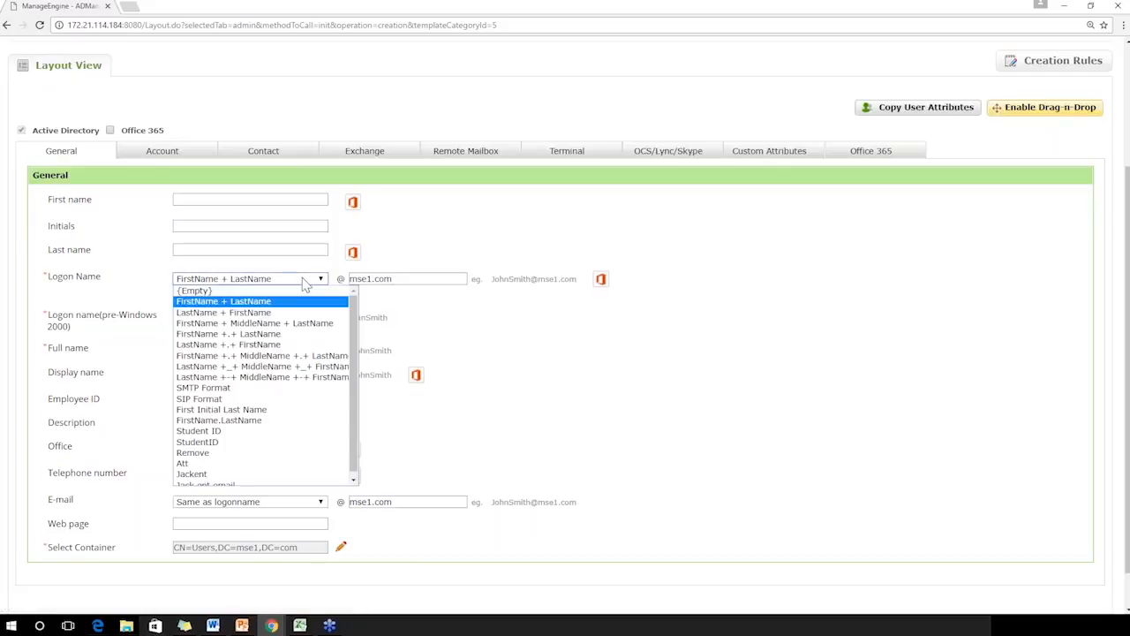
click(304, 282)
click(304, 282)
click(305, 282)
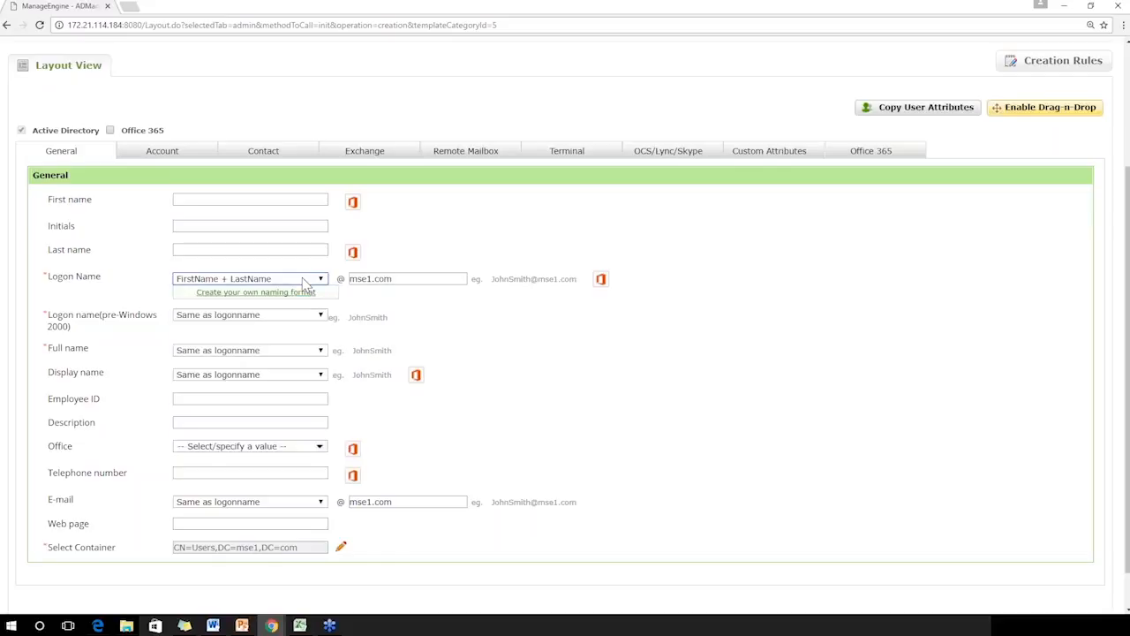
Enable drag-and-drop editing of the template layout
click(1011, 106)
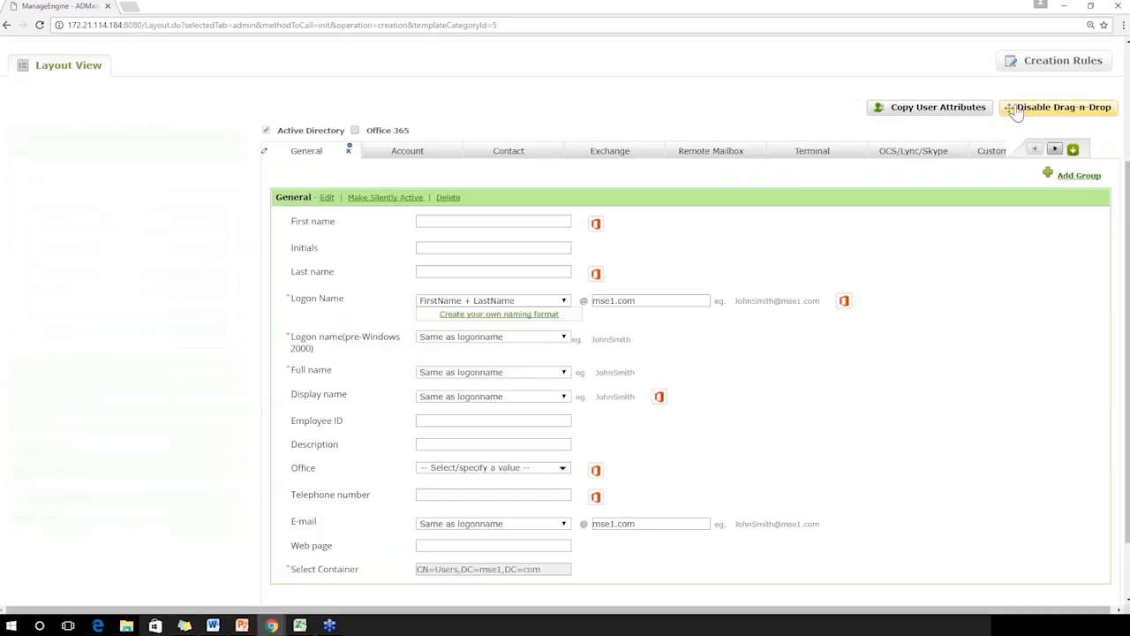
Try preventing Logon Name duplicates at Domain level with the Don't create user option, then discard the field changes
click(280, 311)
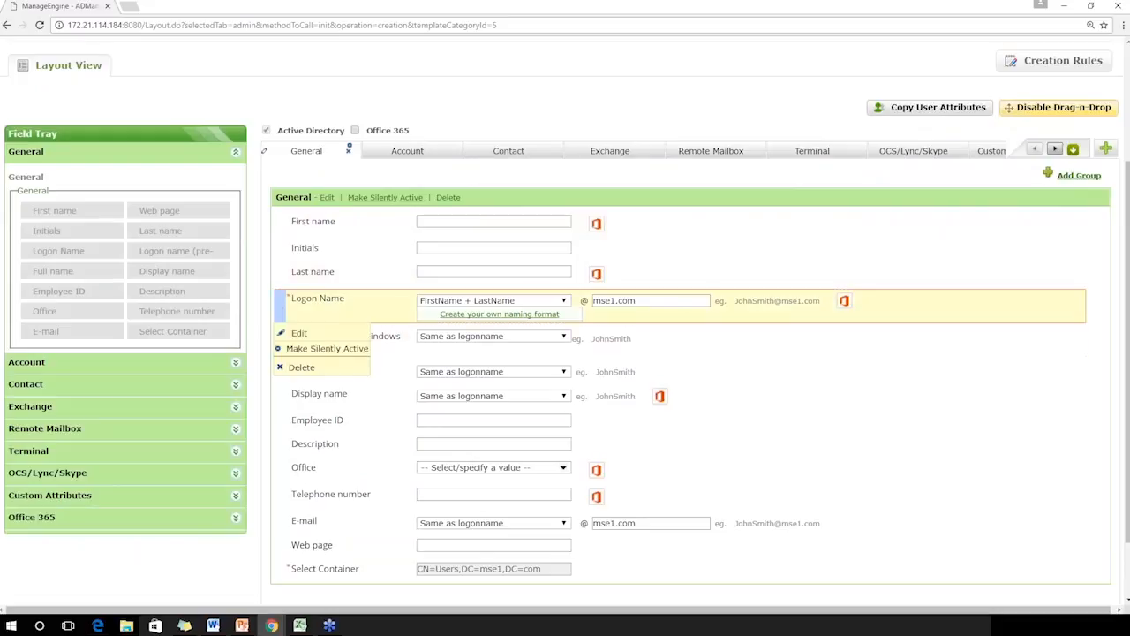
click(287, 334)
click(268, 406)
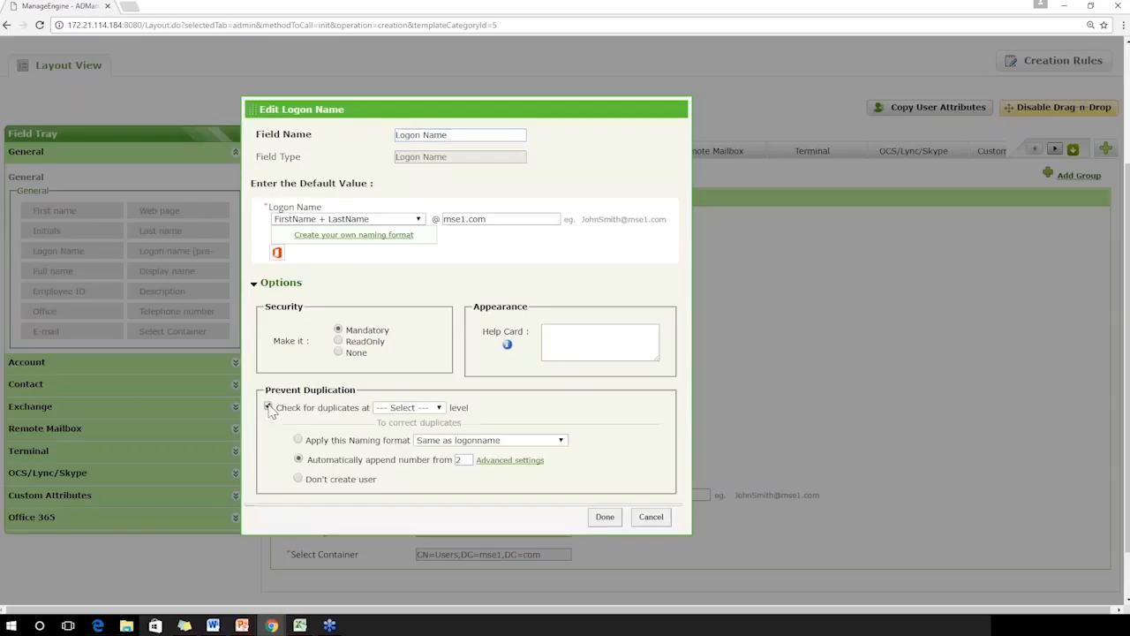
click(407, 408)
click(392, 430)
double_click(461, 458)
click(484, 443)
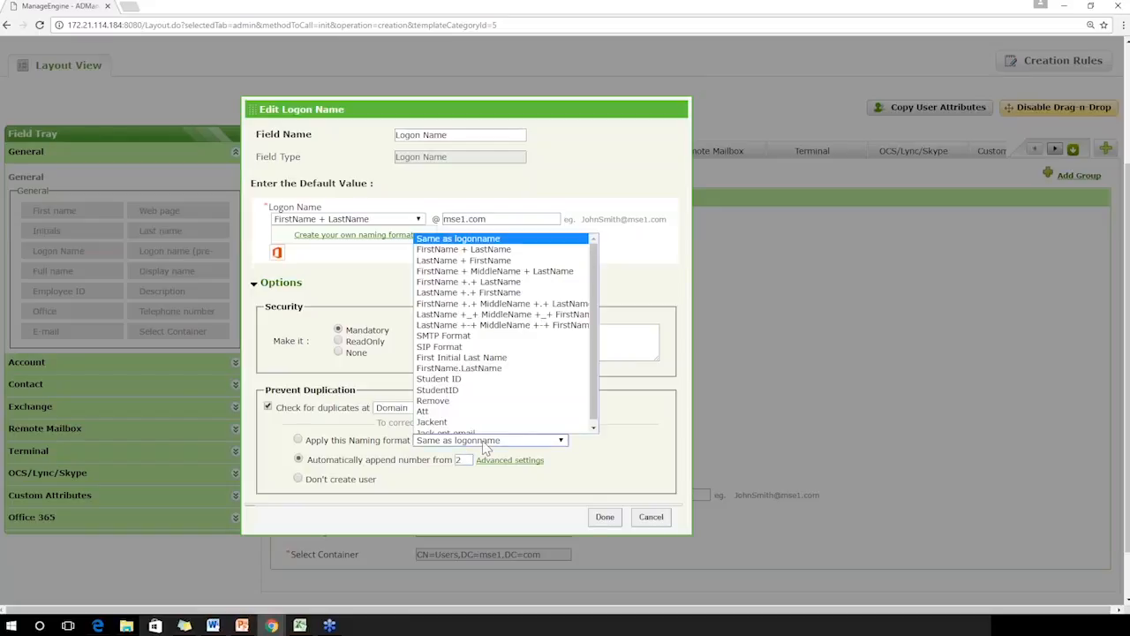
click(484, 445)
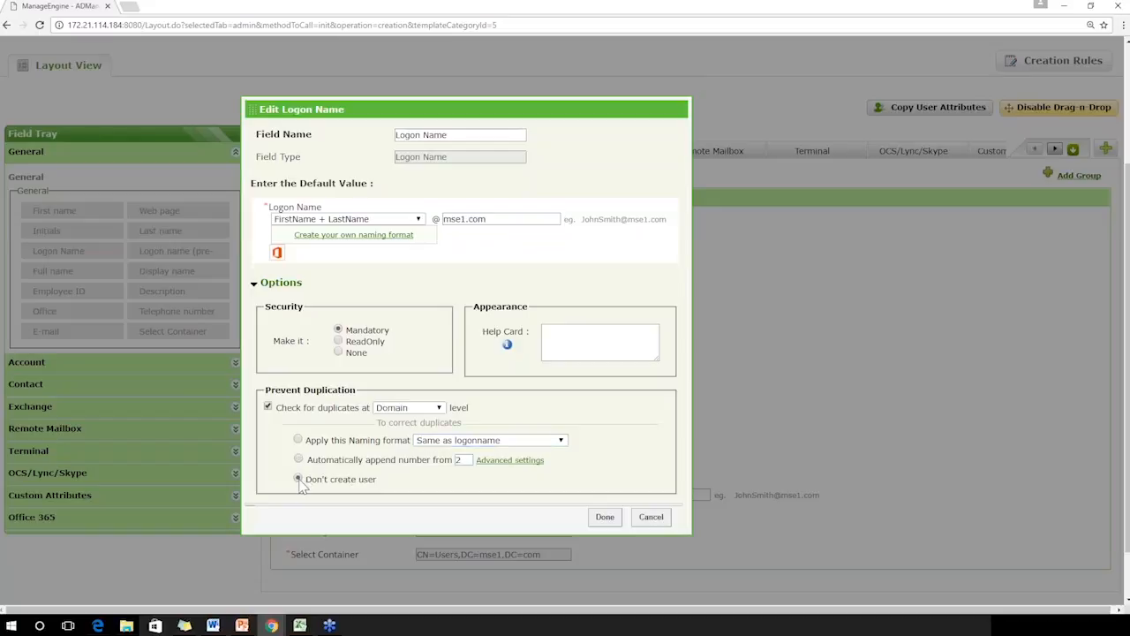
click(268, 407)
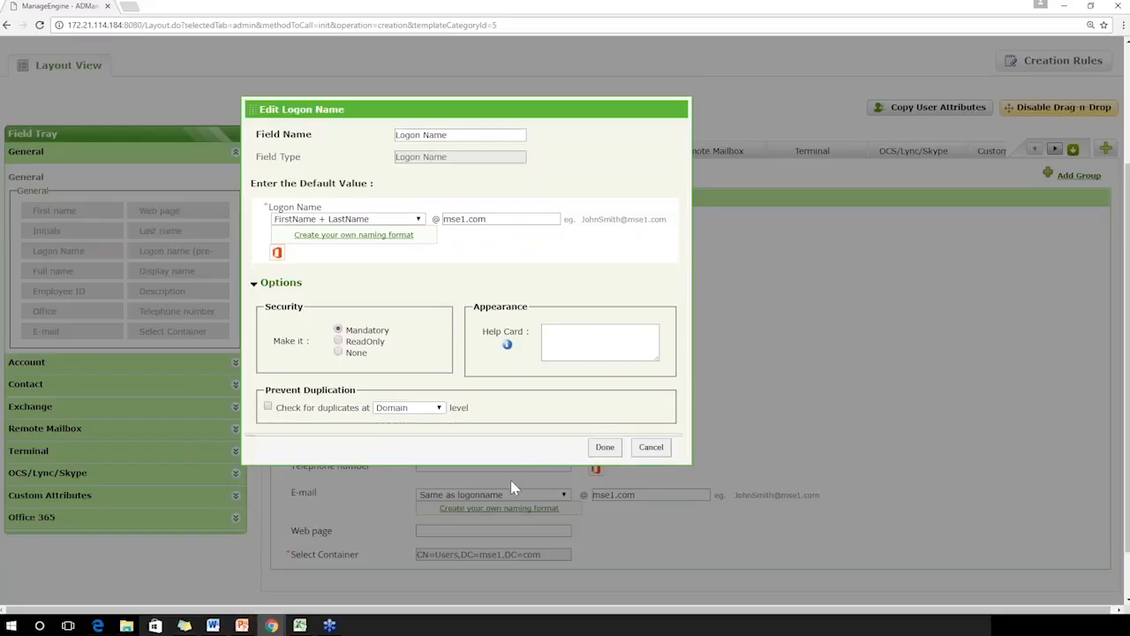
click(651, 447)
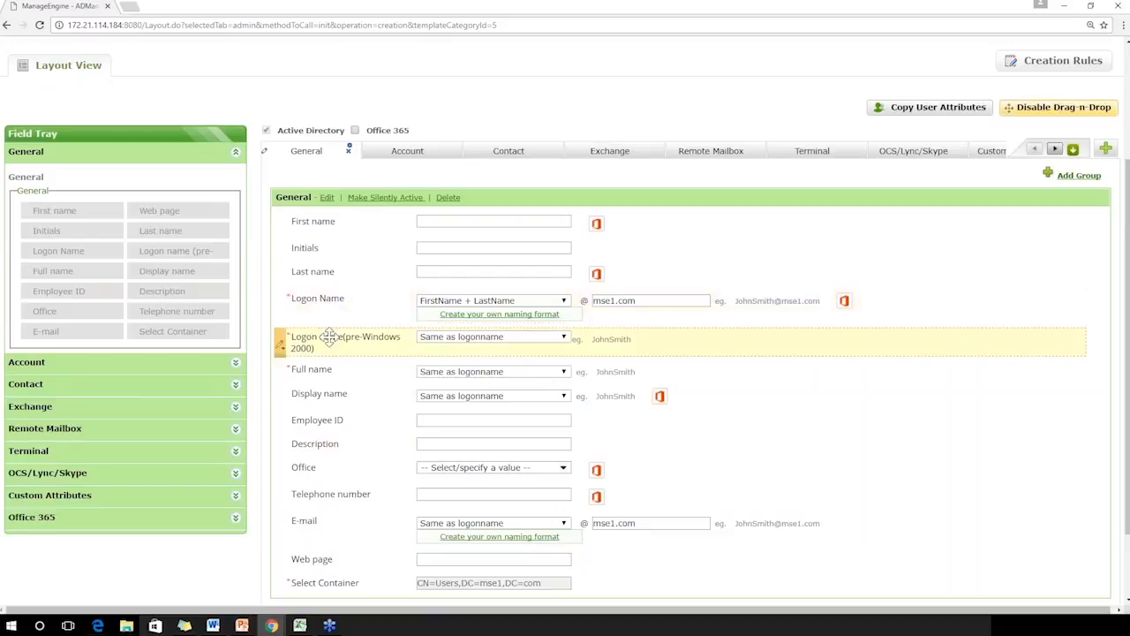
Make the Employee ID field mandatory in the General group
click(283, 422)
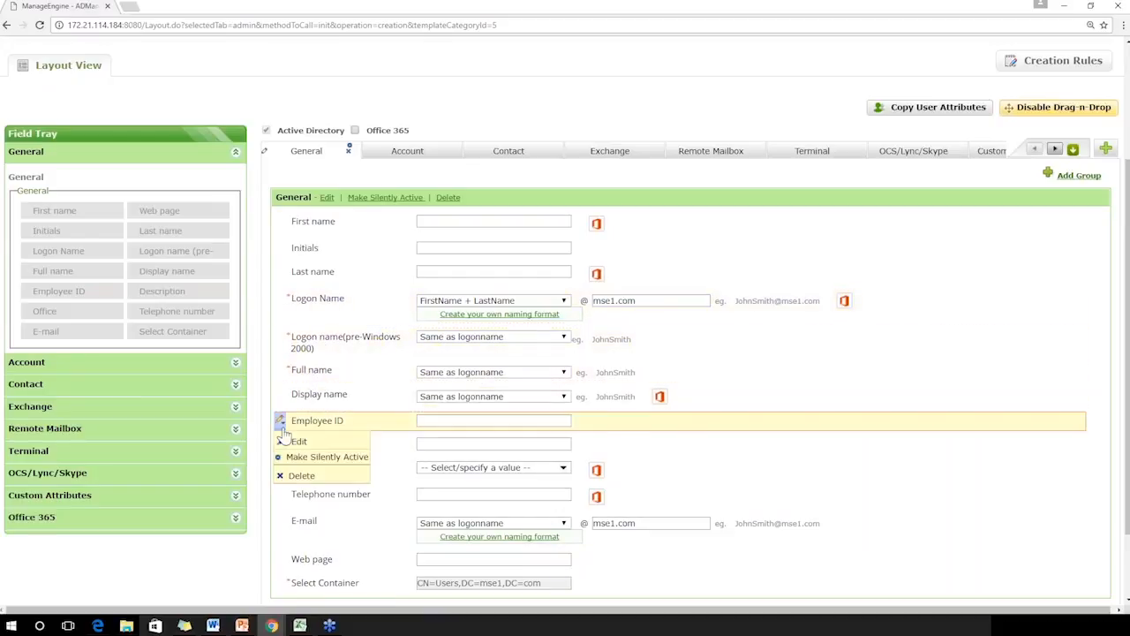
click(297, 441)
click(340, 289)
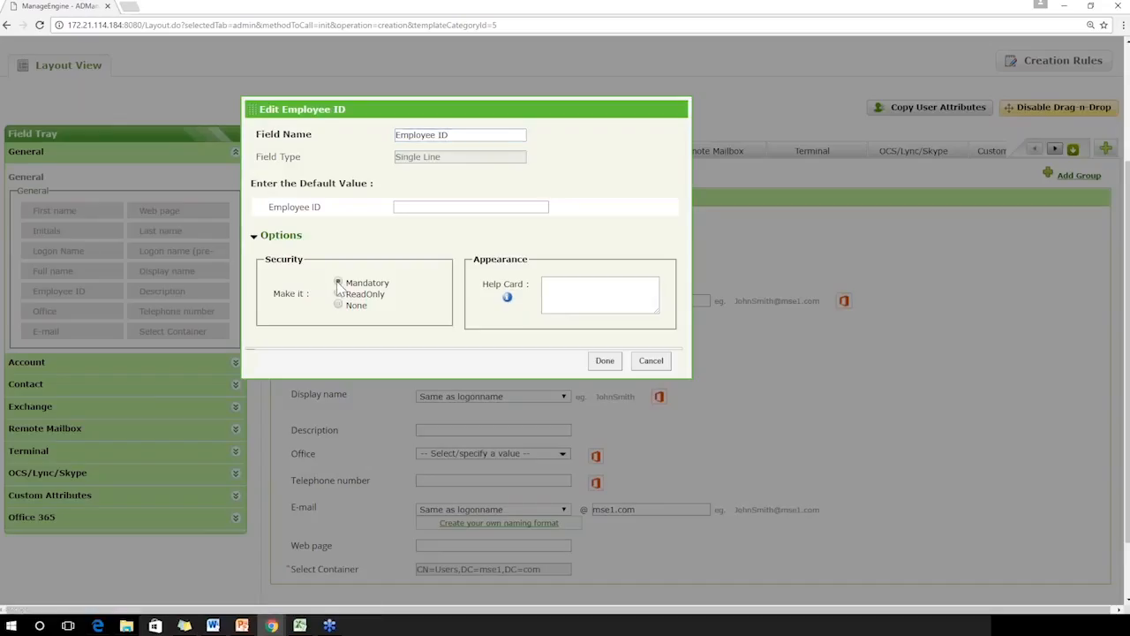
click(596, 362)
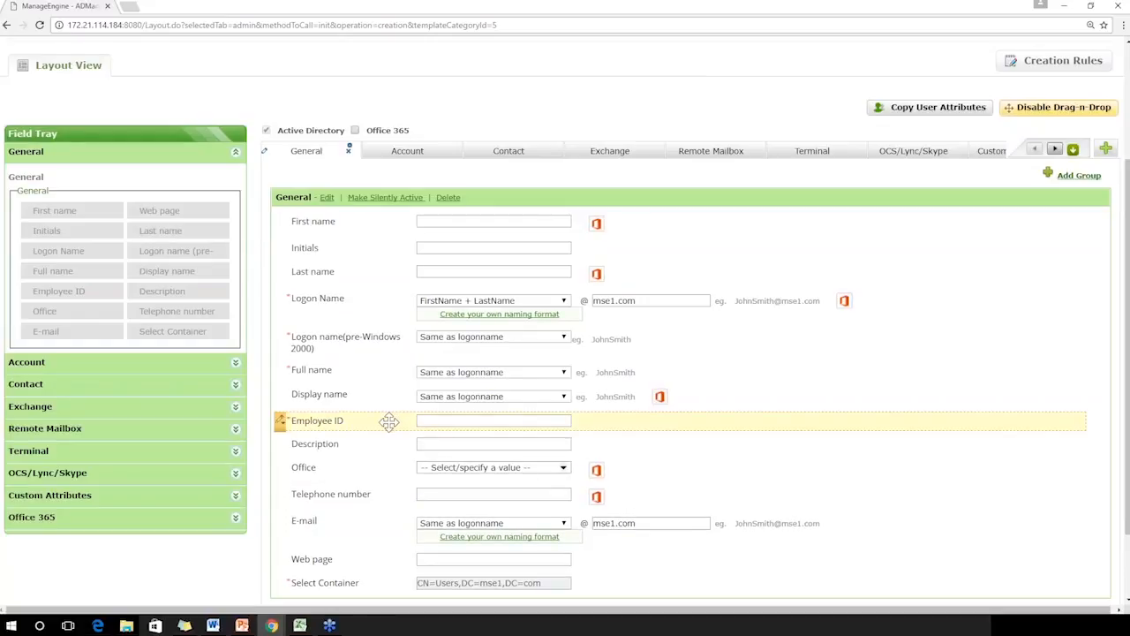
Delete the Description field from the General group and put it back below Employee ID with its default settings
click(281, 445)
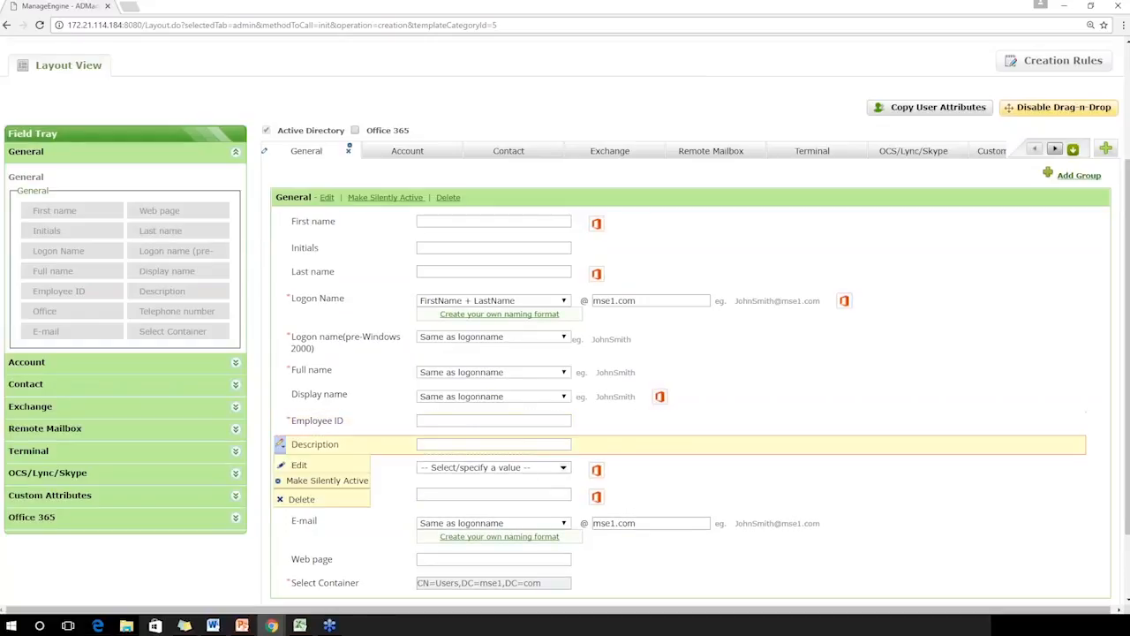
click(295, 499)
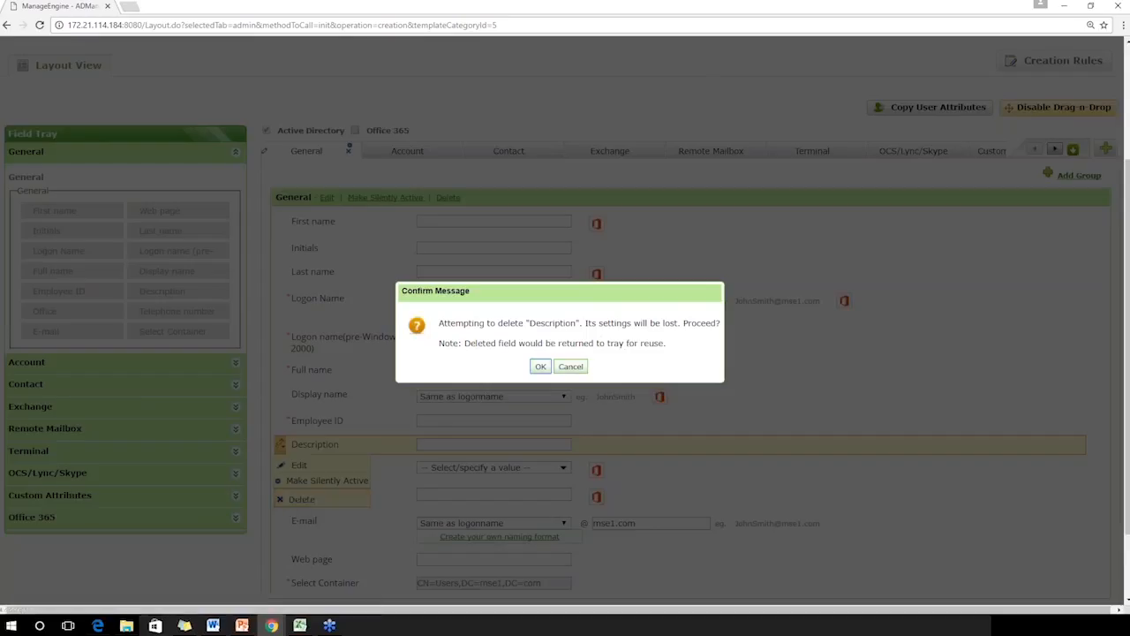
click(541, 367)
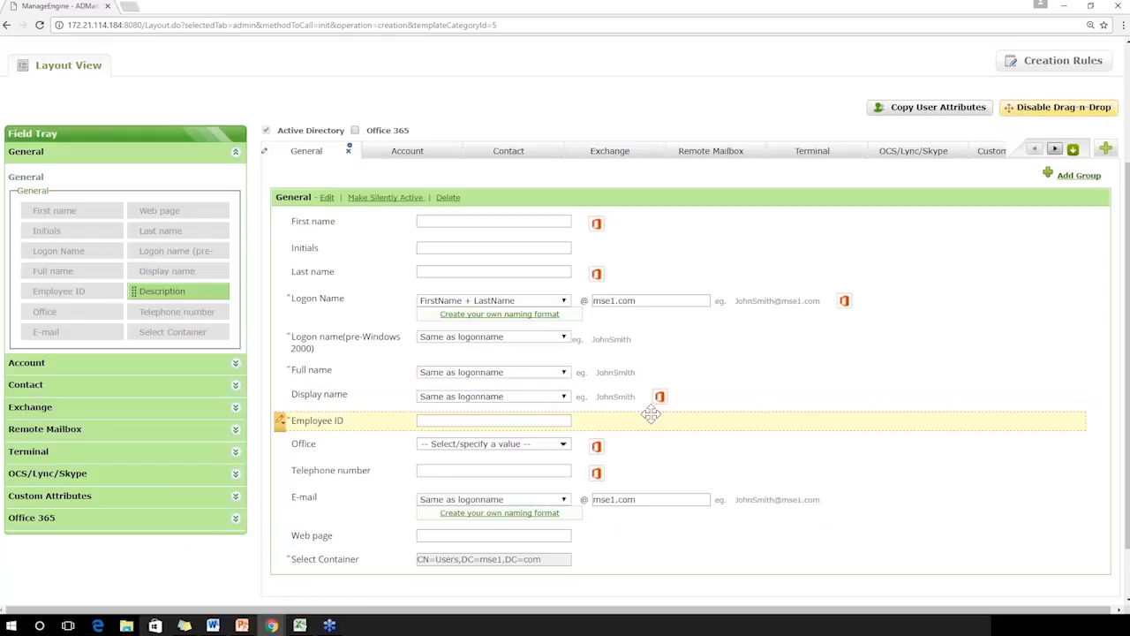
drag(194, 293, 374, 433)
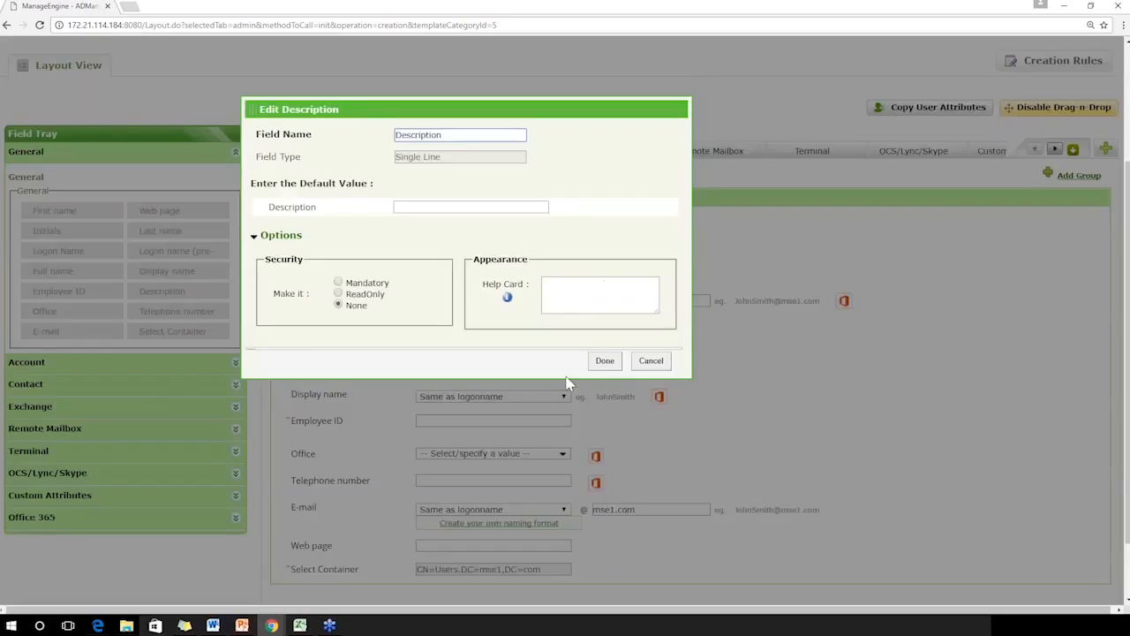
click(605, 362)
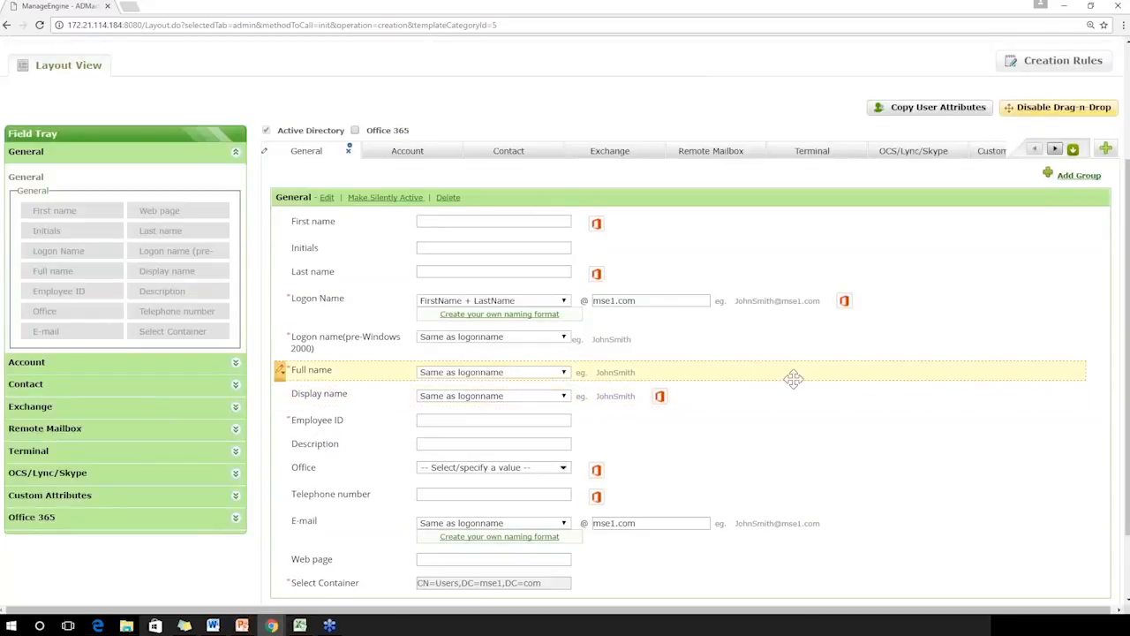
Set the Employee ID field's security option to None
mouse_move(281, 423)
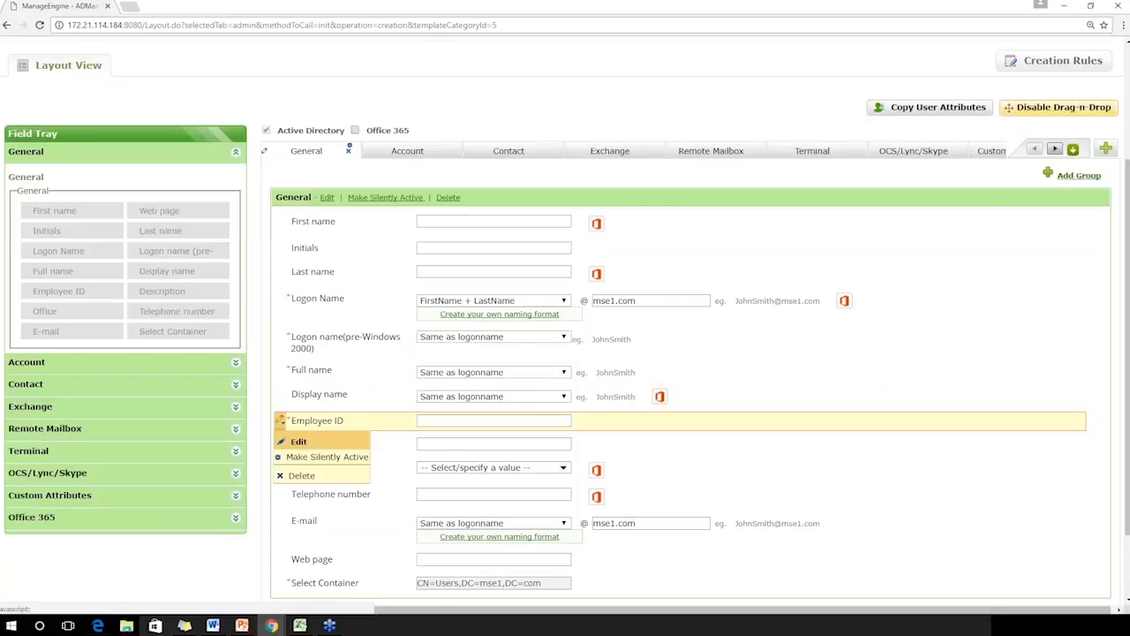
click(297, 441)
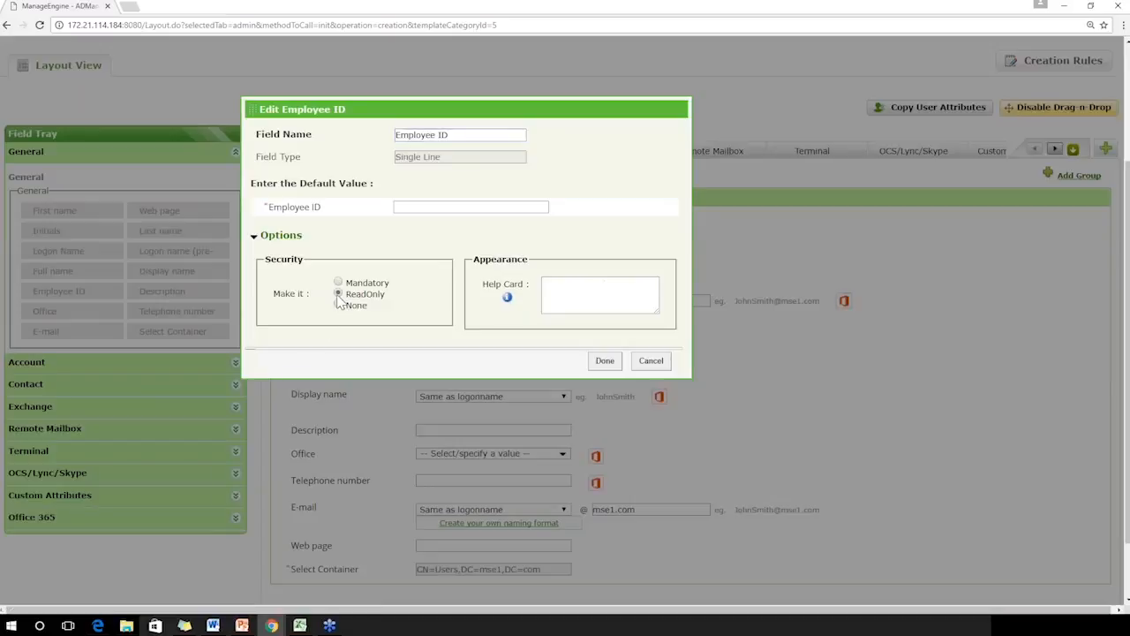
click(338, 306)
click(605, 361)
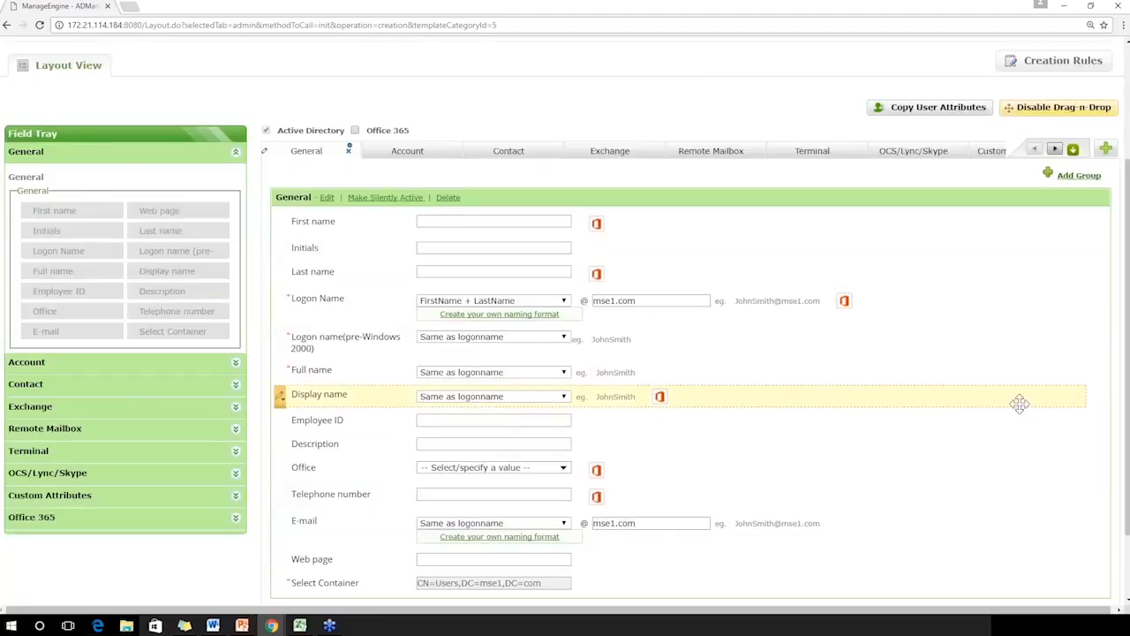
scroll(1016, 402, down, 1)
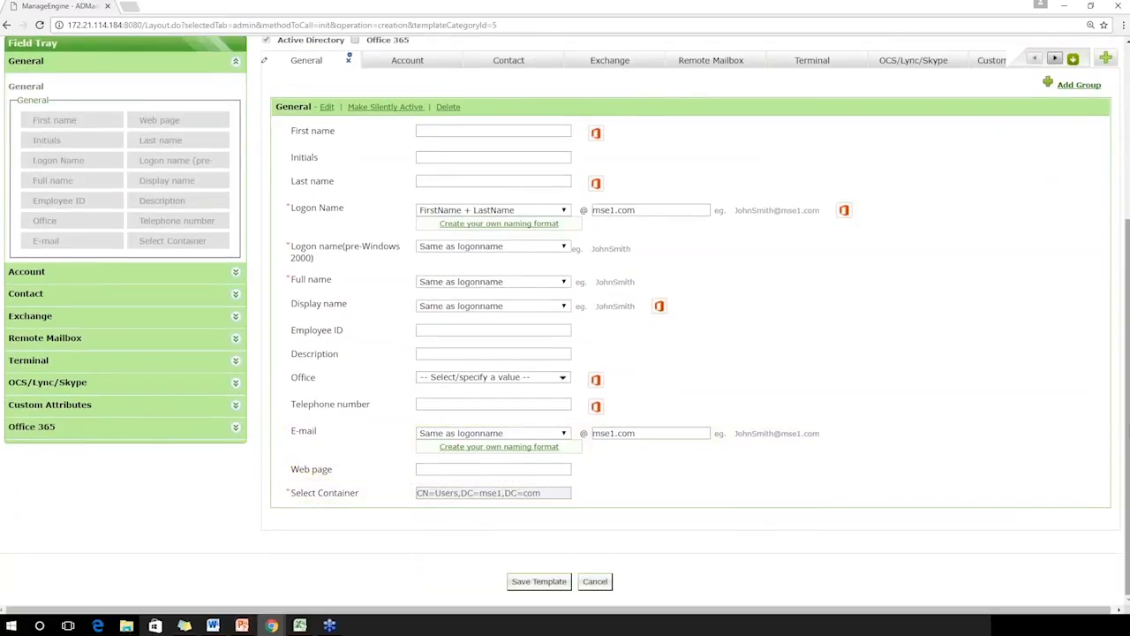
Bring up the template's Account fields and disable drag-and-drop customization
scroll(547, 252, up, 2)
click(437, 198)
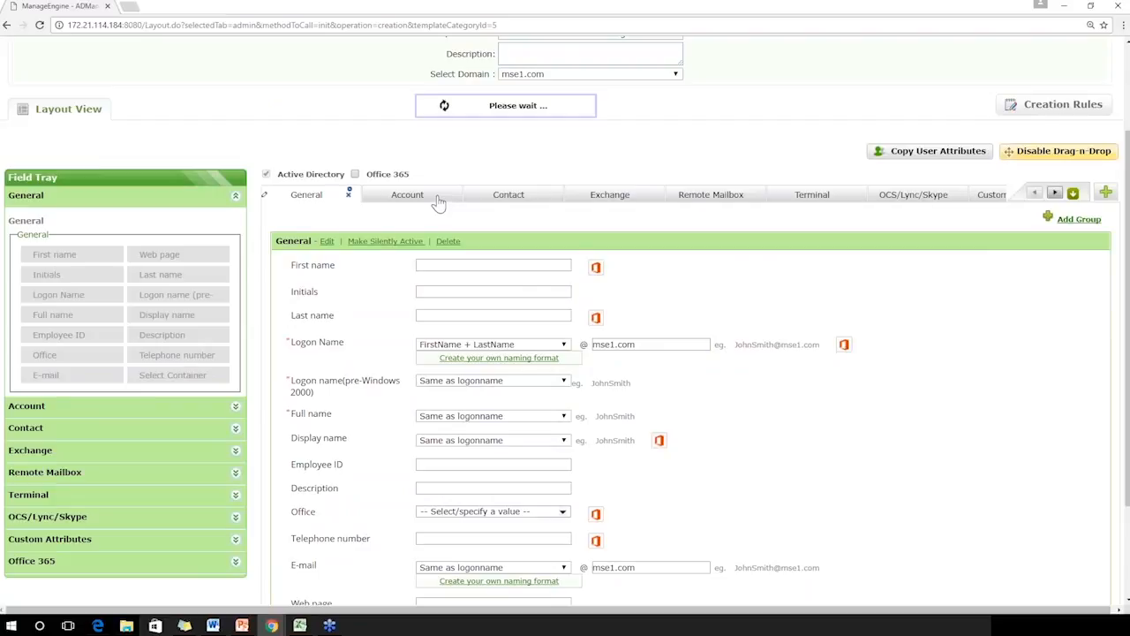
click(1042, 152)
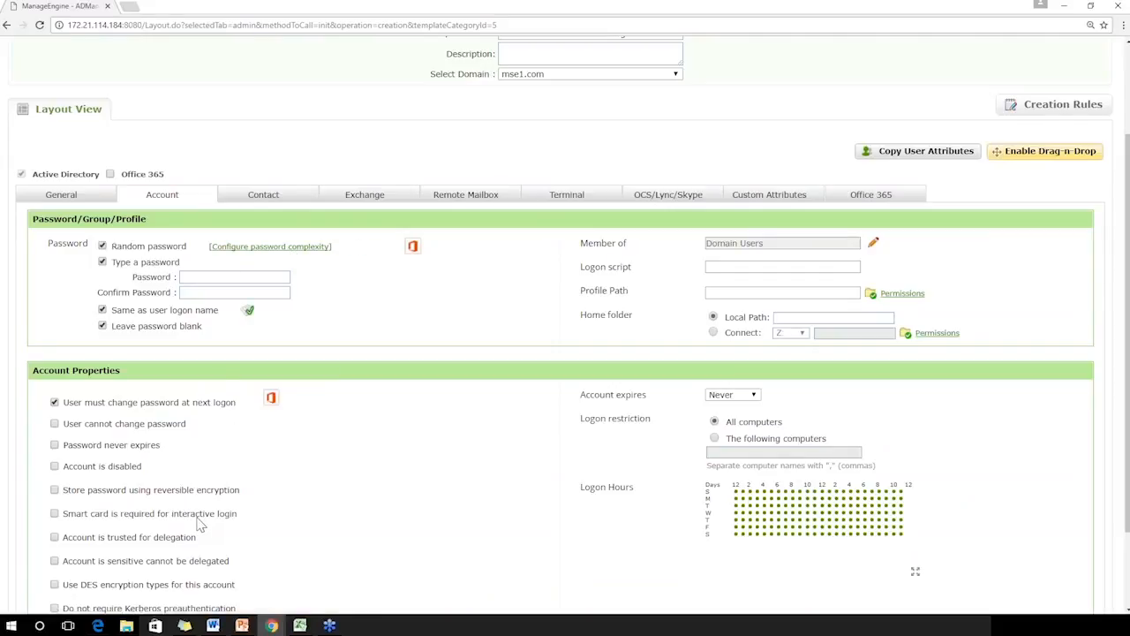
Add the groups from Administrators through Certificate Service DCOM Access to the Member of field, keeping Domain Users
double_click(623, 244)
click(873, 243)
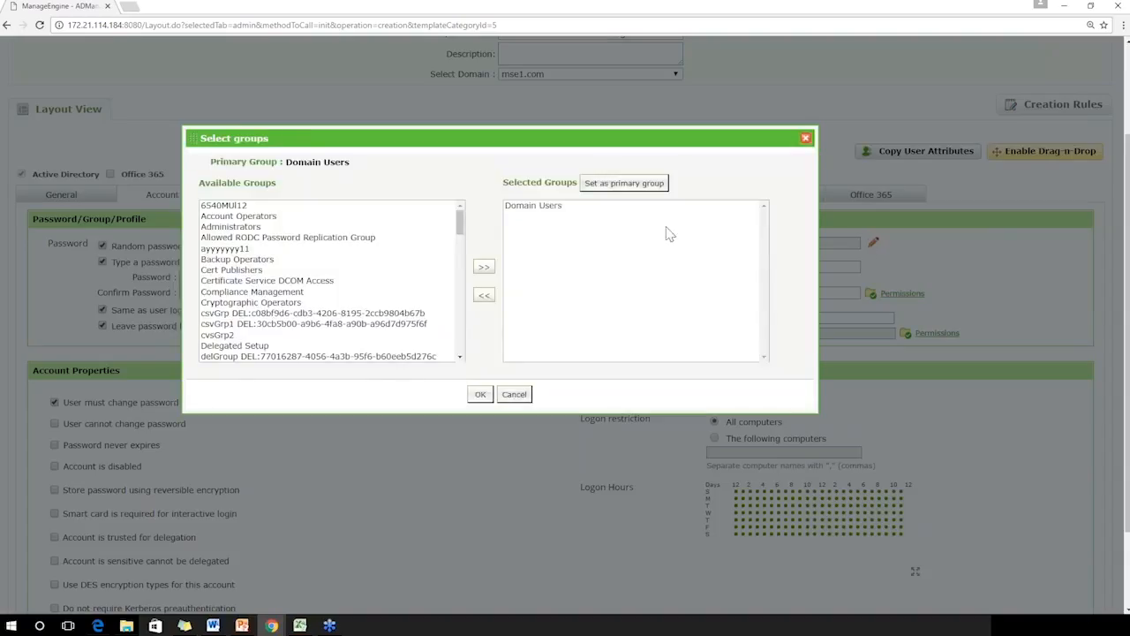
click(316, 281)
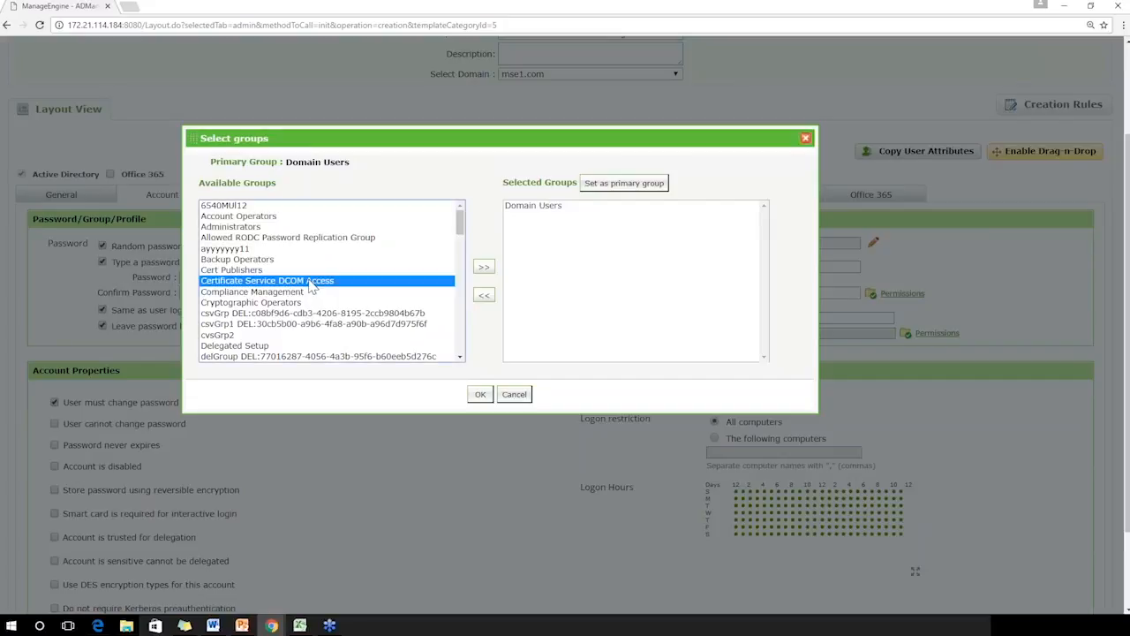
drag(263, 275, 250, 234)
click(484, 266)
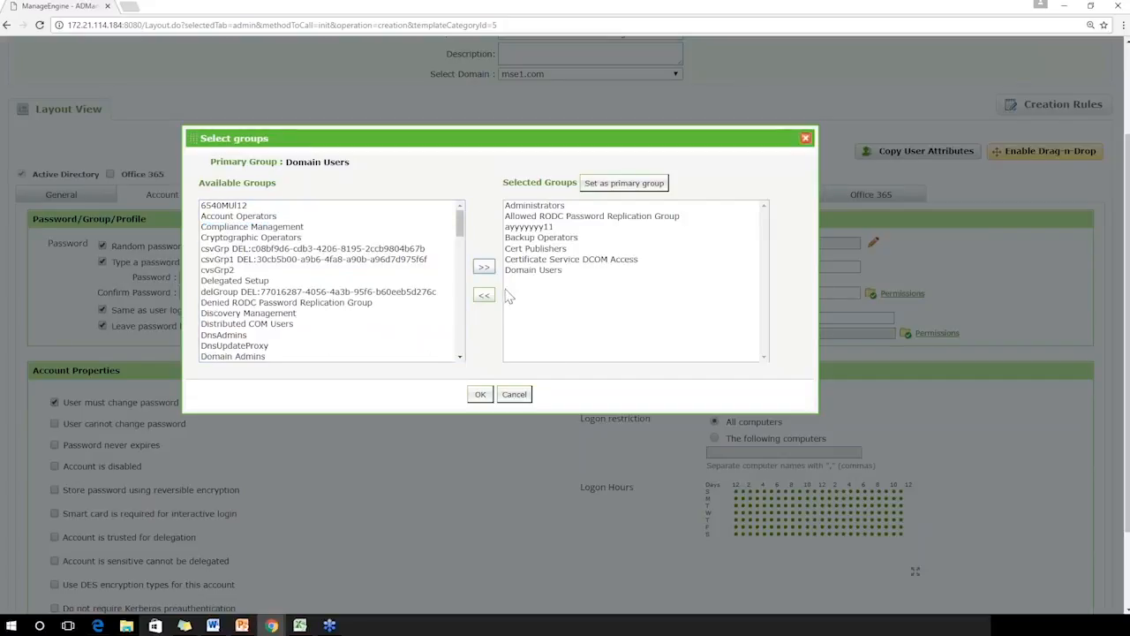
drag(460, 231, 499, 221)
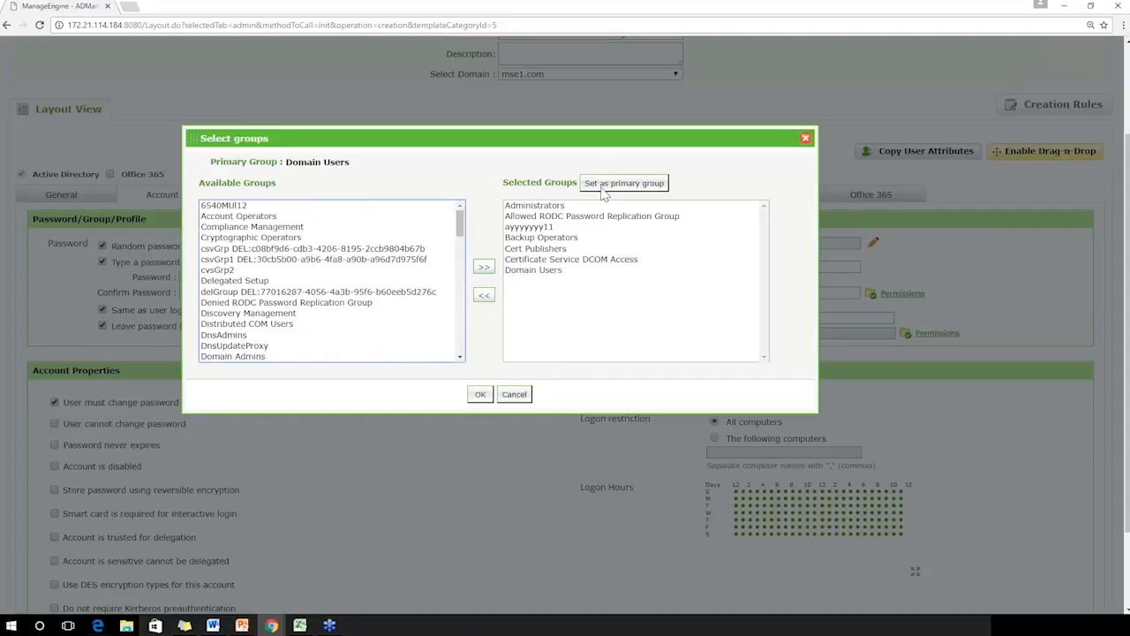
click(480, 394)
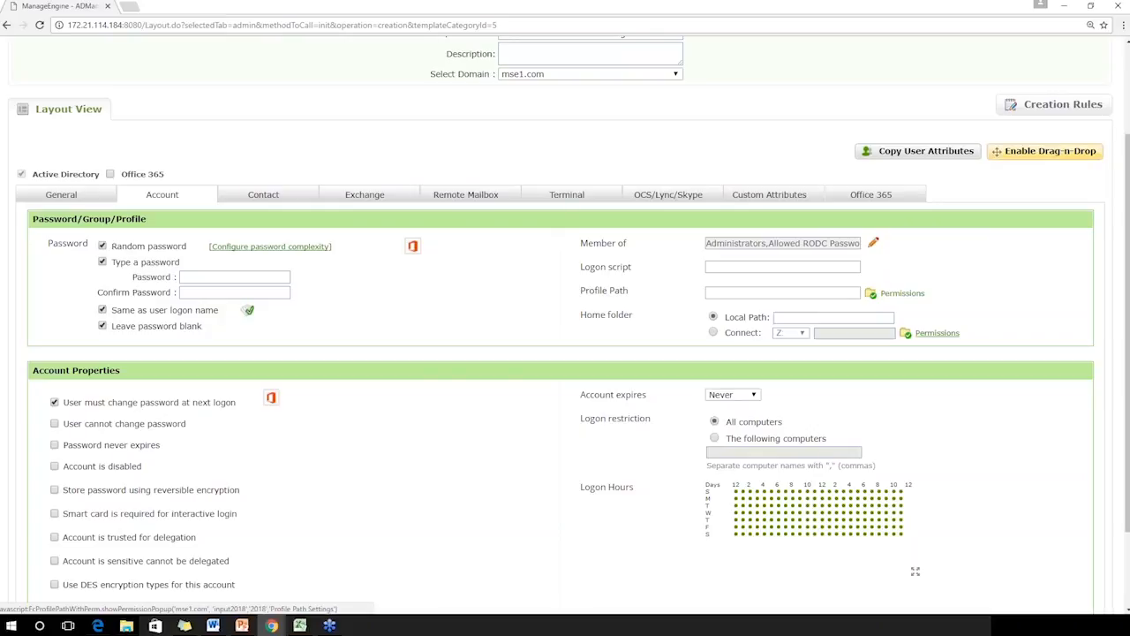
Try the Connect option with drive Z: for the account's home folder, and return it to Local Path
click(714, 332)
click(834, 330)
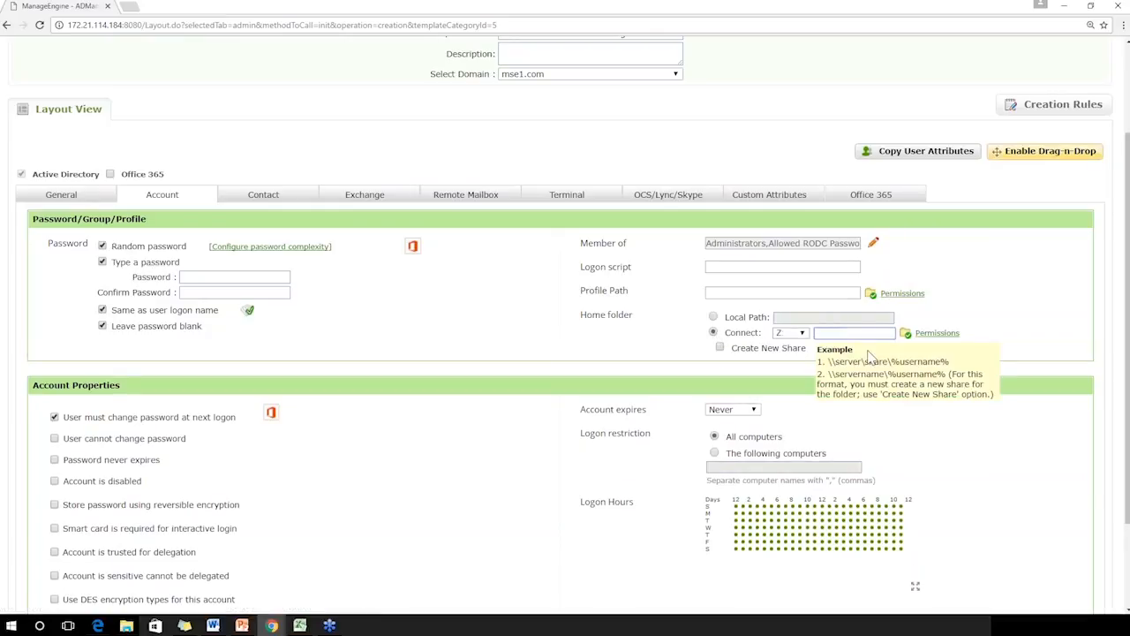
drag(835, 363, 948, 361)
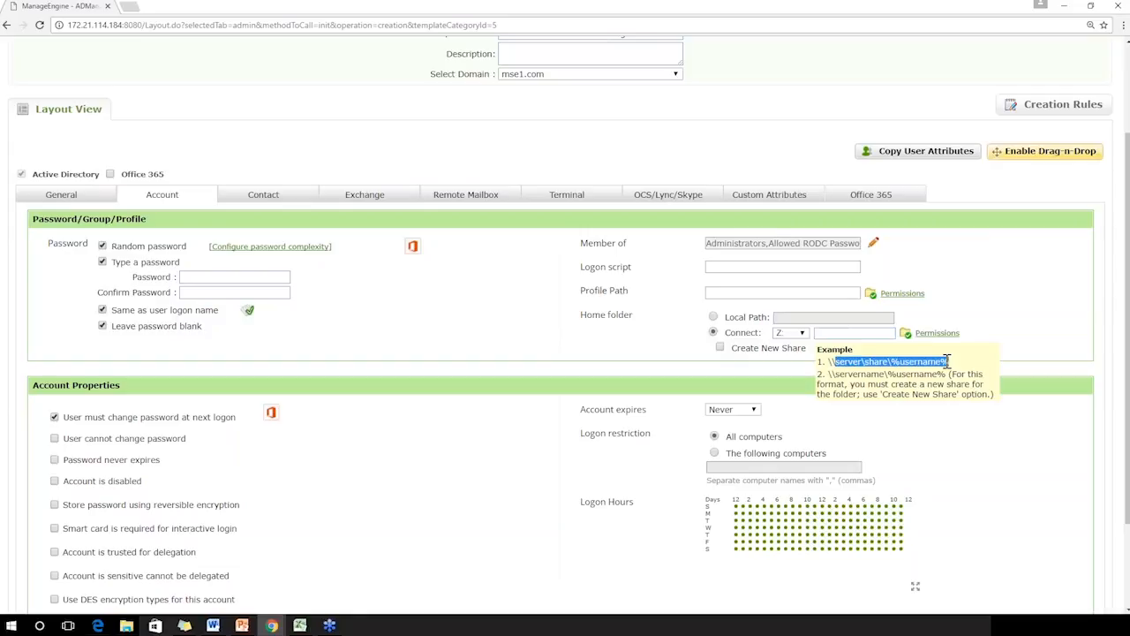
click(101, 198)
click(560, 362)
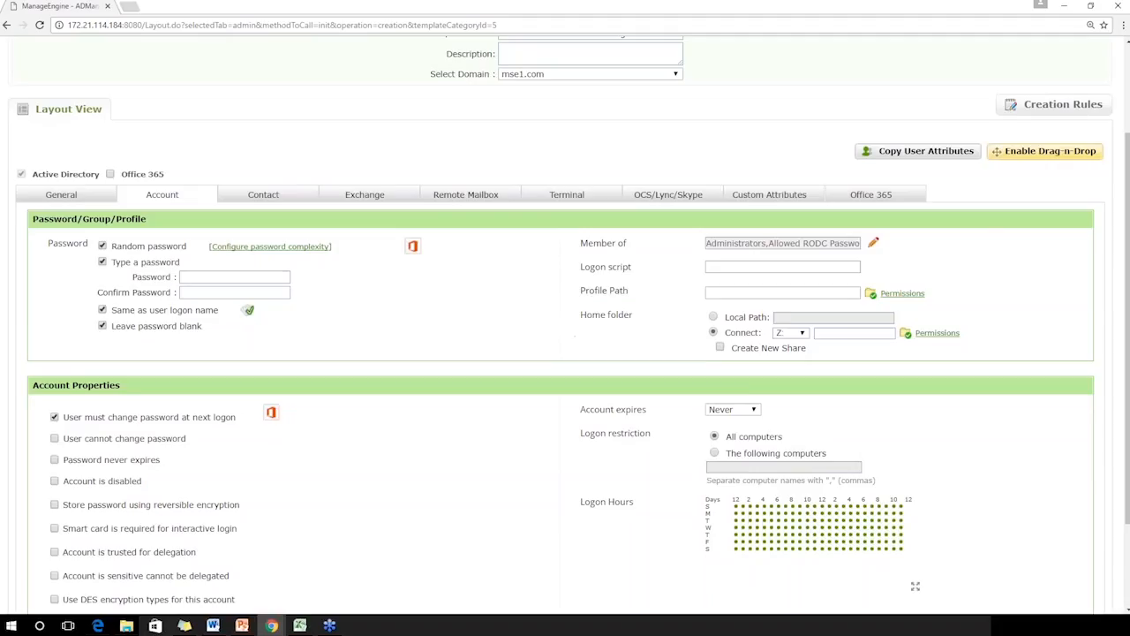
click(713, 318)
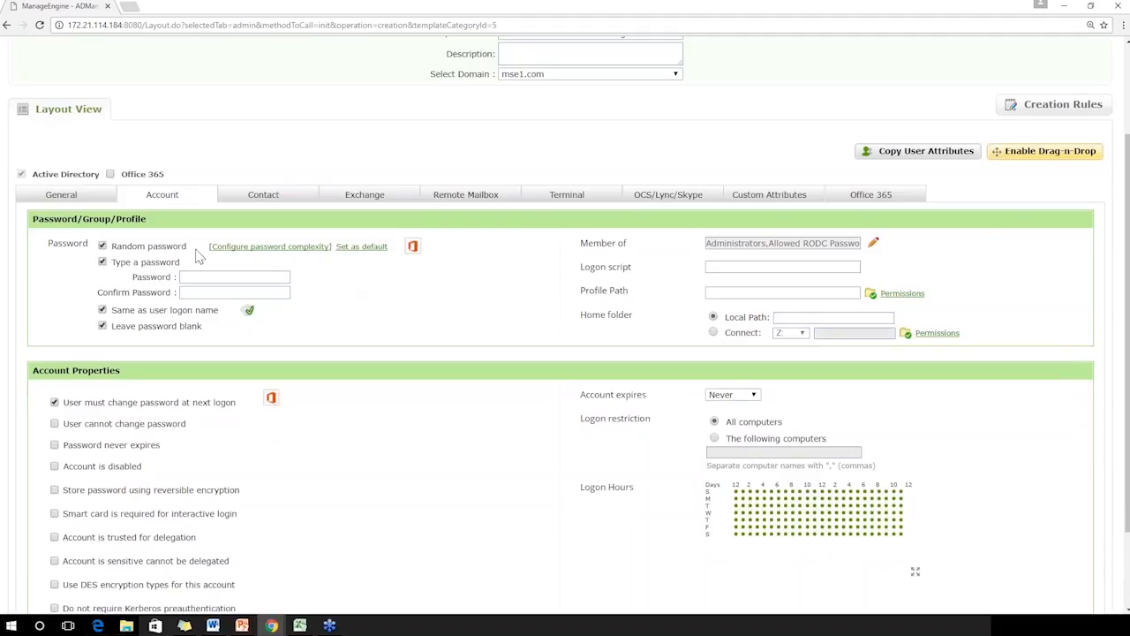
Set the country in the Contact address group to United States
click(93, 198)
click(162, 196)
click(281, 197)
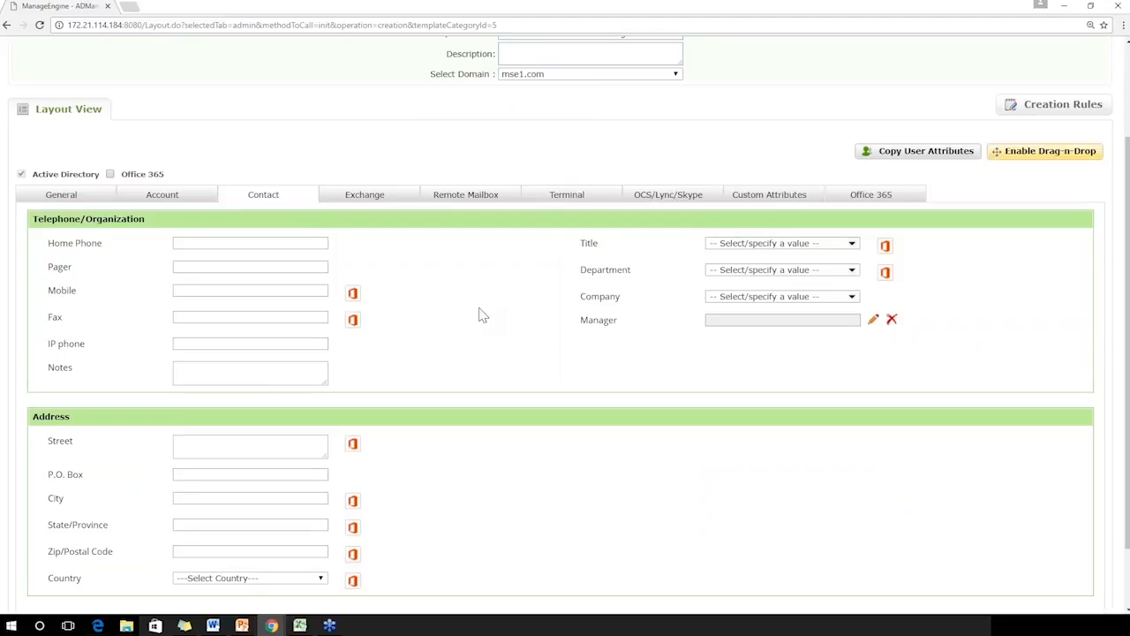
triple_click(151, 174)
click(311, 583)
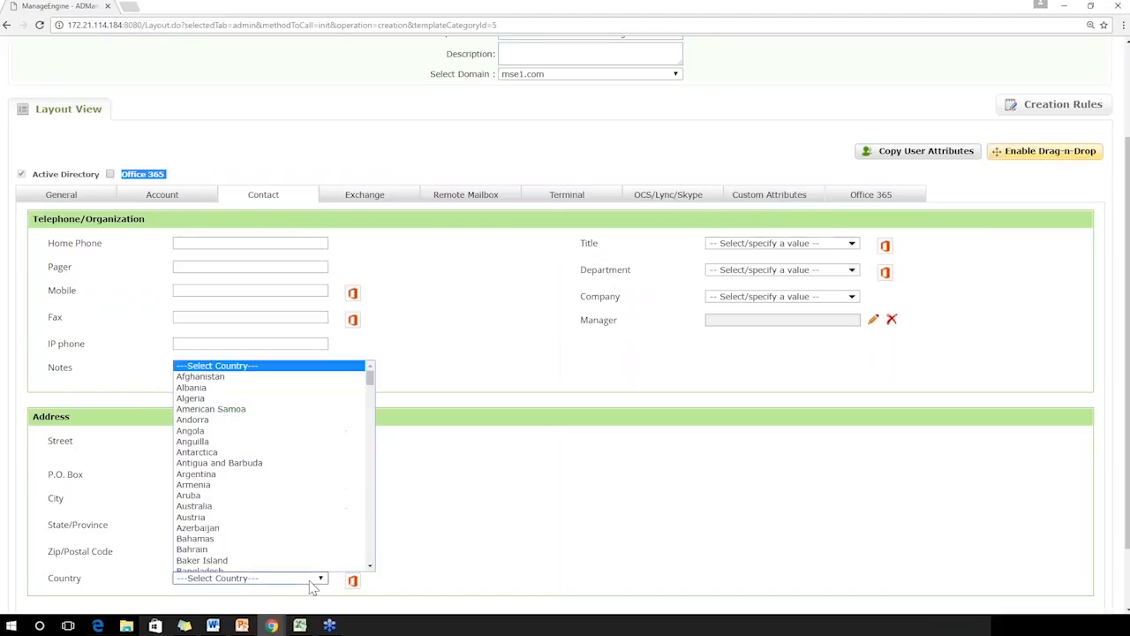
text(un)
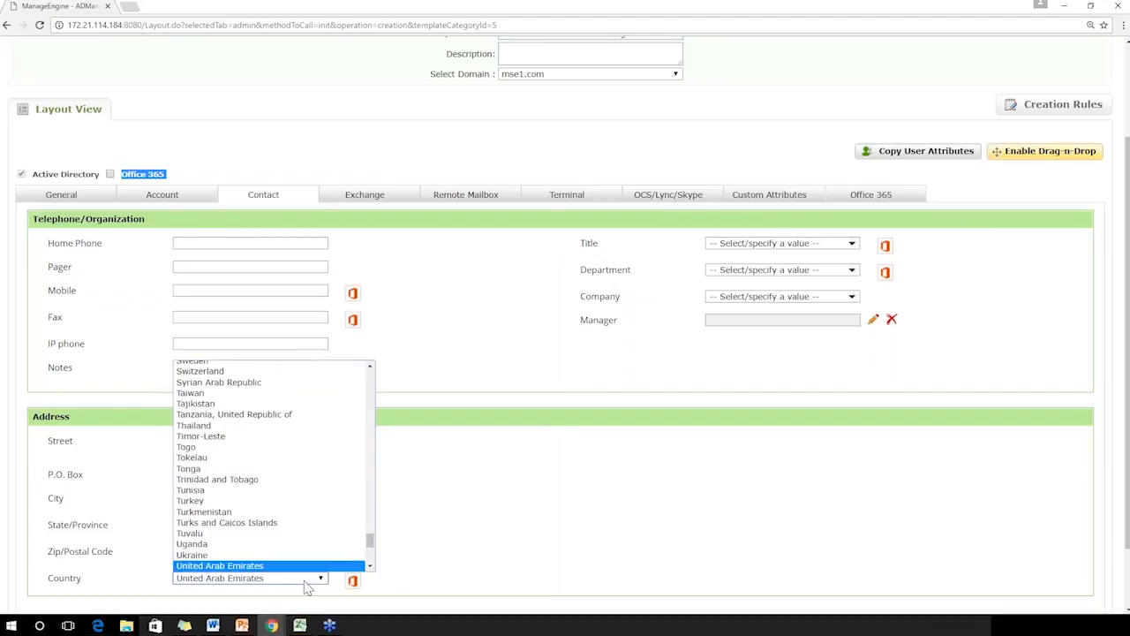
scroll(370, 566, down, 2)
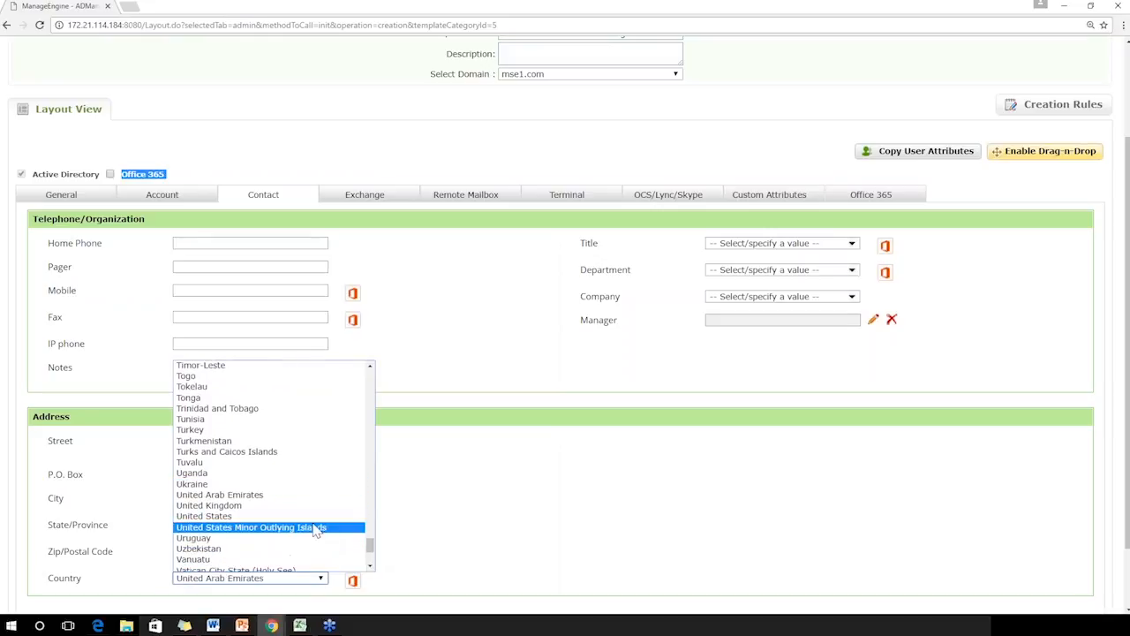
click(314, 519)
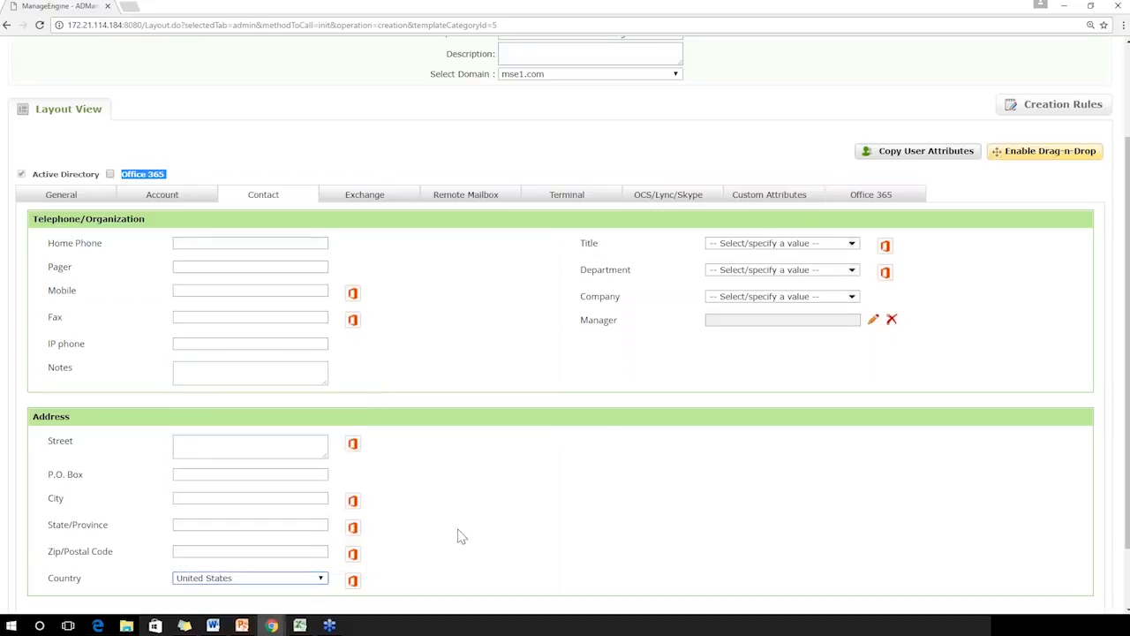
Set the contact's title to Architect, department to Finance and company to "zoho"
click(852, 246)
click(793, 273)
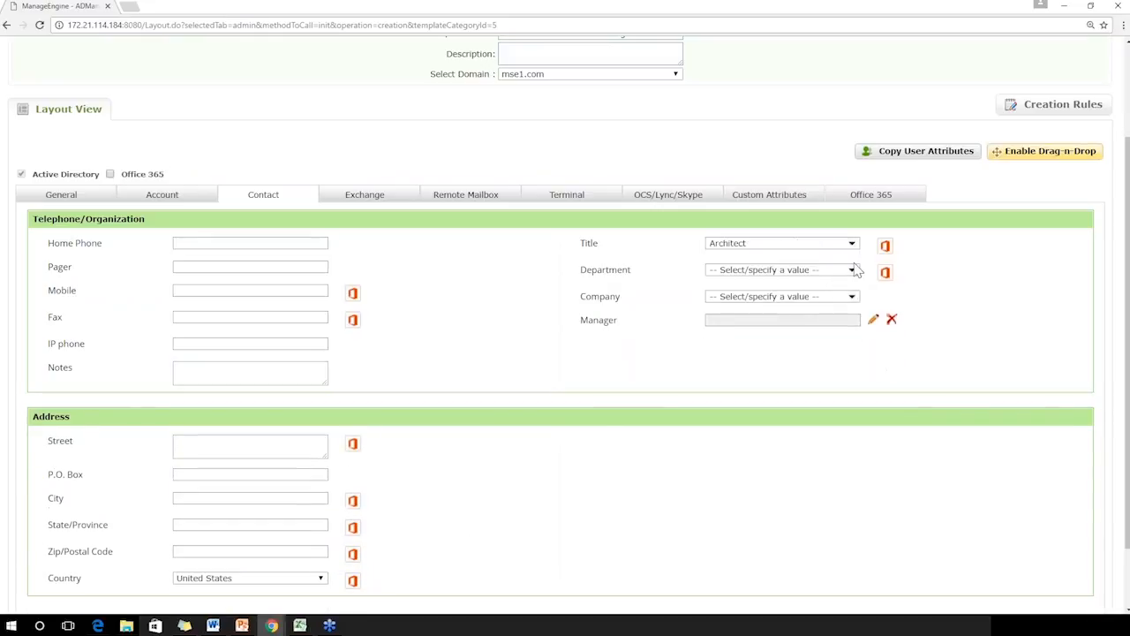
click(852, 270)
click(800, 327)
click(854, 299)
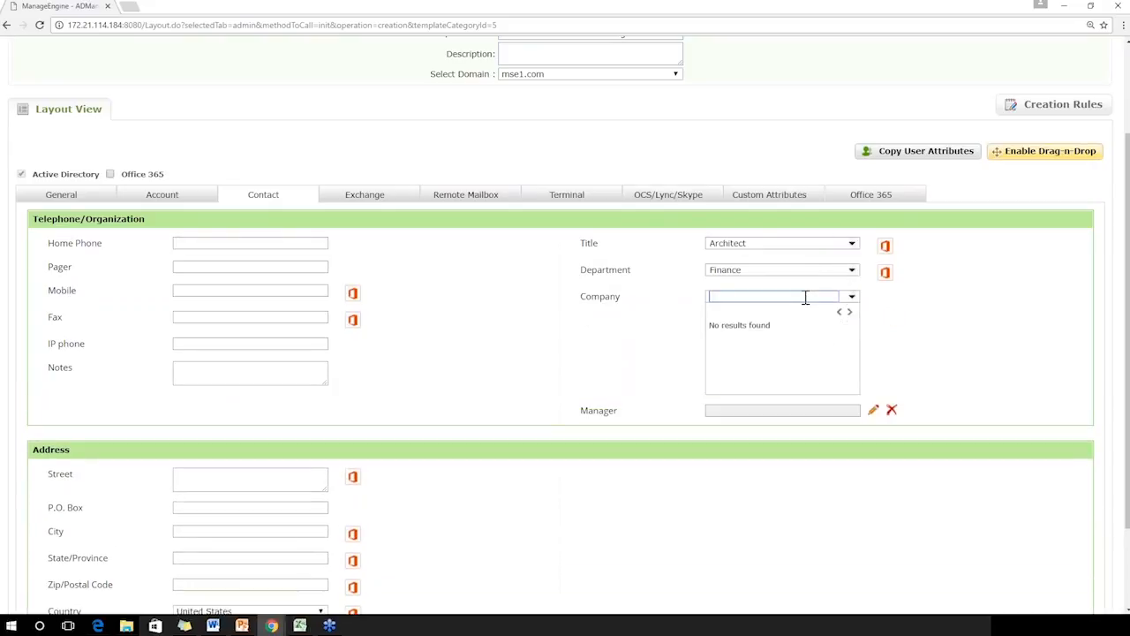
text(zoho)
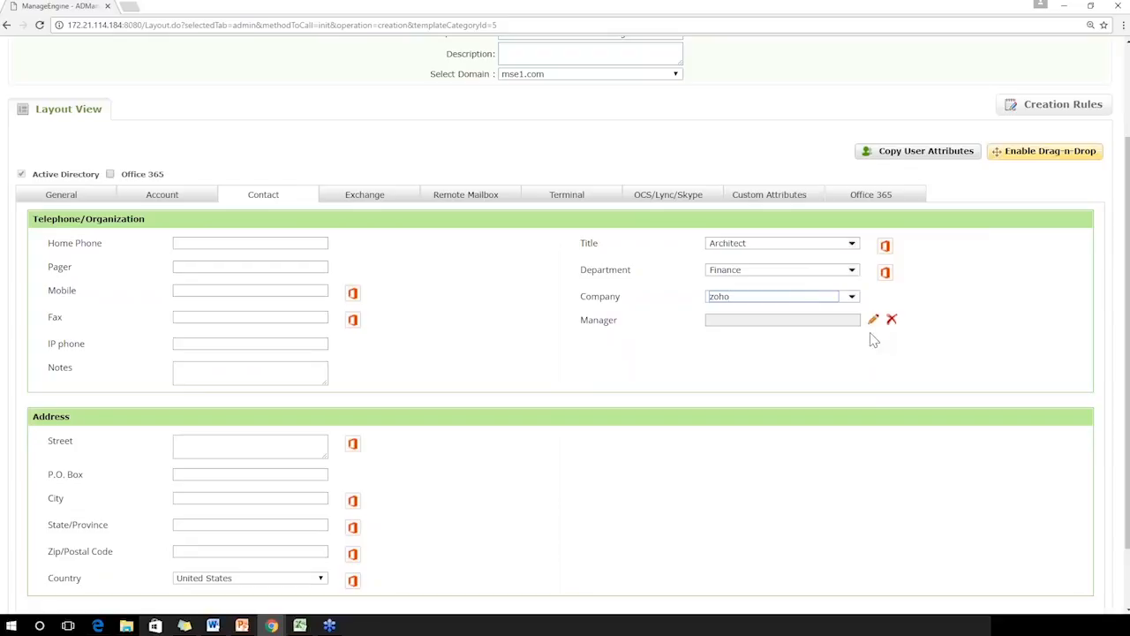
Assign a user from the mse1.com domain as the contact's manager
click(873, 322)
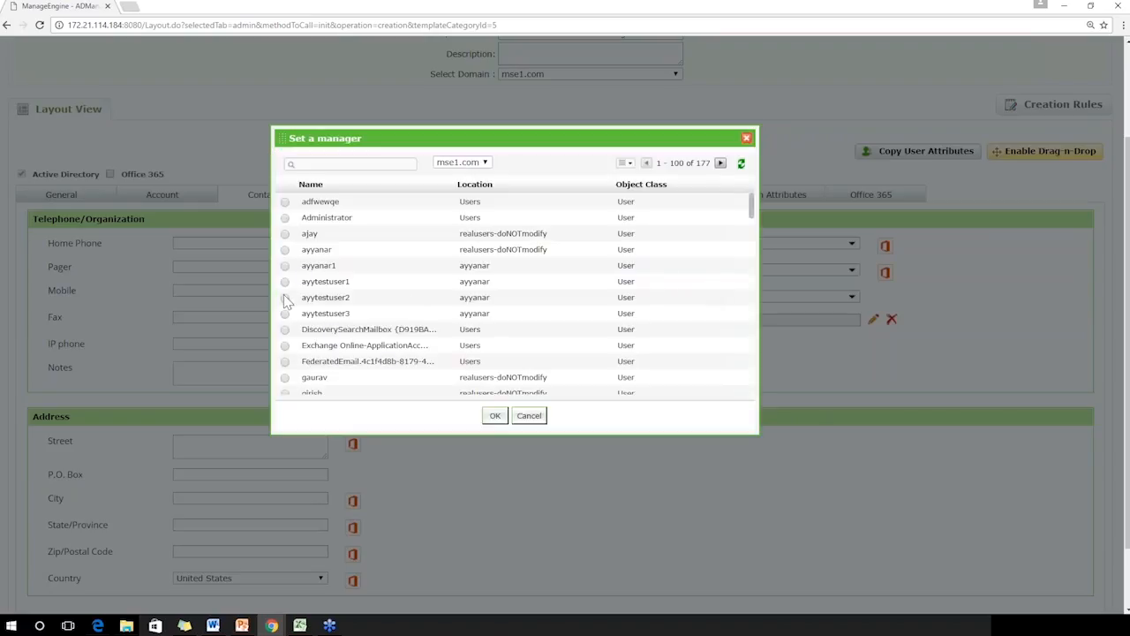
click(286, 394)
click(496, 415)
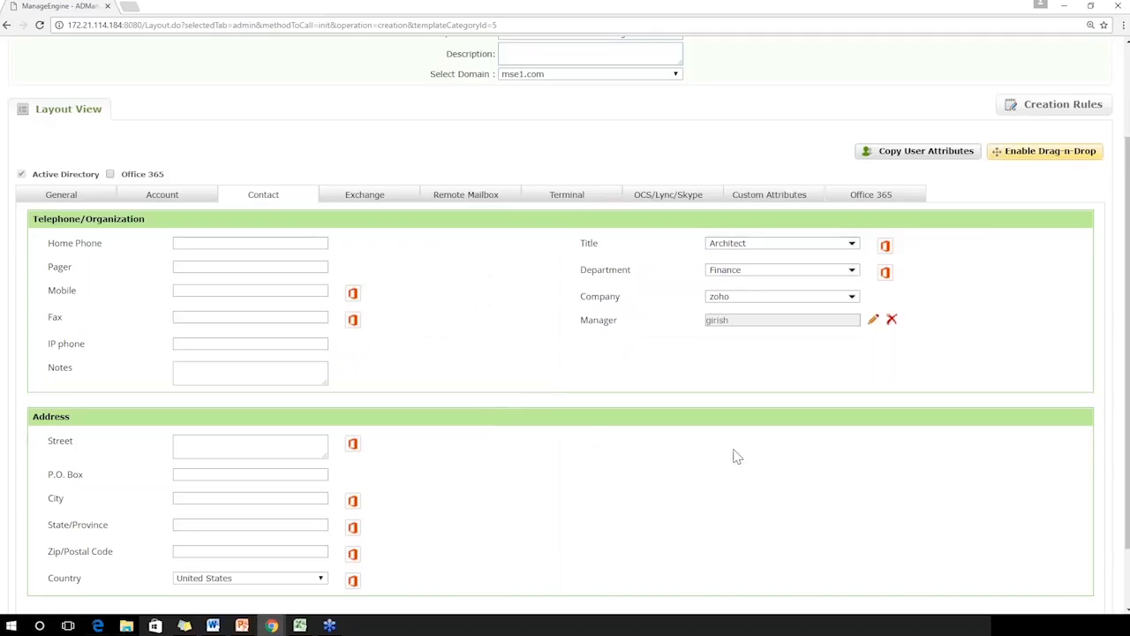
click(377, 198)
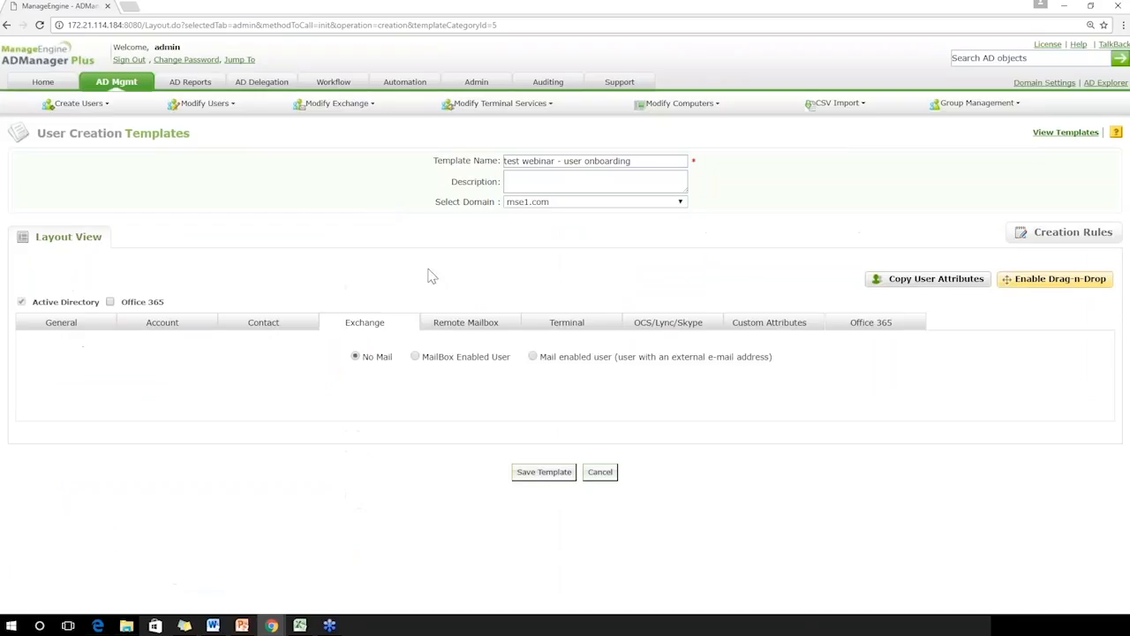
click(415, 357)
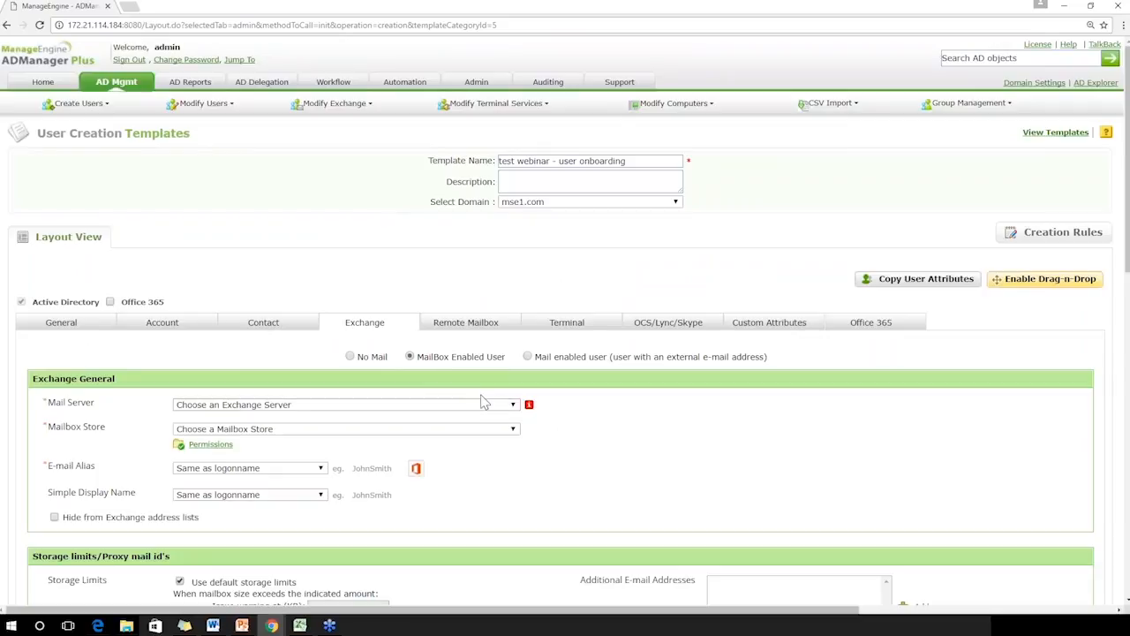
click(478, 405)
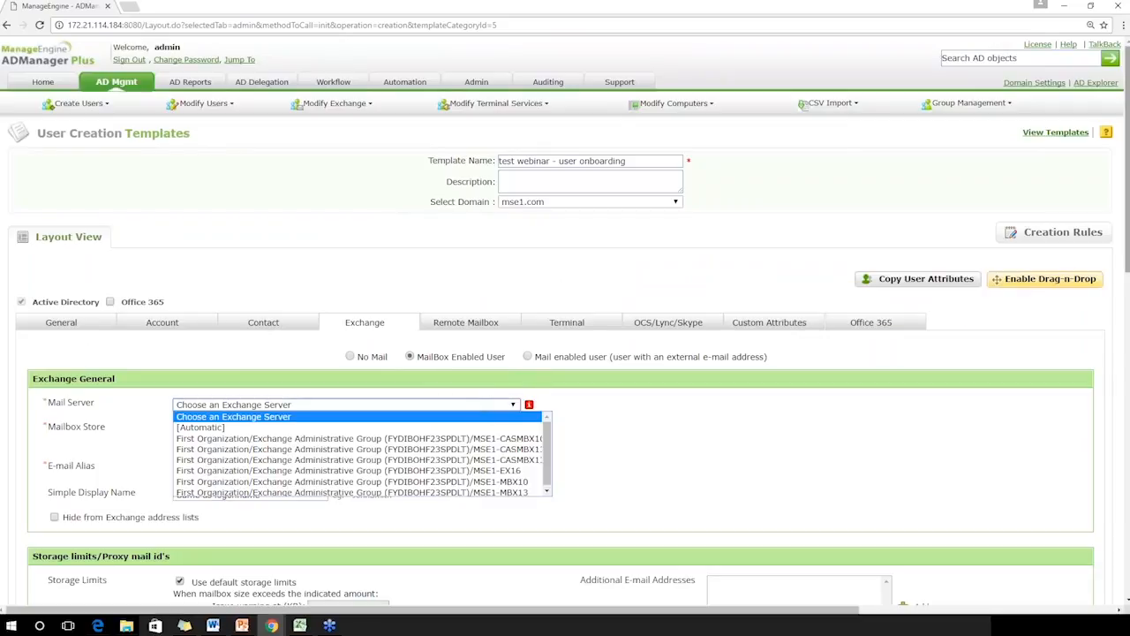
drag(1127, 246, 1126, 376)
click(486, 82)
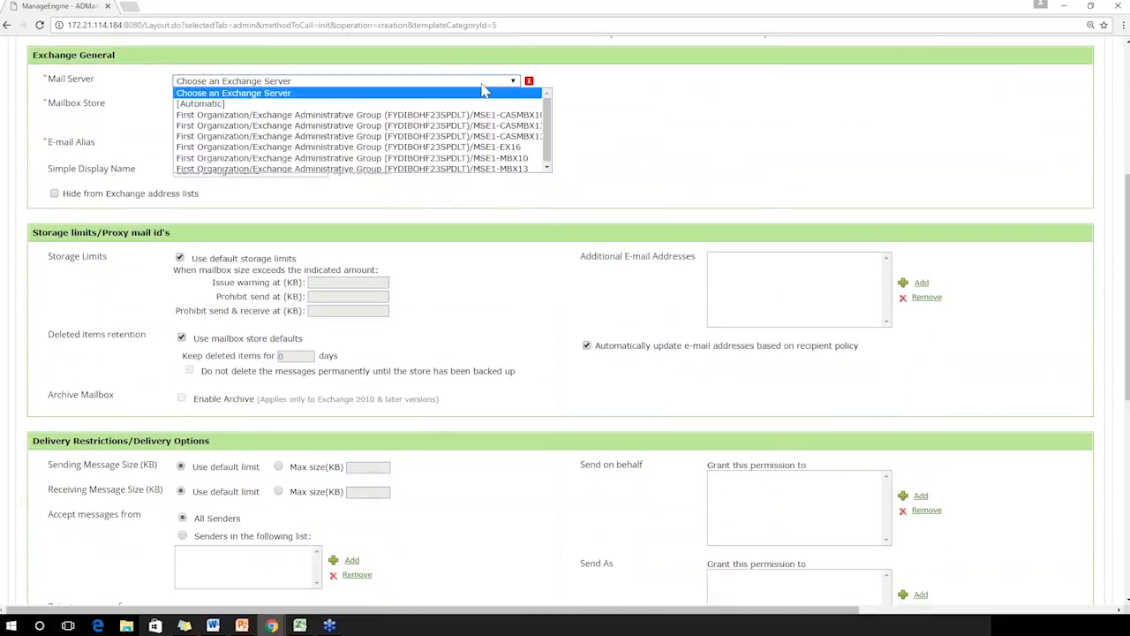
click(486, 158)
click(419, 108)
click(420, 128)
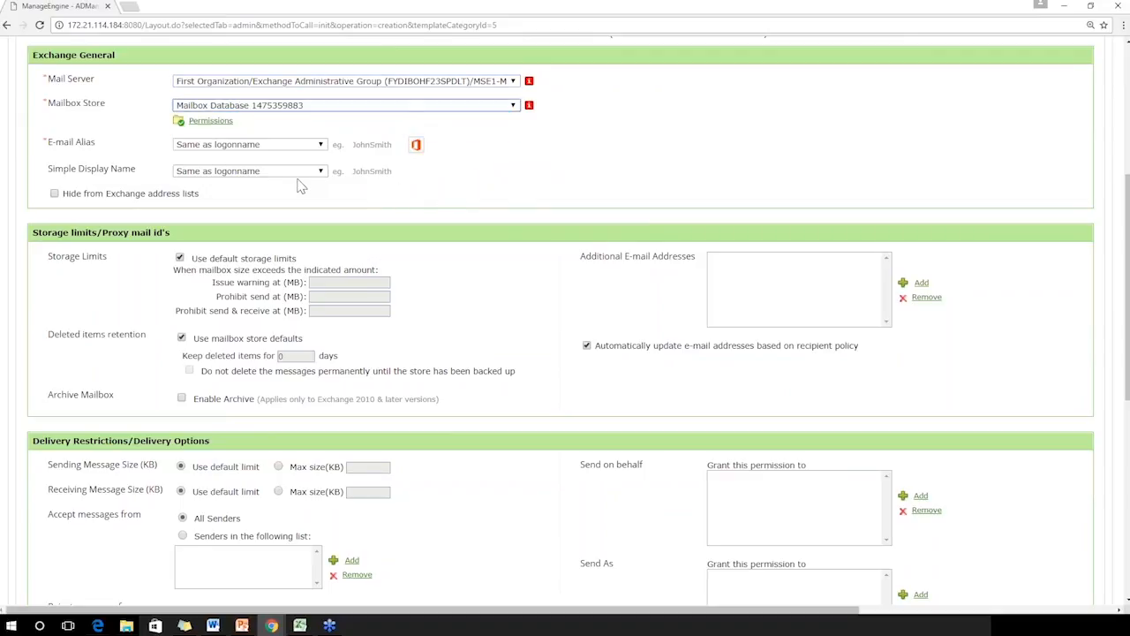
Review the Exchange storage limits, delivery restrictions, policies and mobile services settings
drag(1127, 245, 1126, 307)
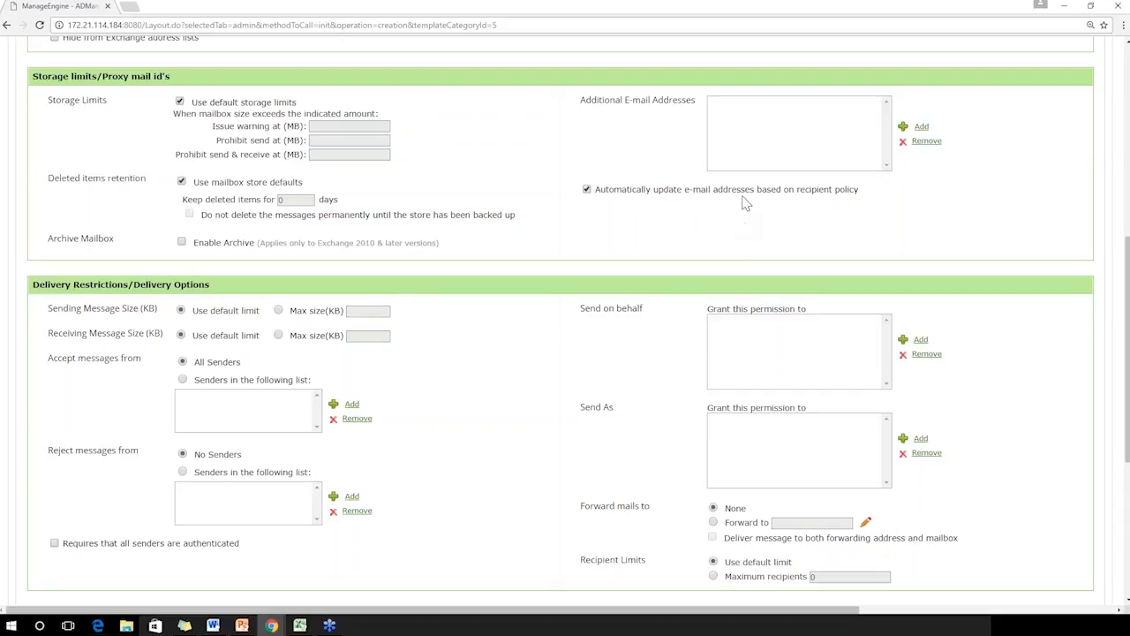
drag(1127, 305, 1127, 441)
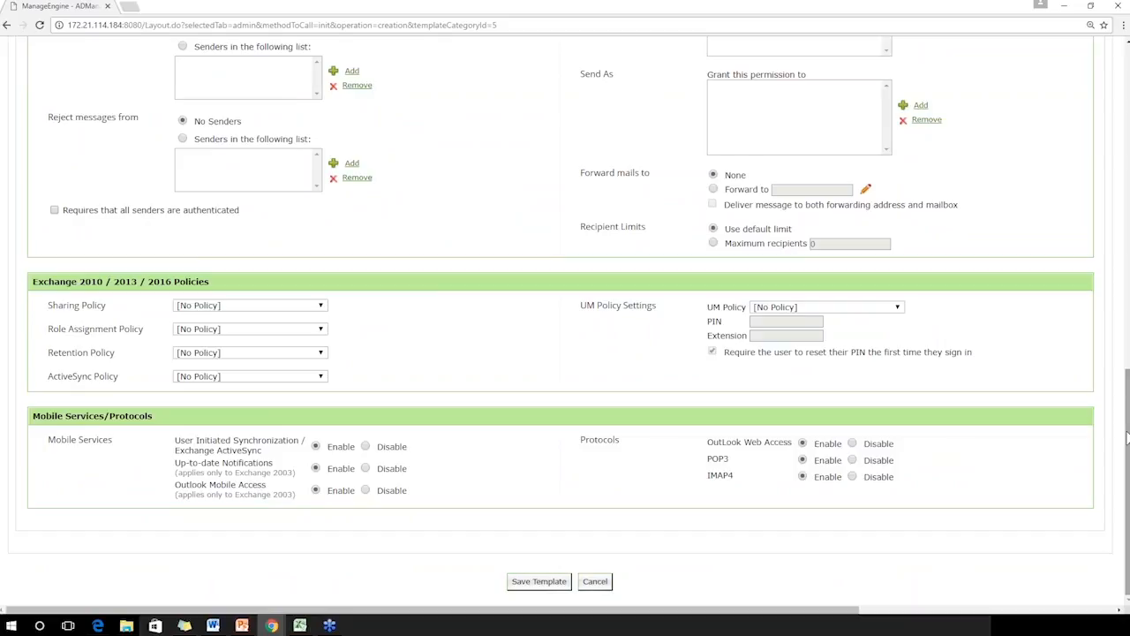
drag(1127, 433, 1127, 108)
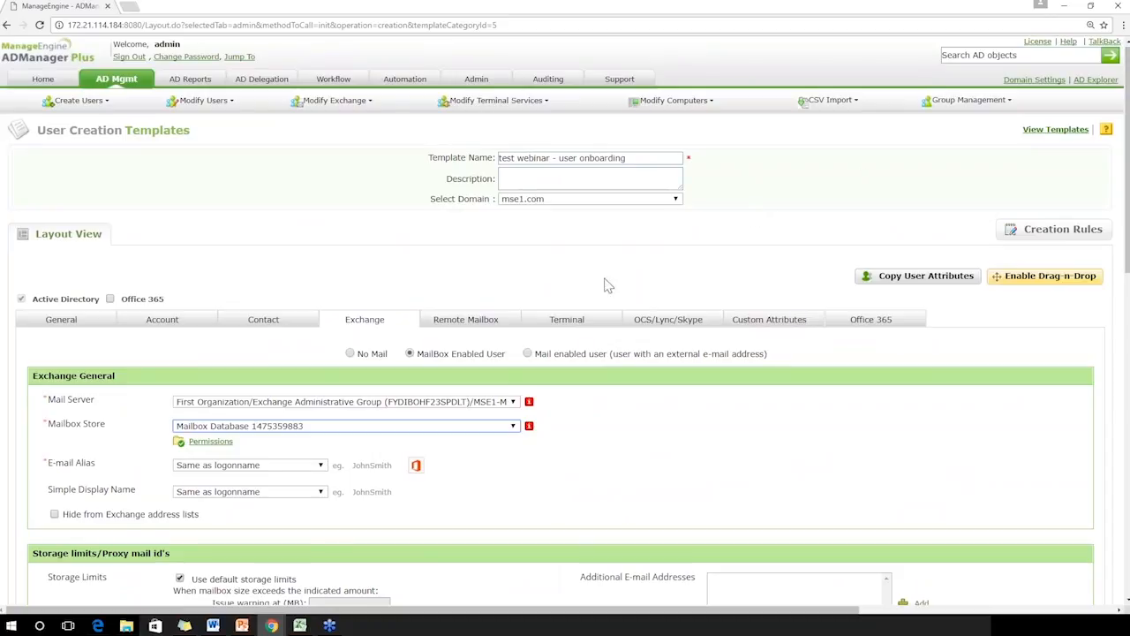
Try enabling the remote mailbox for the template, and switch the option back off
click(492, 329)
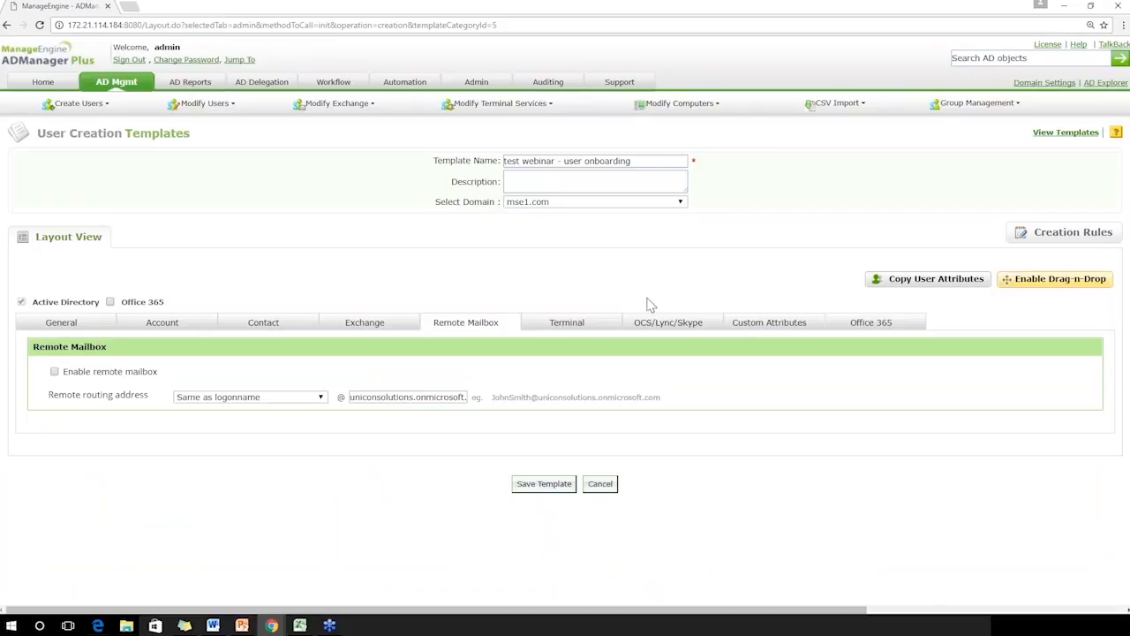
click(55, 372)
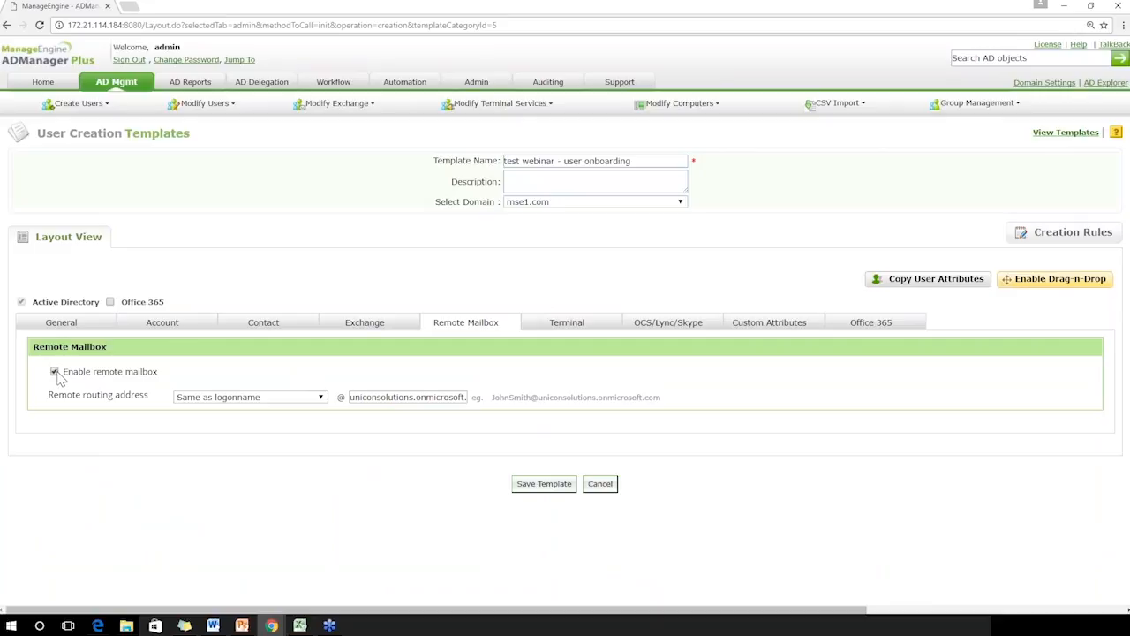
click(55, 371)
Review the Terminal profile and session settings, and select Skype for Business/Lync Server as the communication server
click(547, 332)
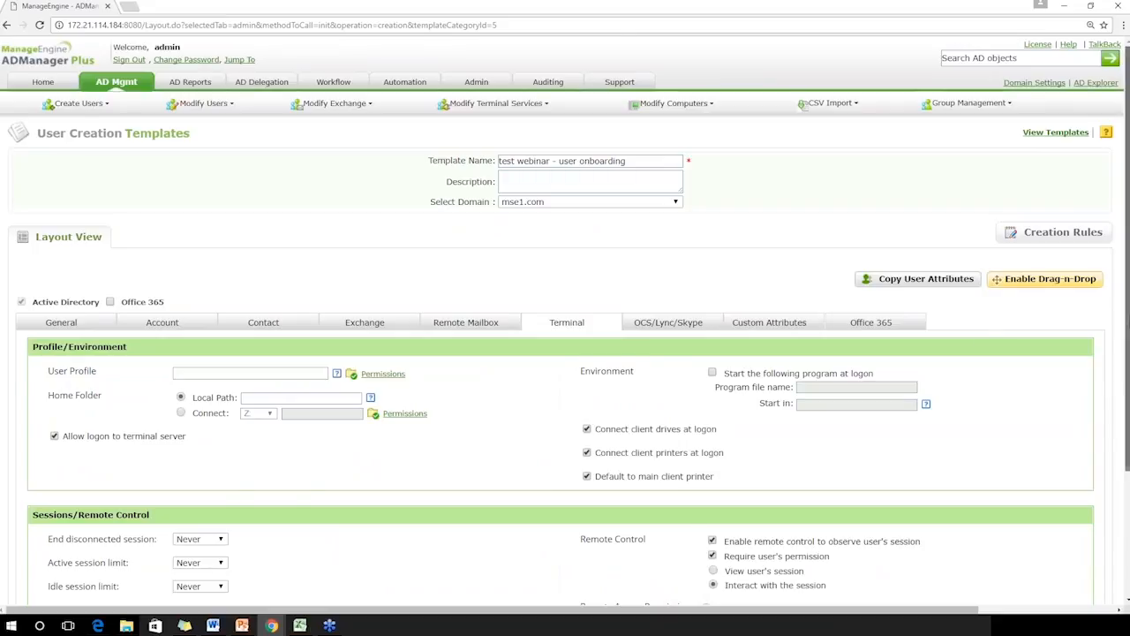
scroll(925, 345, down, 3)
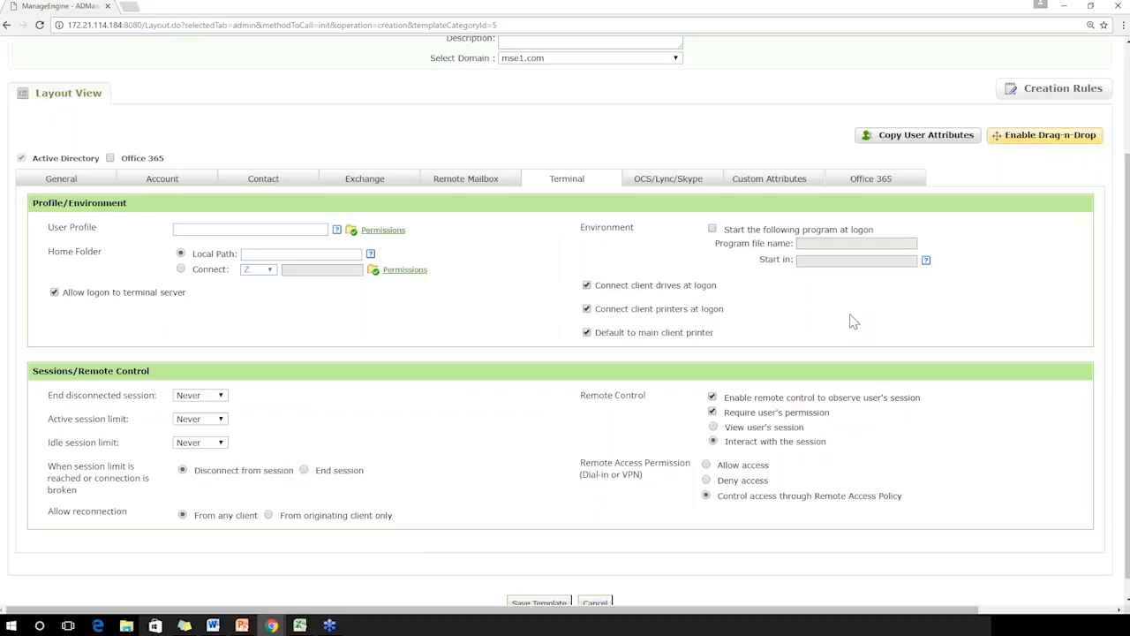
click(670, 186)
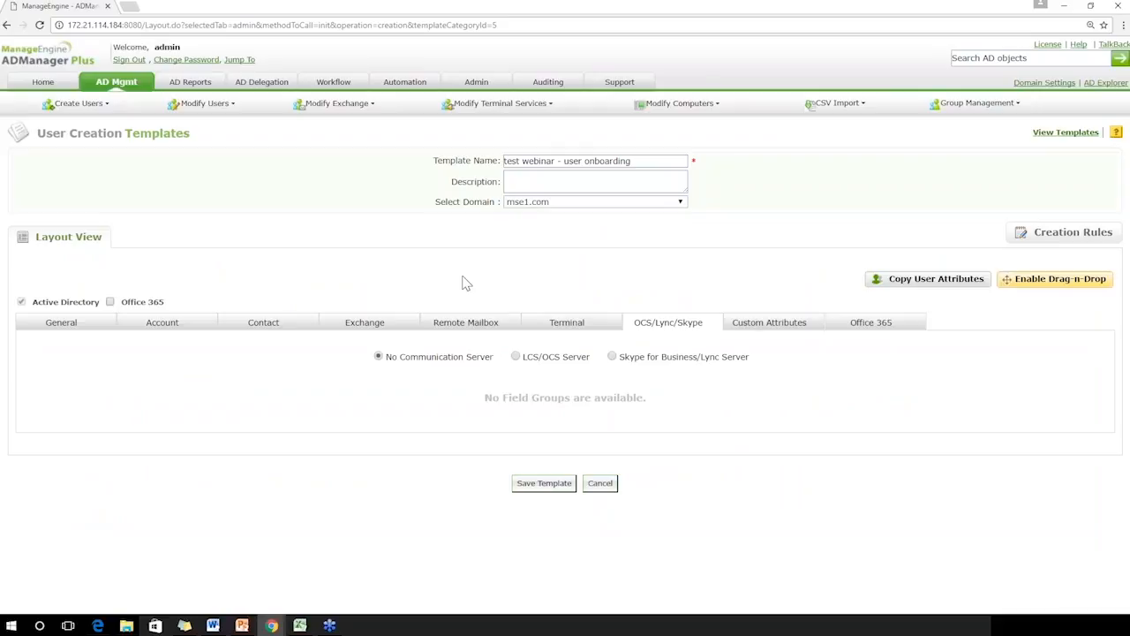
click(612, 357)
scroll(871, 301, down, 3)
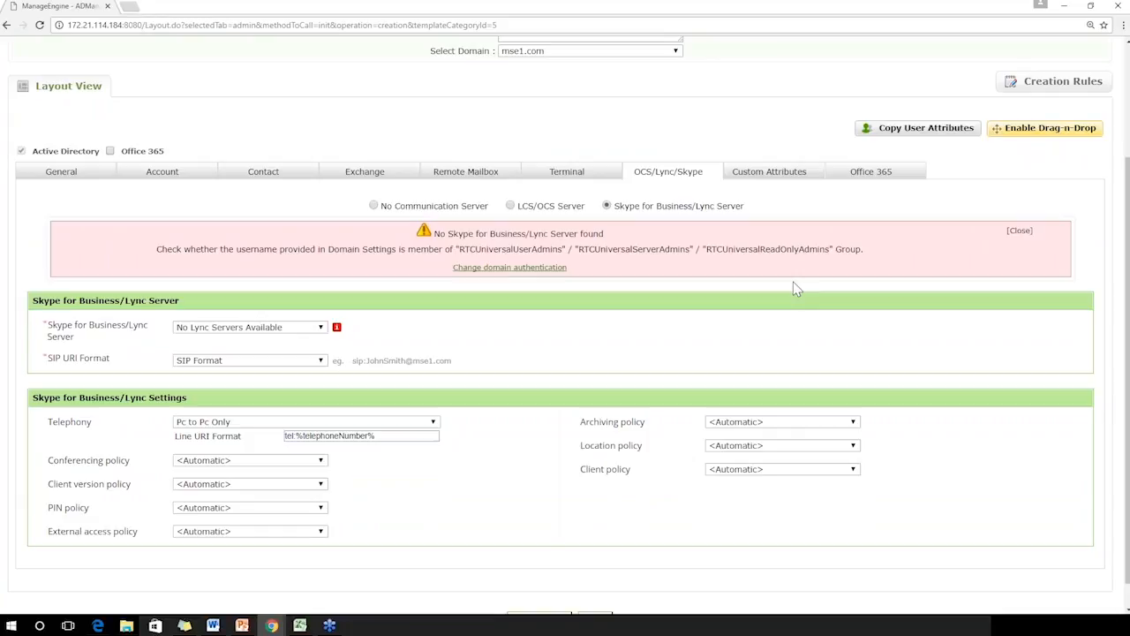
Try enabling the custom script that runs on successful user creation, and switch the option back off
click(778, 174)
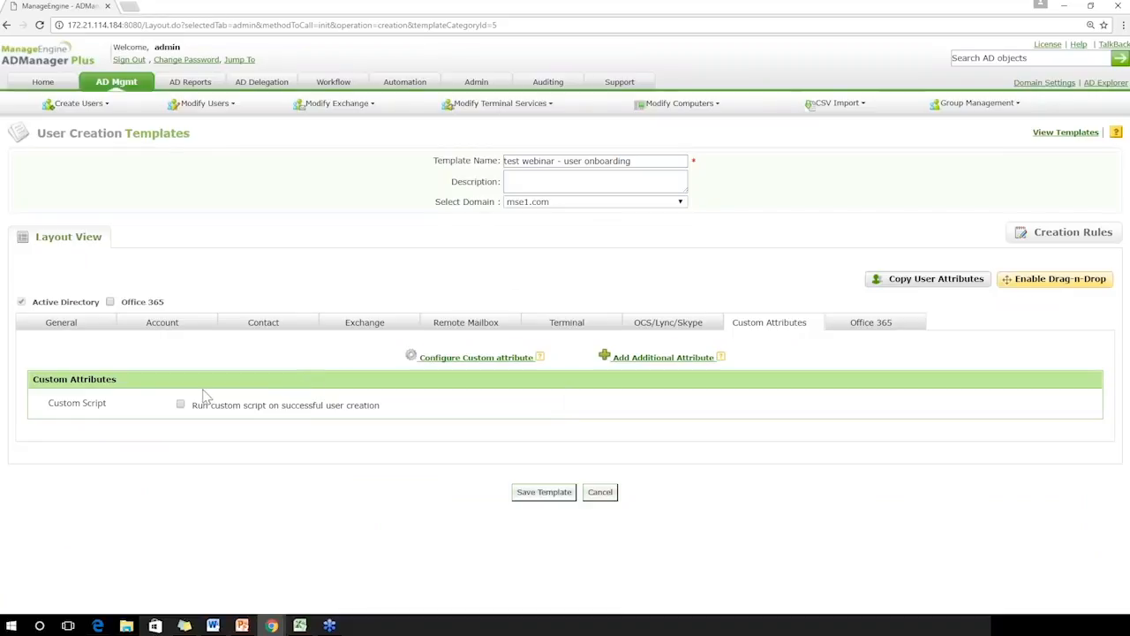
click(180, 404)
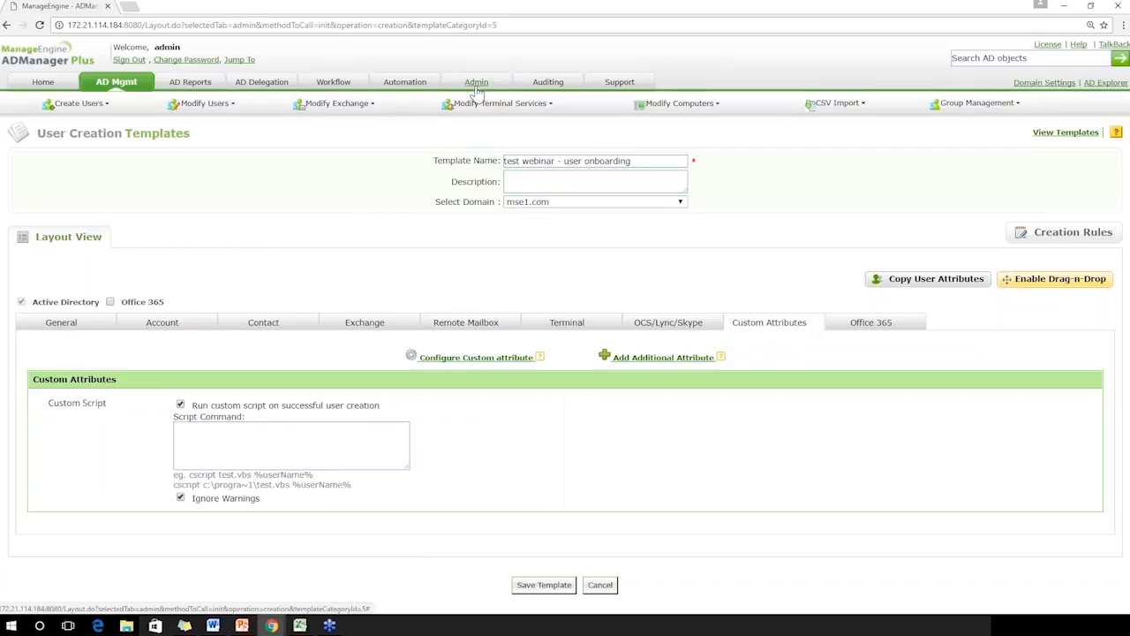
click(221, 430)
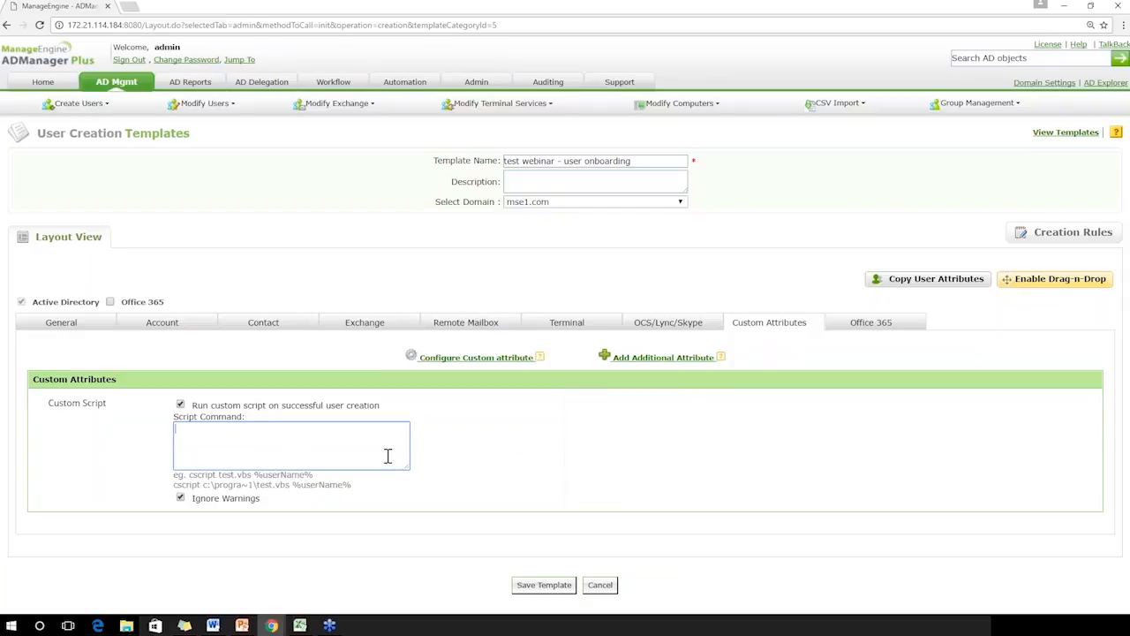
click(180, 405)
Assign the Yammer Enterprise, Skype for Business Online and Exchange Online licenses from Office 365 (Plan E3) to the template
click(877, 323)
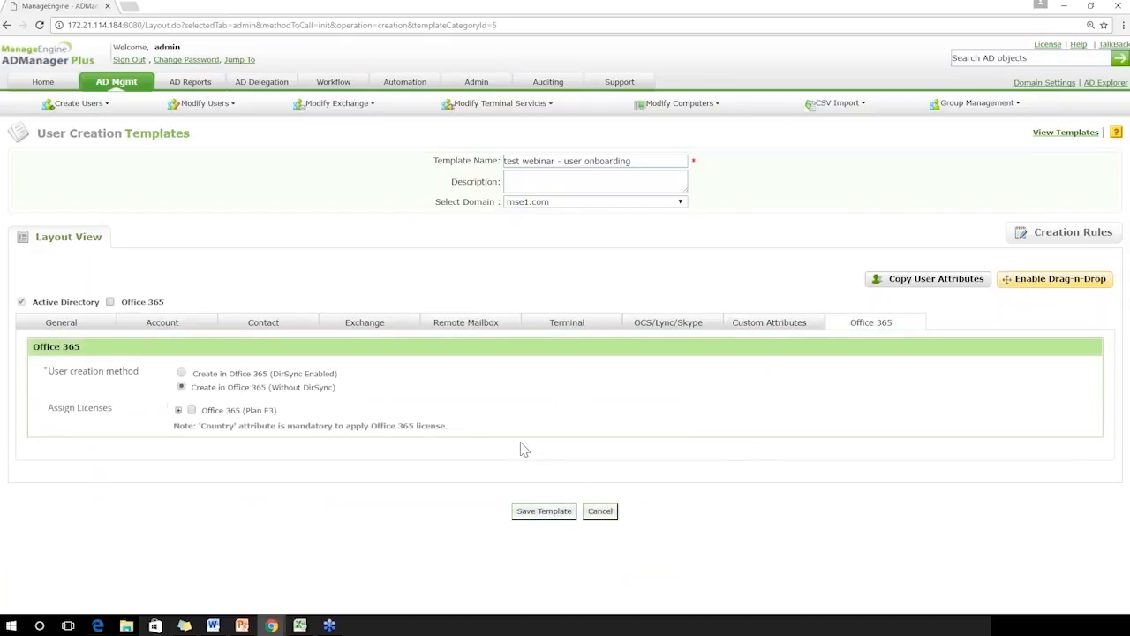
click(178, 411)
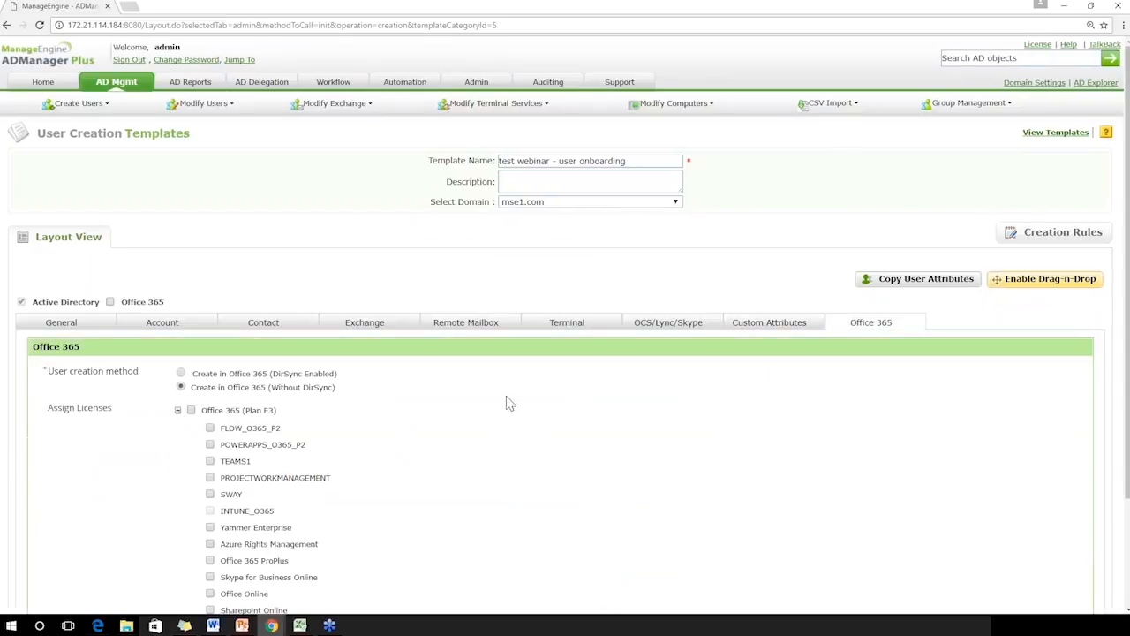
scroll(1103, 406, down, 2)
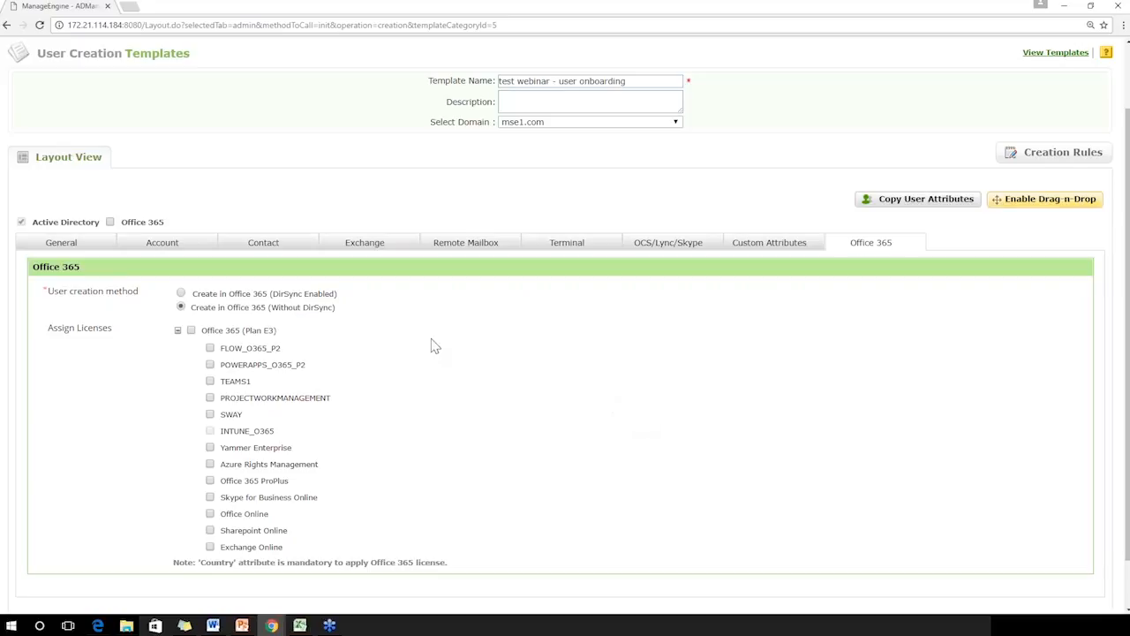
triple_click(249, 309)
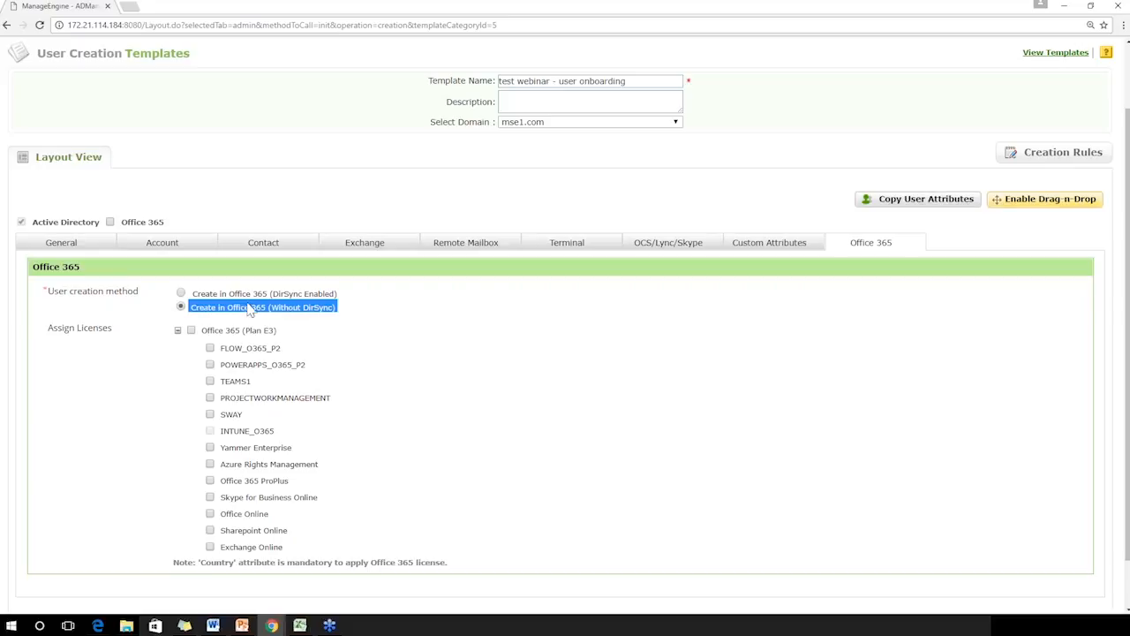
click(250, 300)
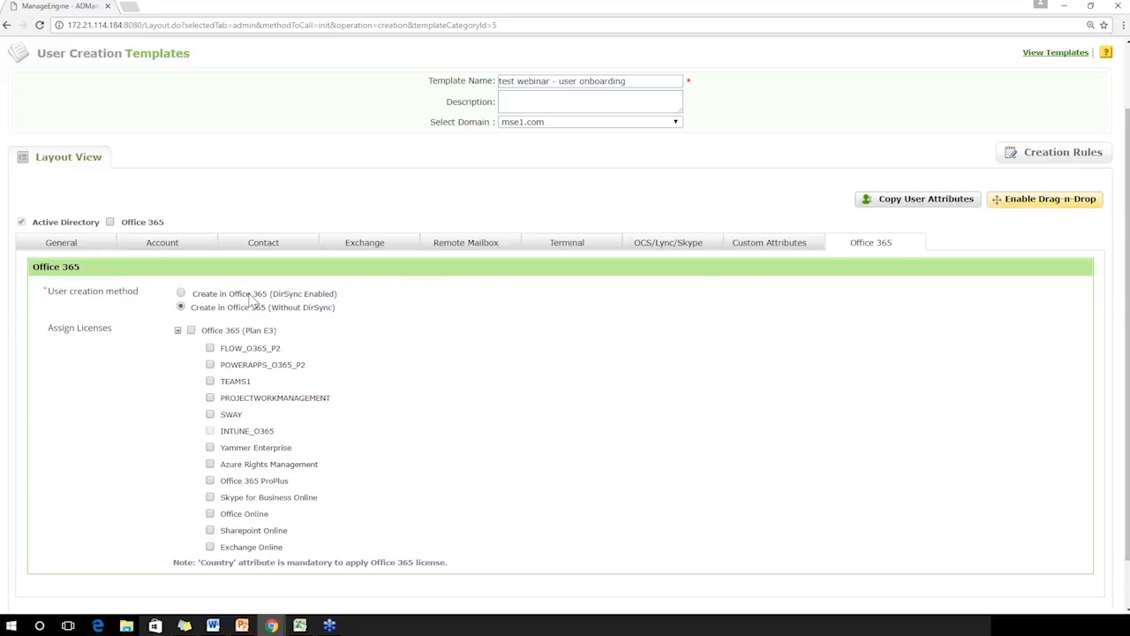
click(210, 548)
click(210, 497)
click(211, 448)
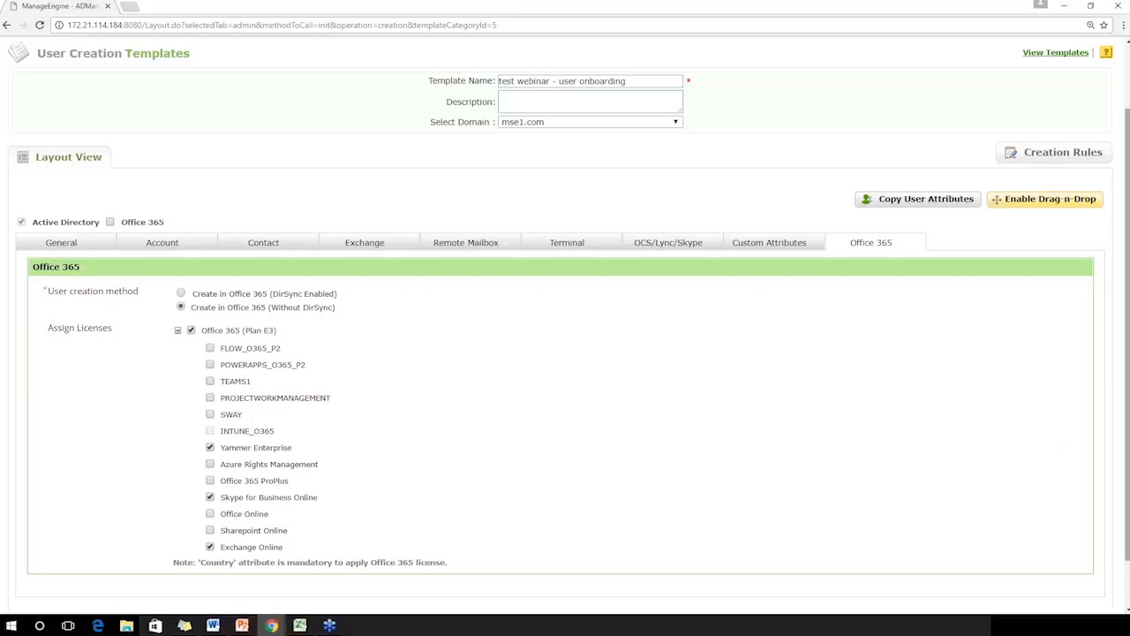
Create a new user creation rule without conditions that sets Department to Human Resources
drag(1127, 389, 1127, 449)
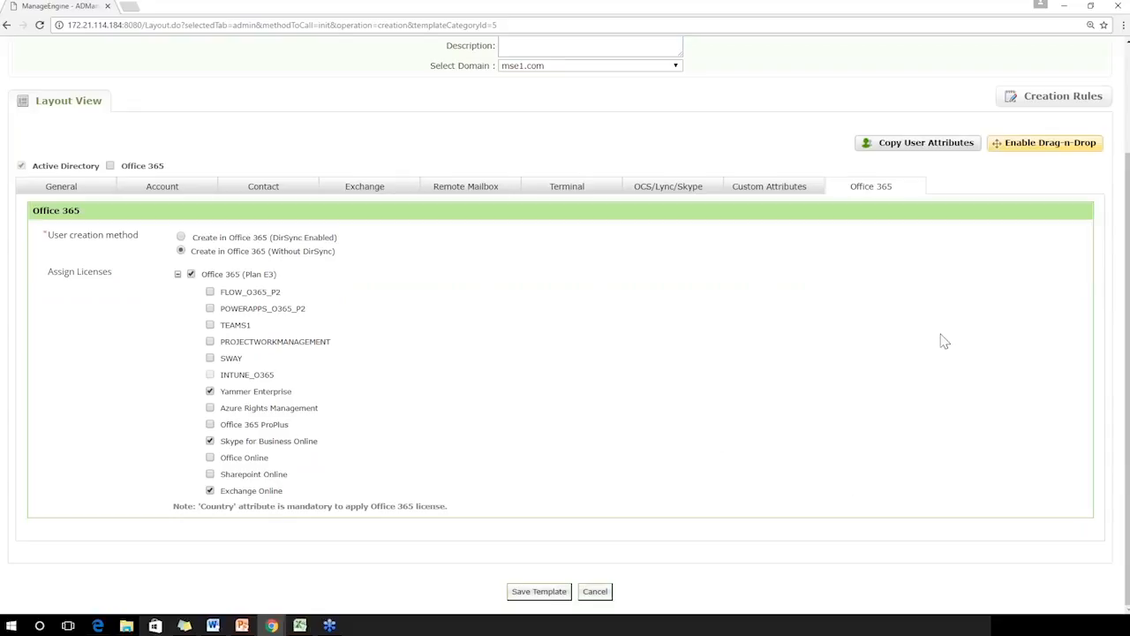
scroll(1059, 265, up, 3)
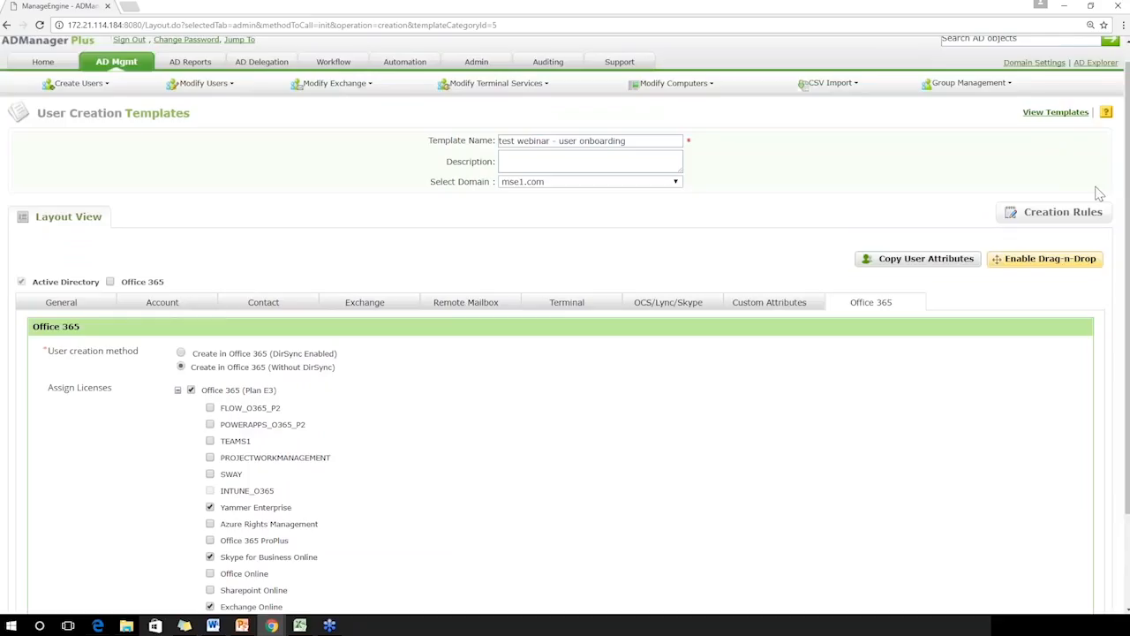
click(1060, 214)
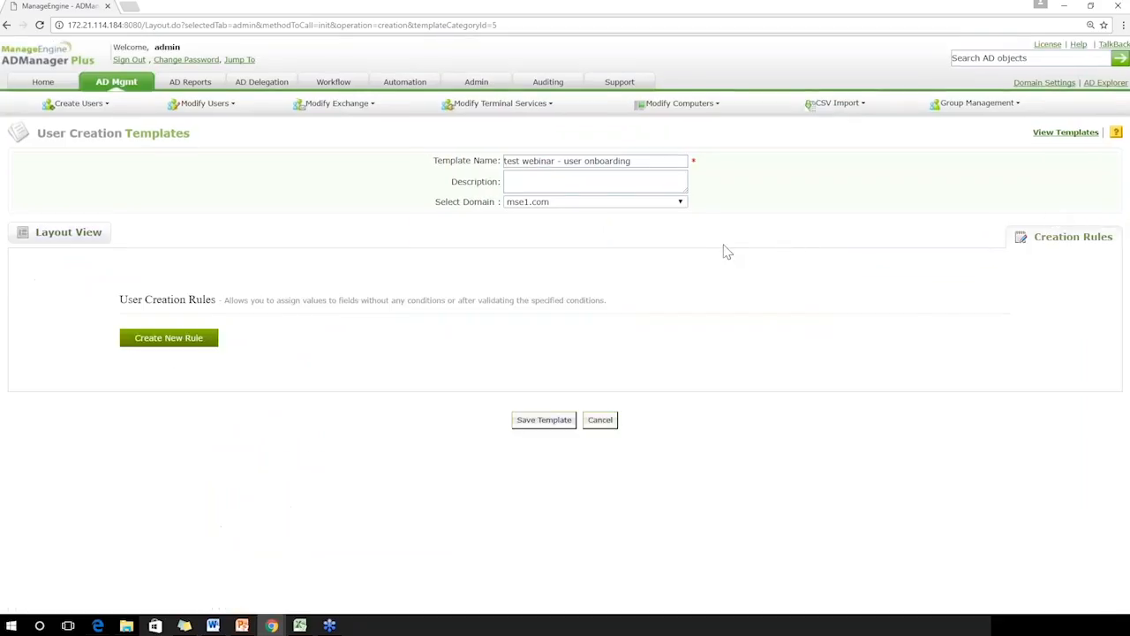
click(181, 339)
click(144, 425)
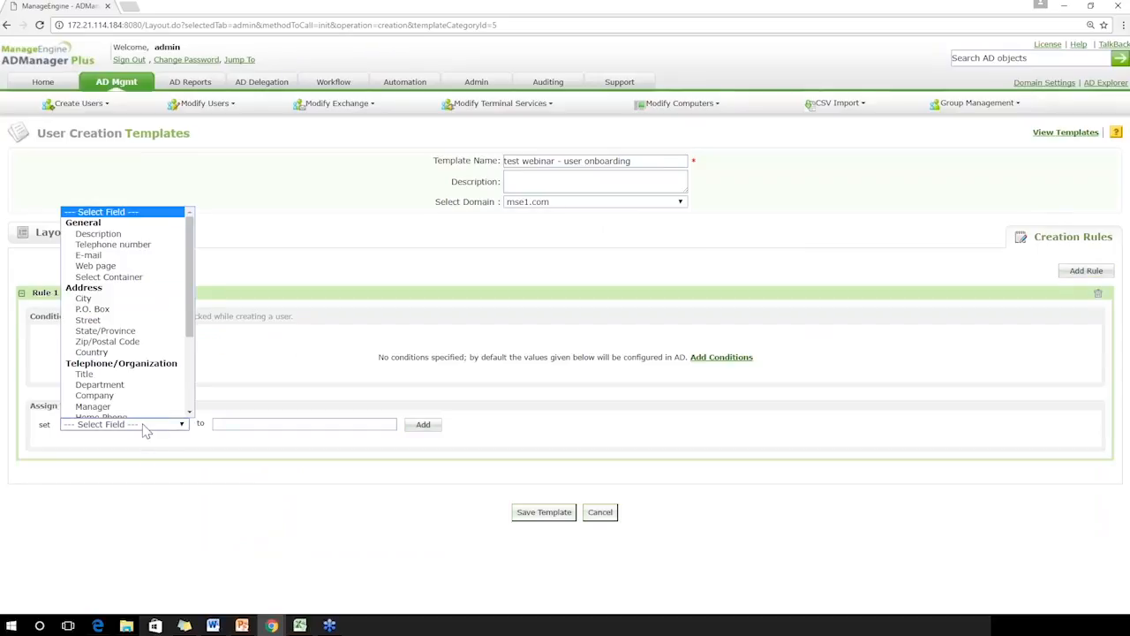
click(139, 381)
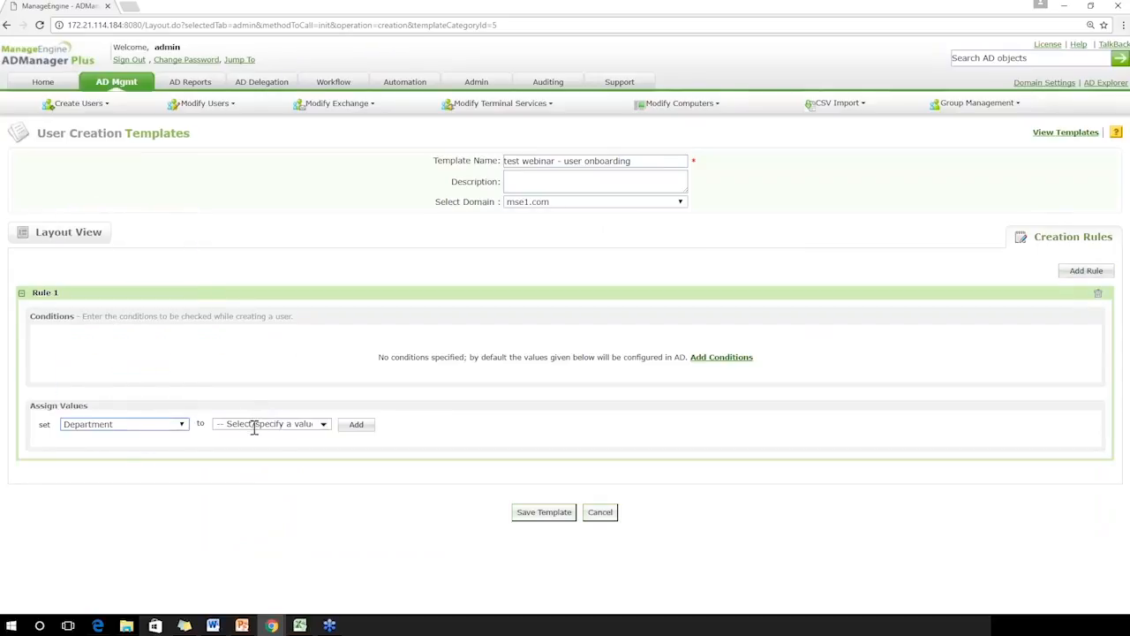
click(253, 424)
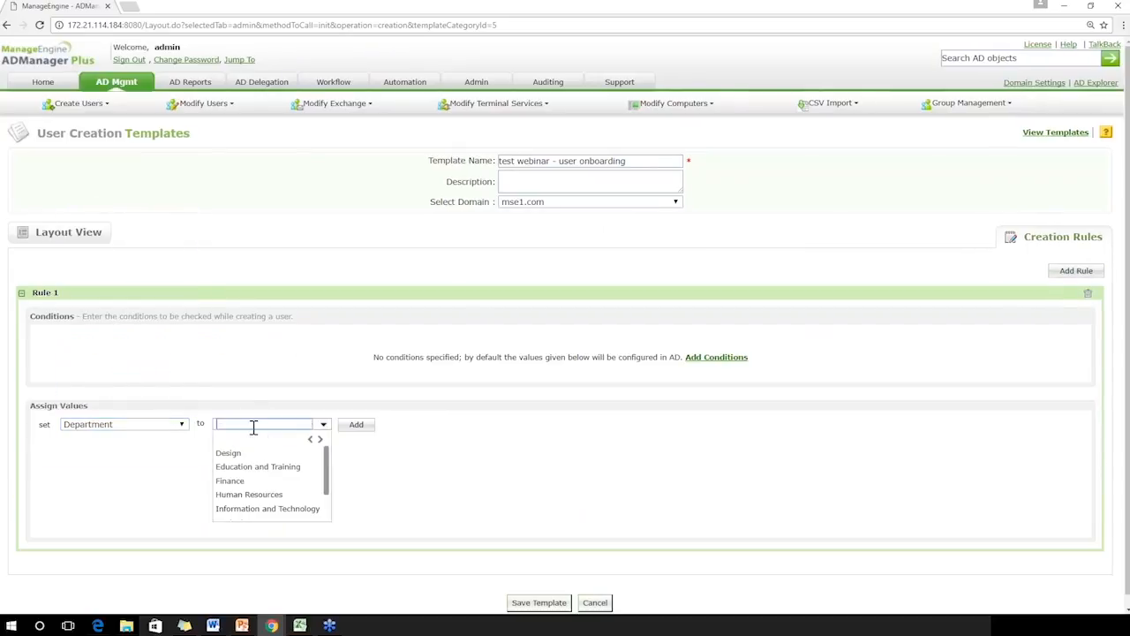
click(238, 495)
click(352, 427)
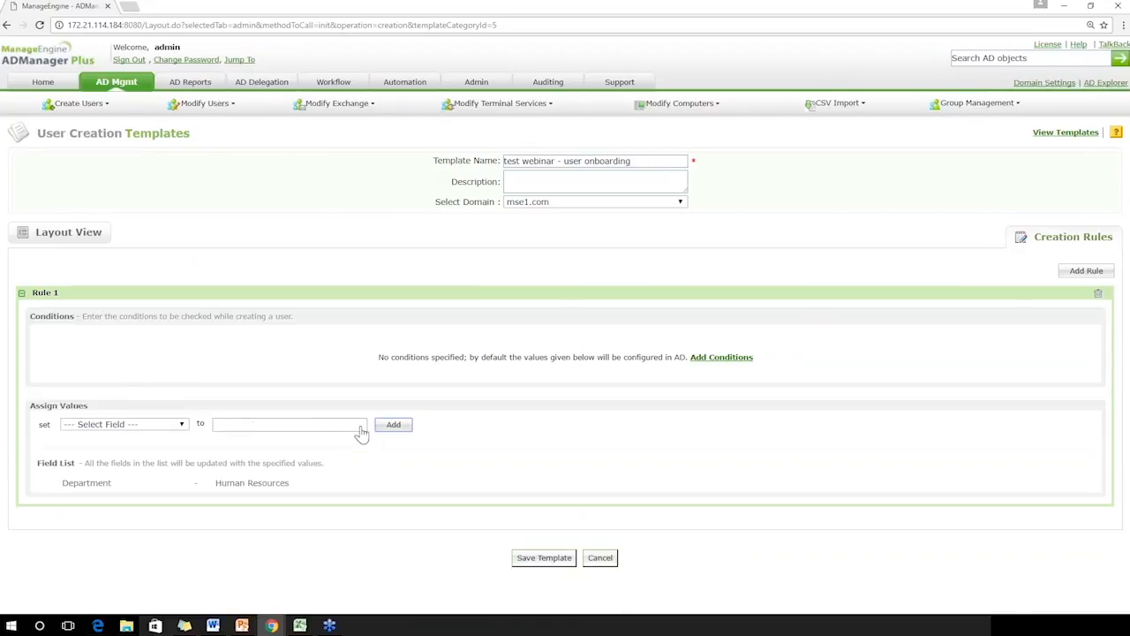
Set the rule's Member of value to include Account Operators, Administrators, ayyyyyyy11 and Backup Operators alongside Domain Users
click(129, 426)
scroll(192, 346, down, 3)
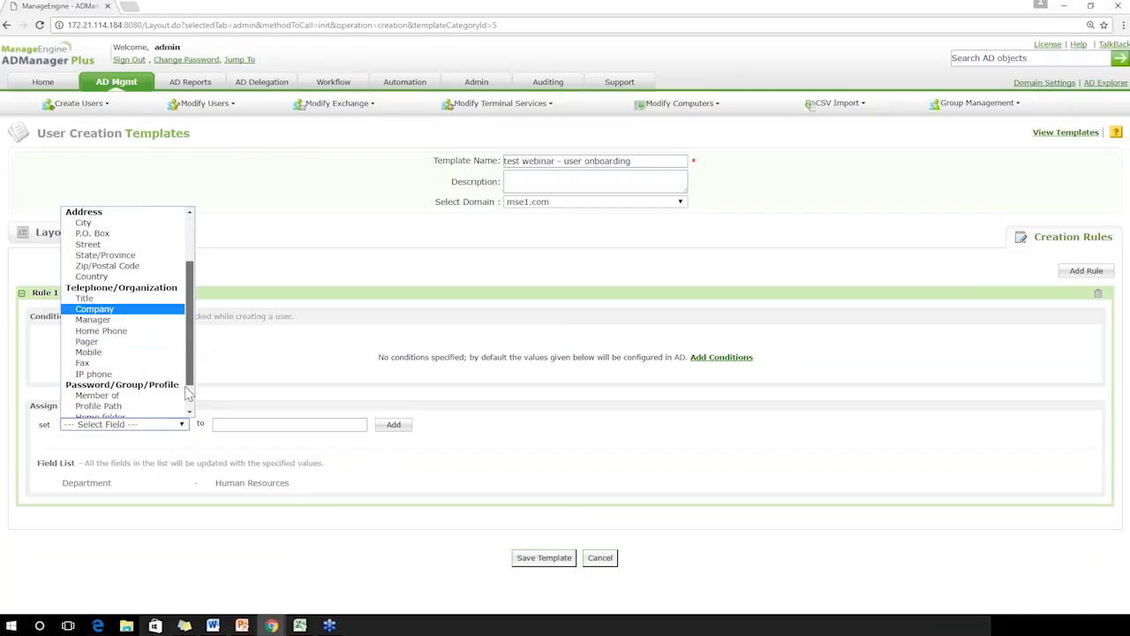
click(151, 366)
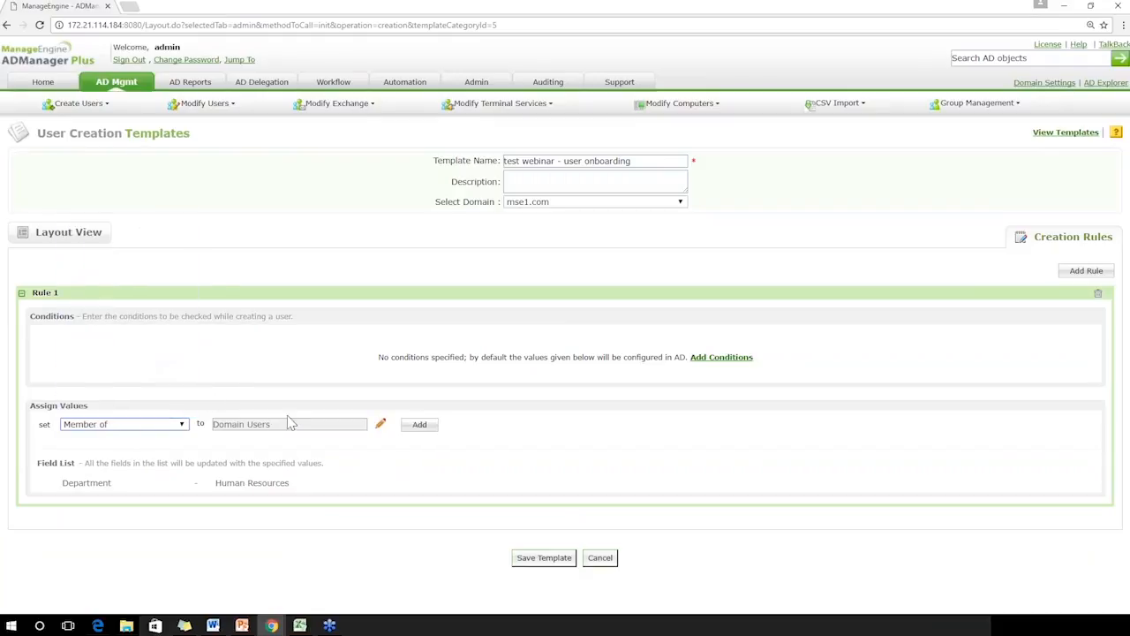
click(381, 425)
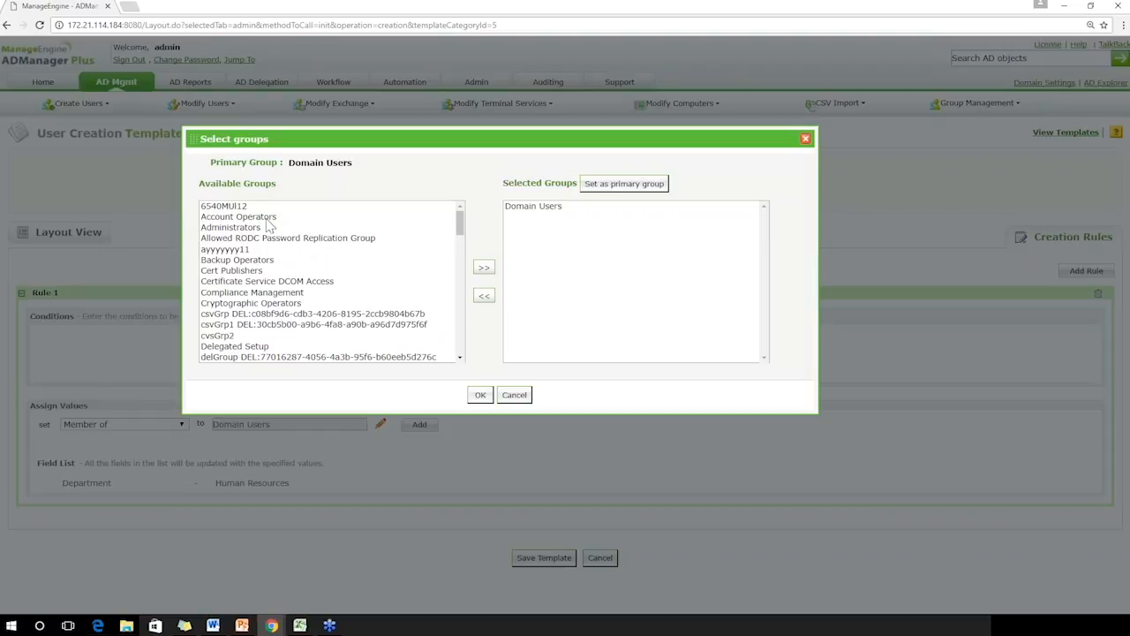
click(240, 227)
ctrl+click(240, 218)
ctrl+click(233, 250)
ctrl+click(237, 260)
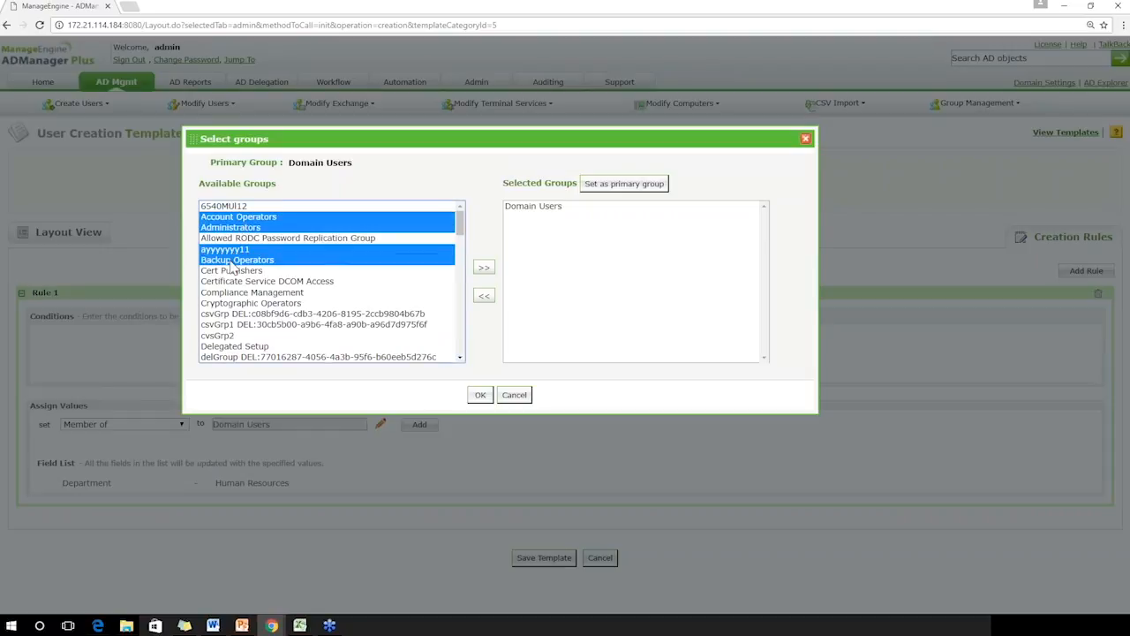
click(484, 268)
click(480, 393)
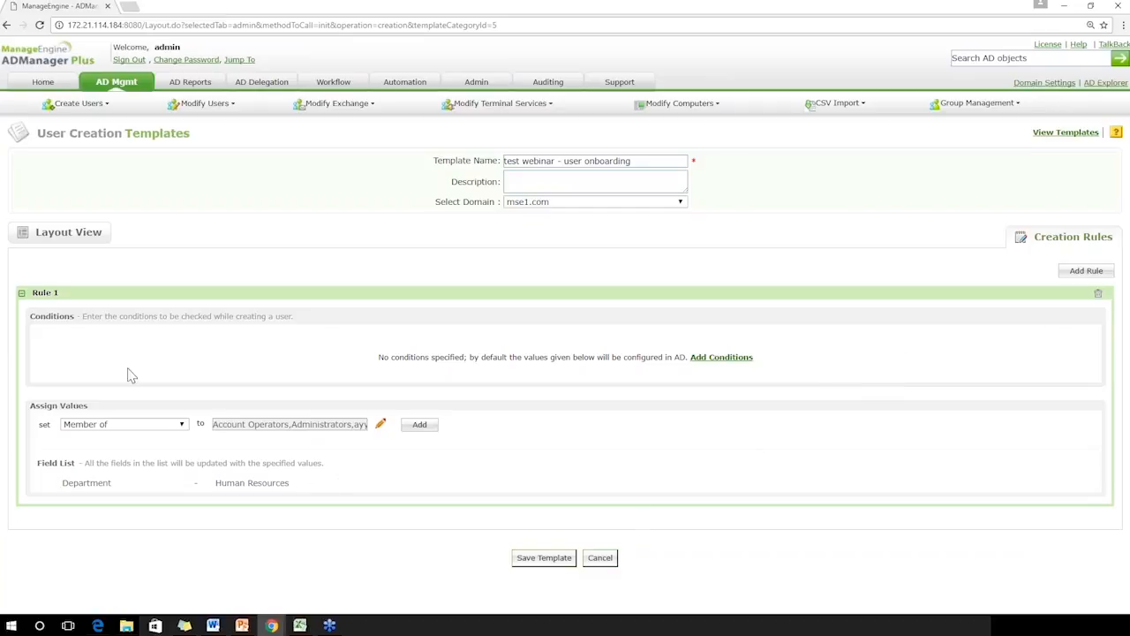
Delete Rule 1 from the creation rules and save the template
click(22, 295)
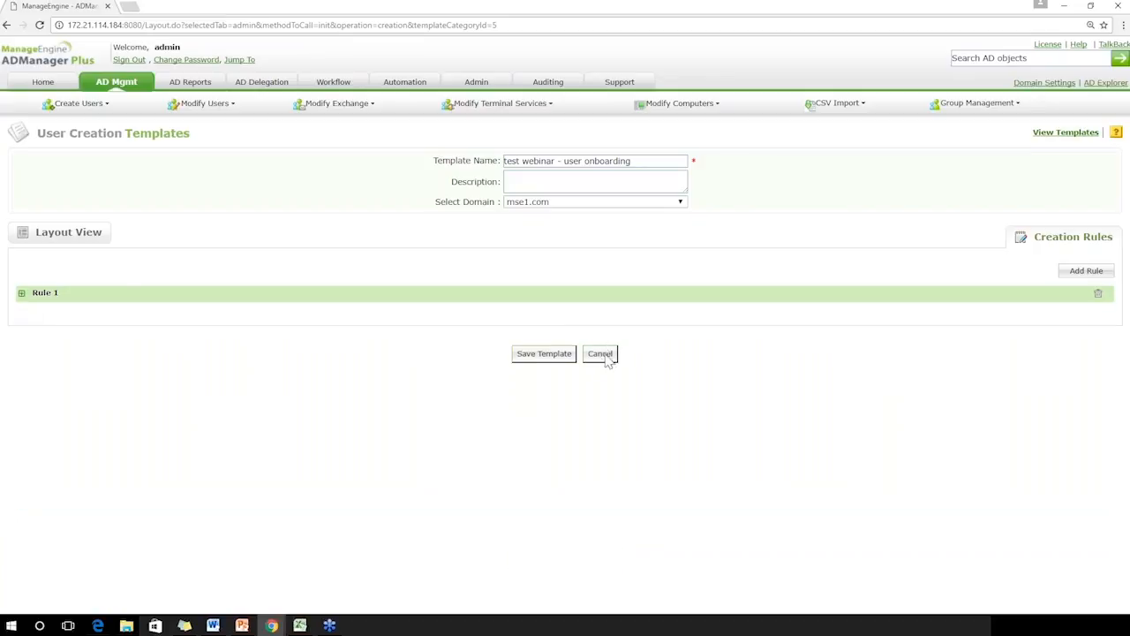
click(605, 360)
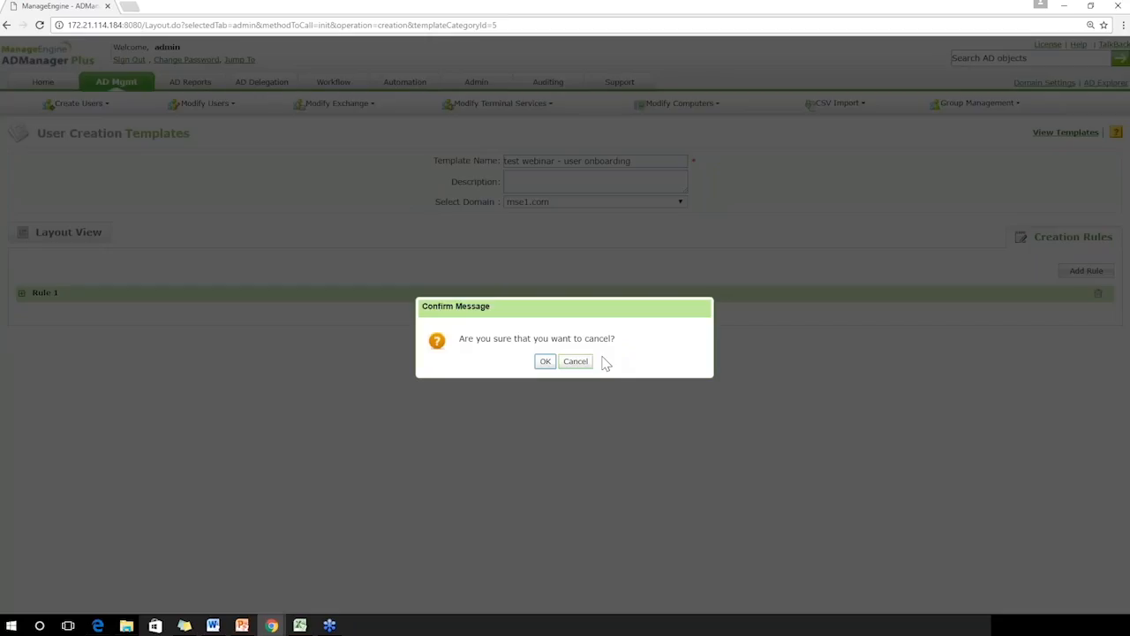
click(576, 362)
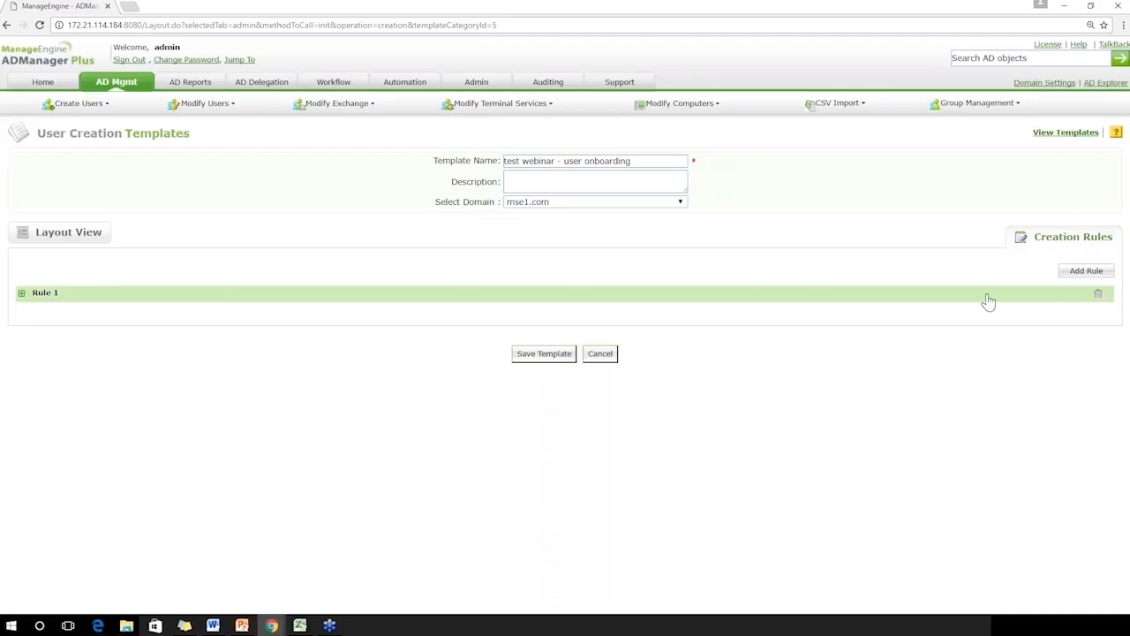
click(1098, 293)
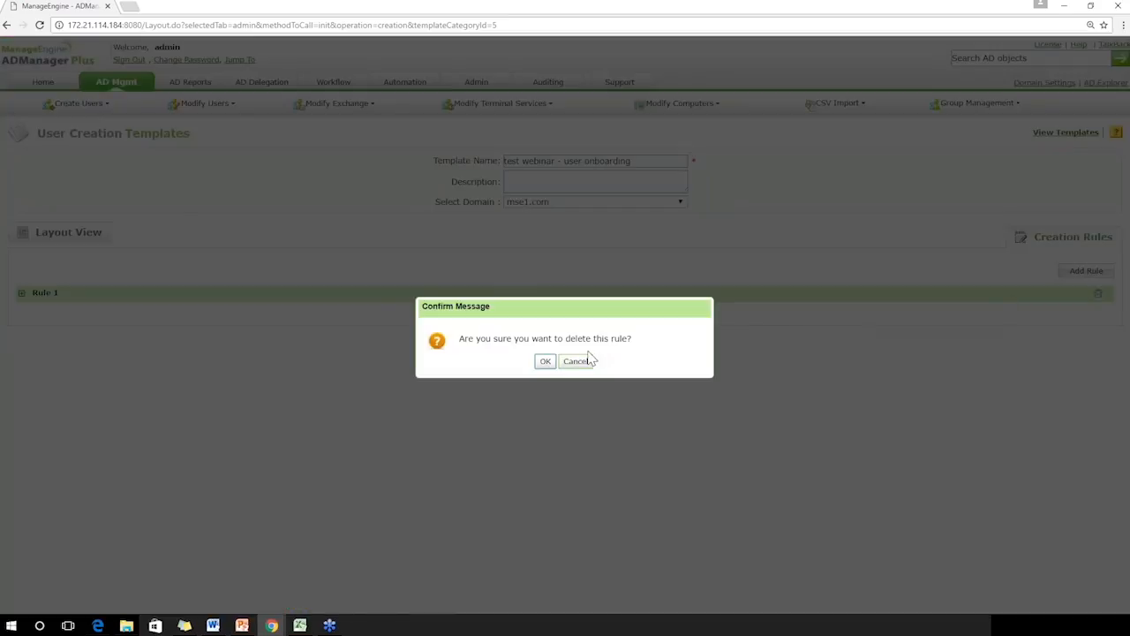
click(544, 361)
click(544, 421)
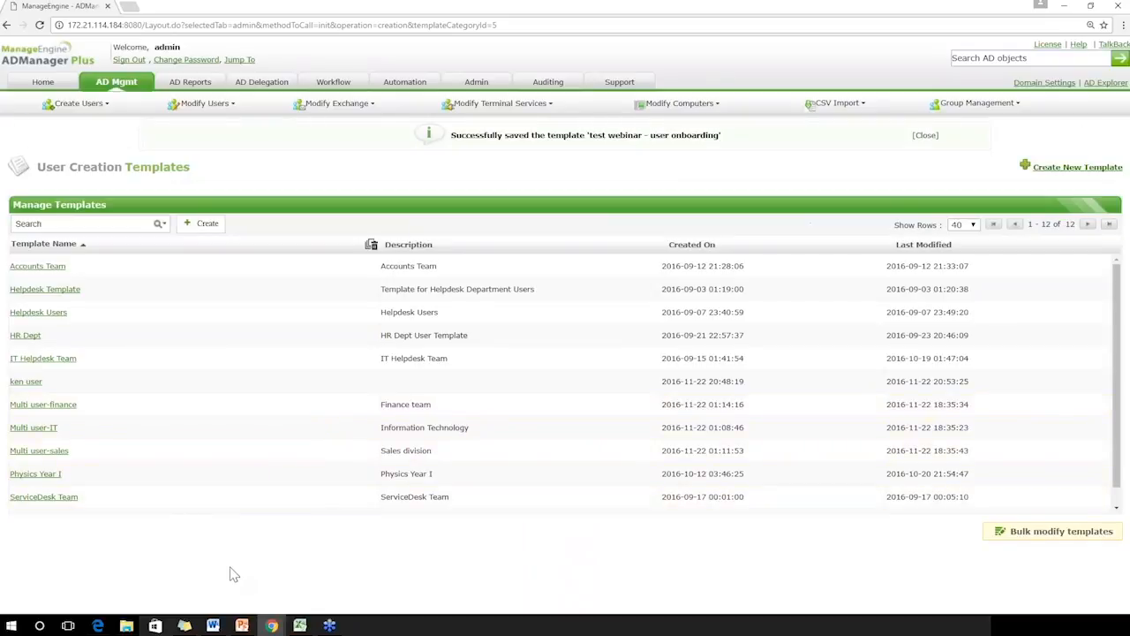
mouse_move(300, 625)
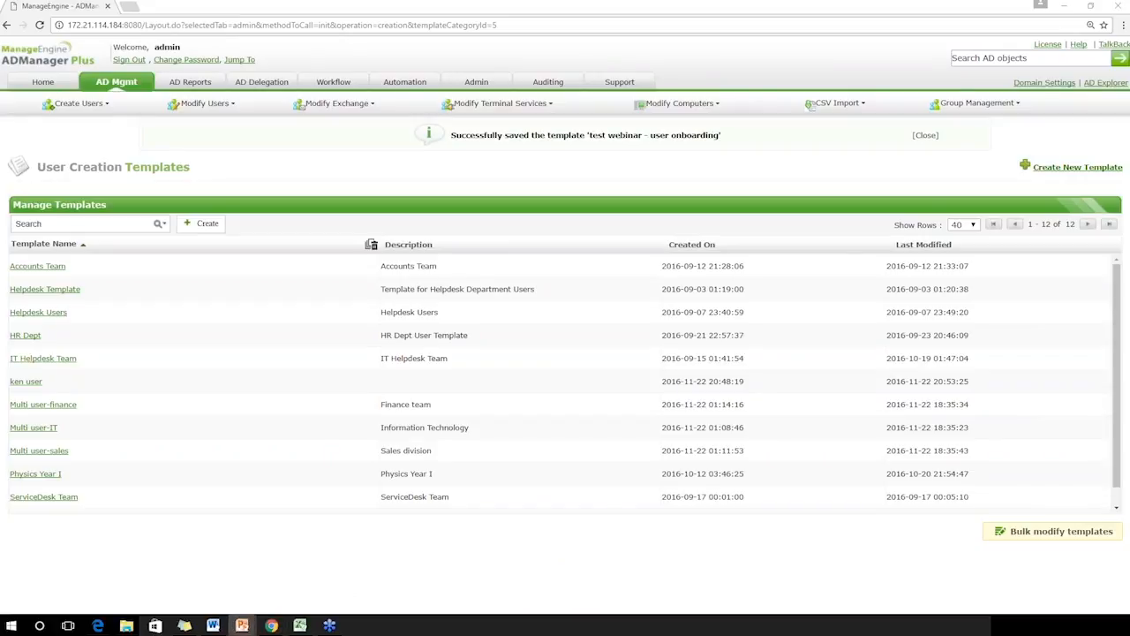
click(242, 625)
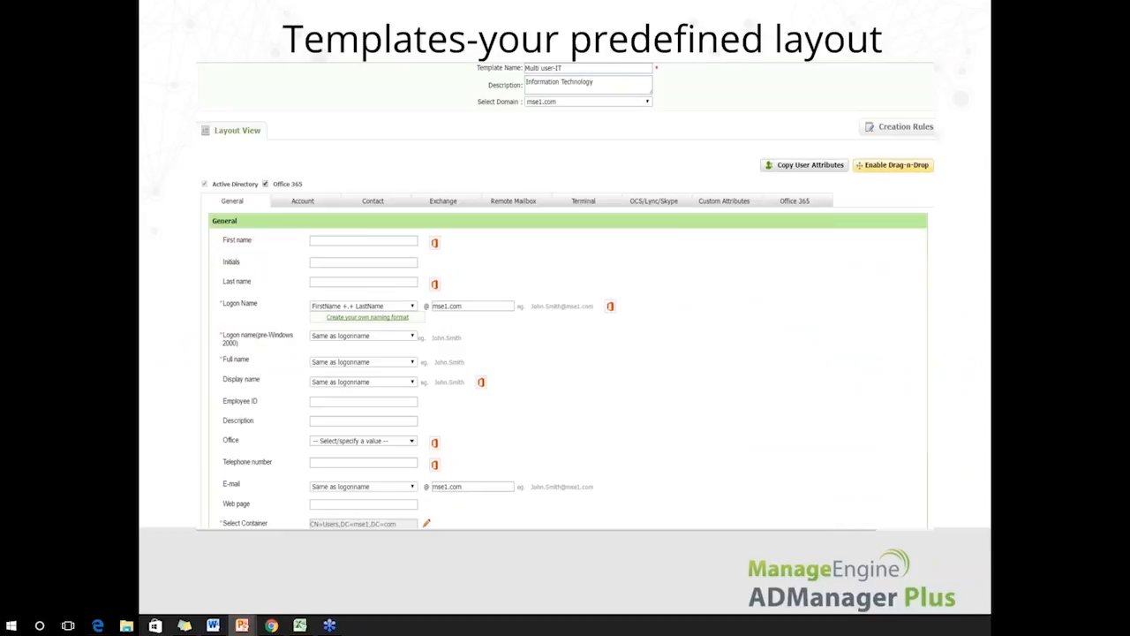
key(alt+Tab)
Start copying the IT Helpdesk Team template, and dismiss the copy dialog without saving
mouse_move(277, 364)
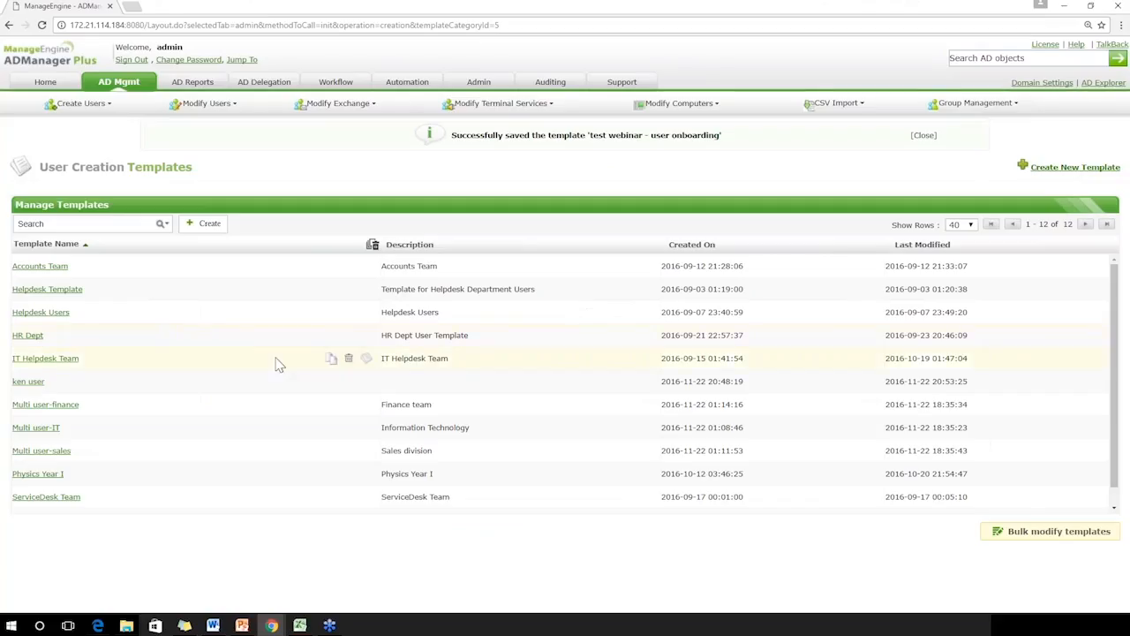
click(331, 362)
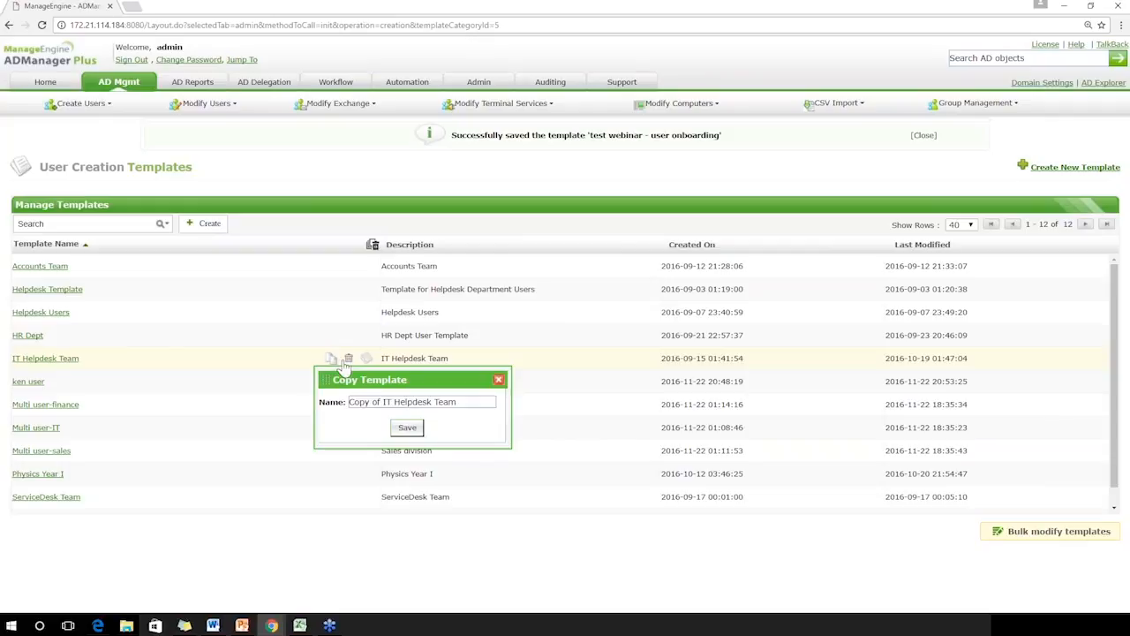
click(499, 379)
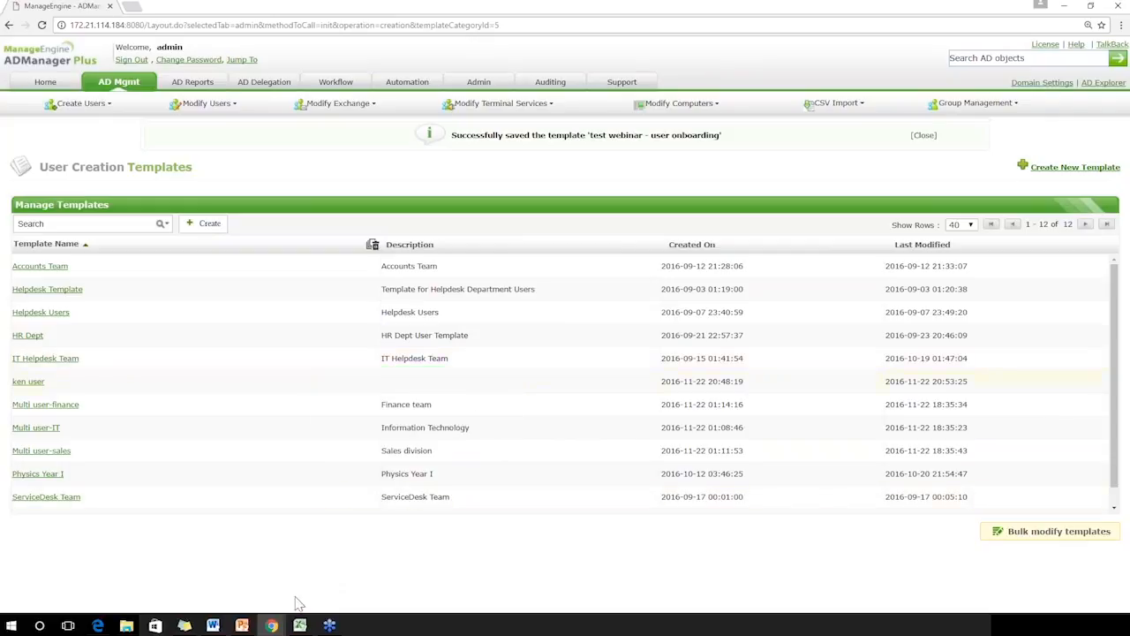
Advance the PowerPoint slide show to the Automation slide, and open the scheduled automations list in ADManager Plus
mouse_move(243, 625)
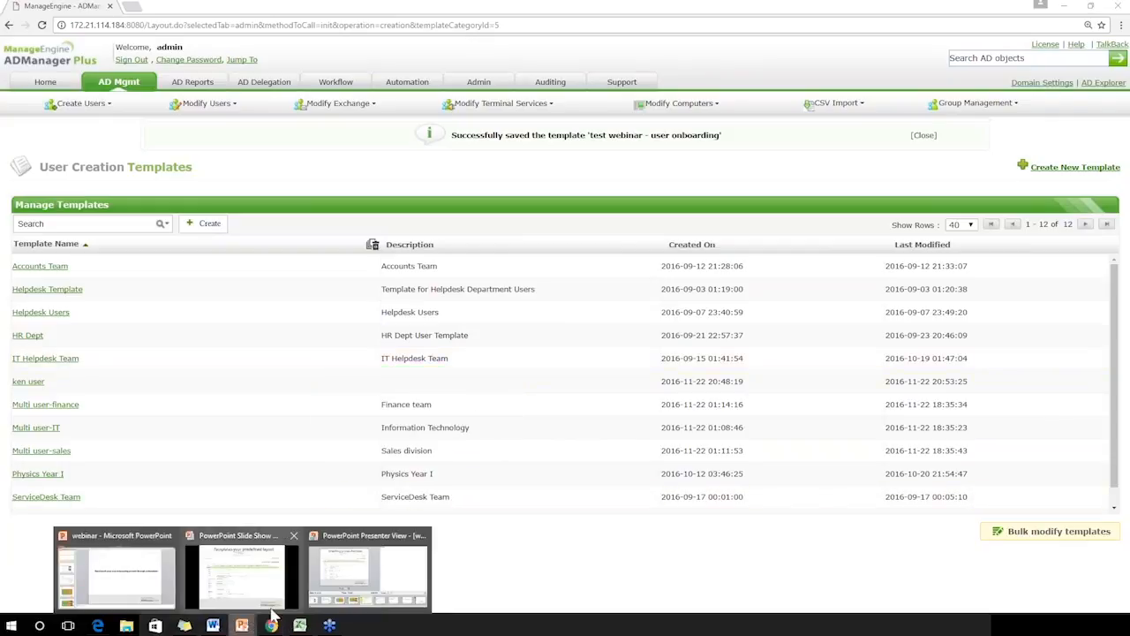
click(277, 604)
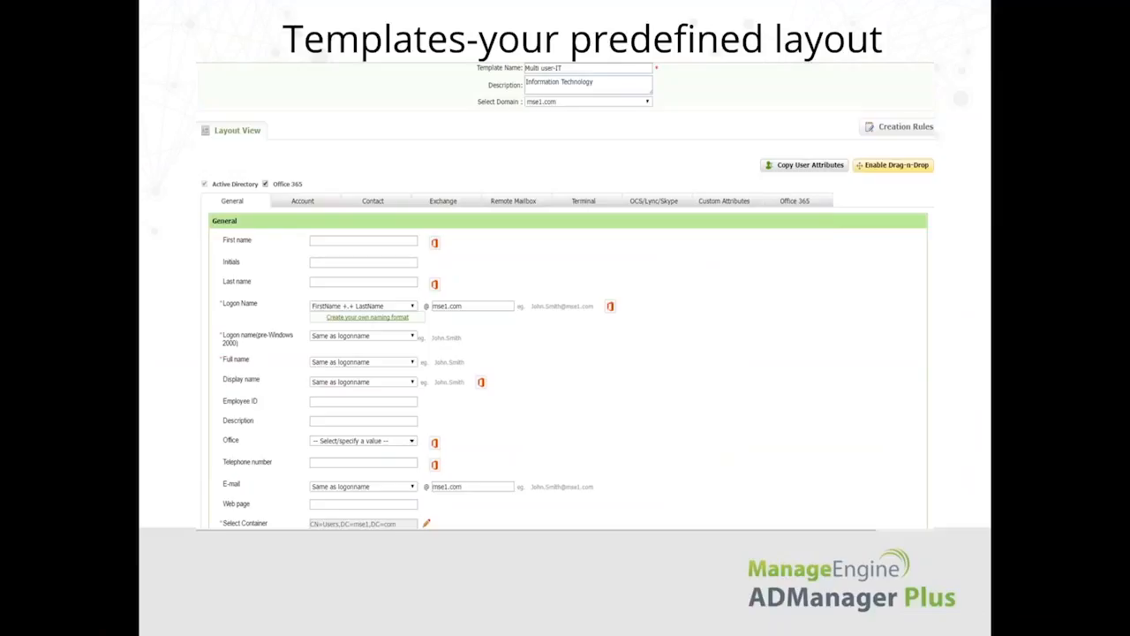
key(Right)
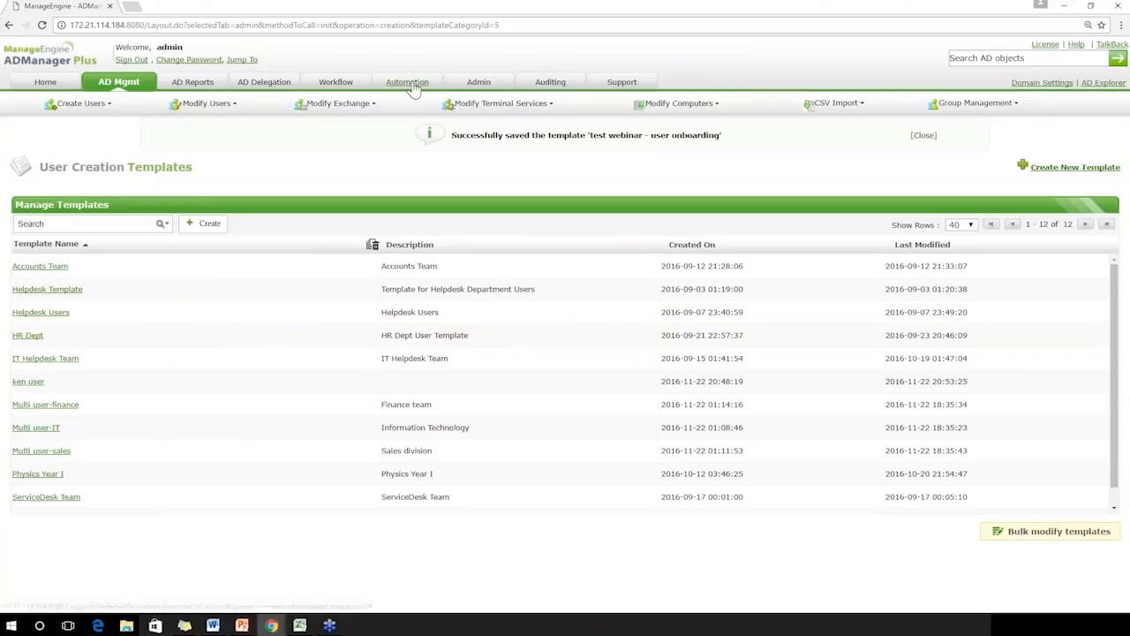
click(412, 87)
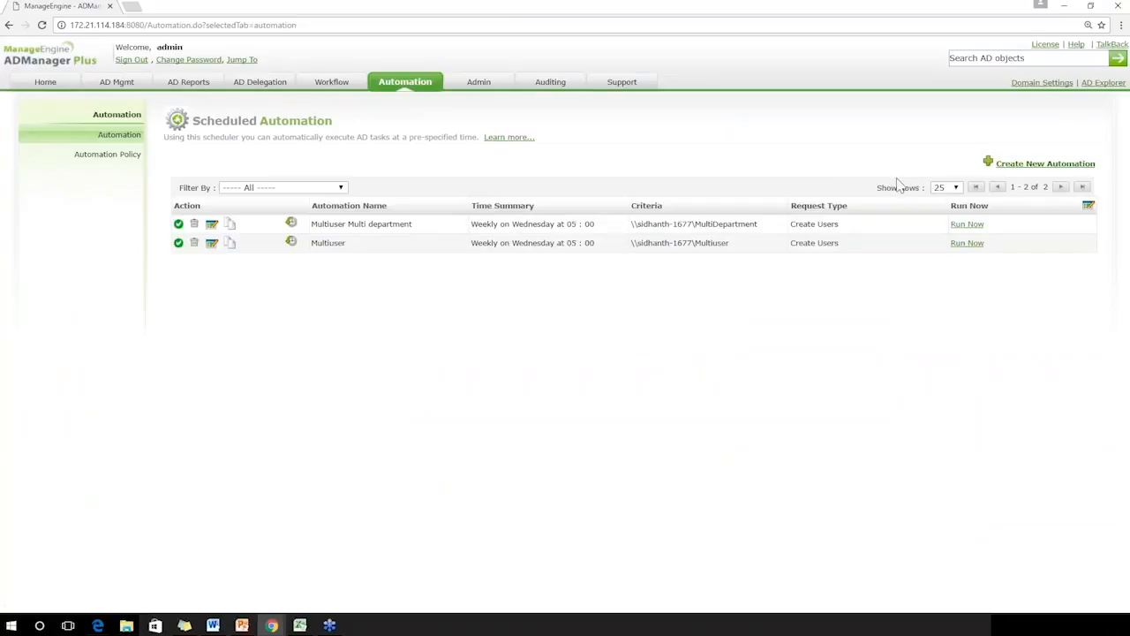
Create a new scheduled automation named "Webinar test" with Create Users as its automation task
click(1037, 168)
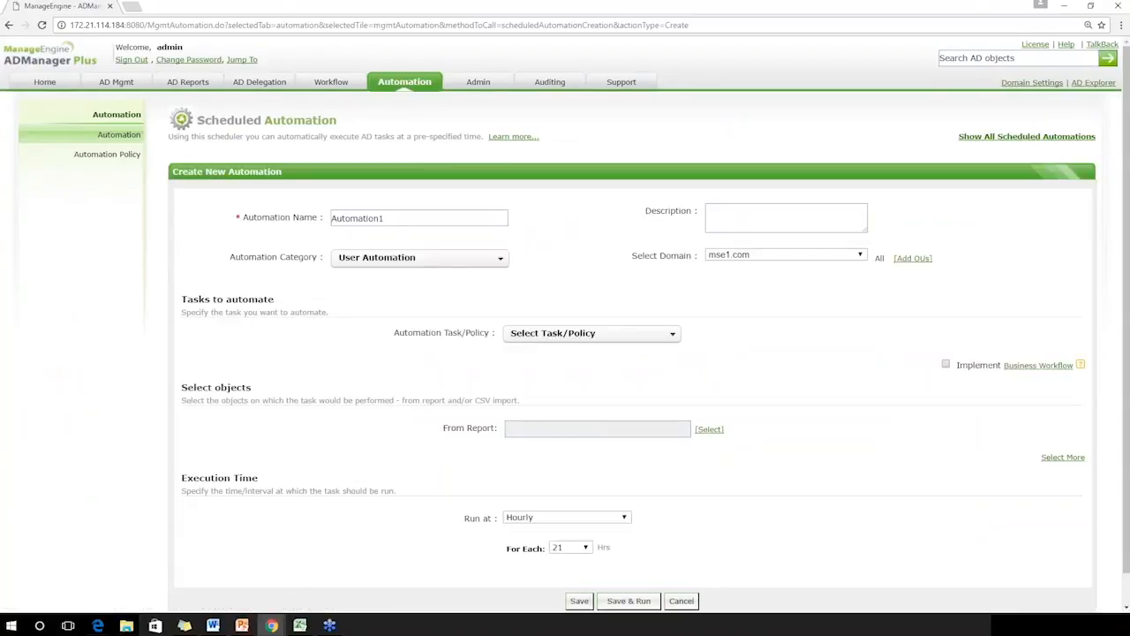
click(409, 220)
double_click(409, 220)
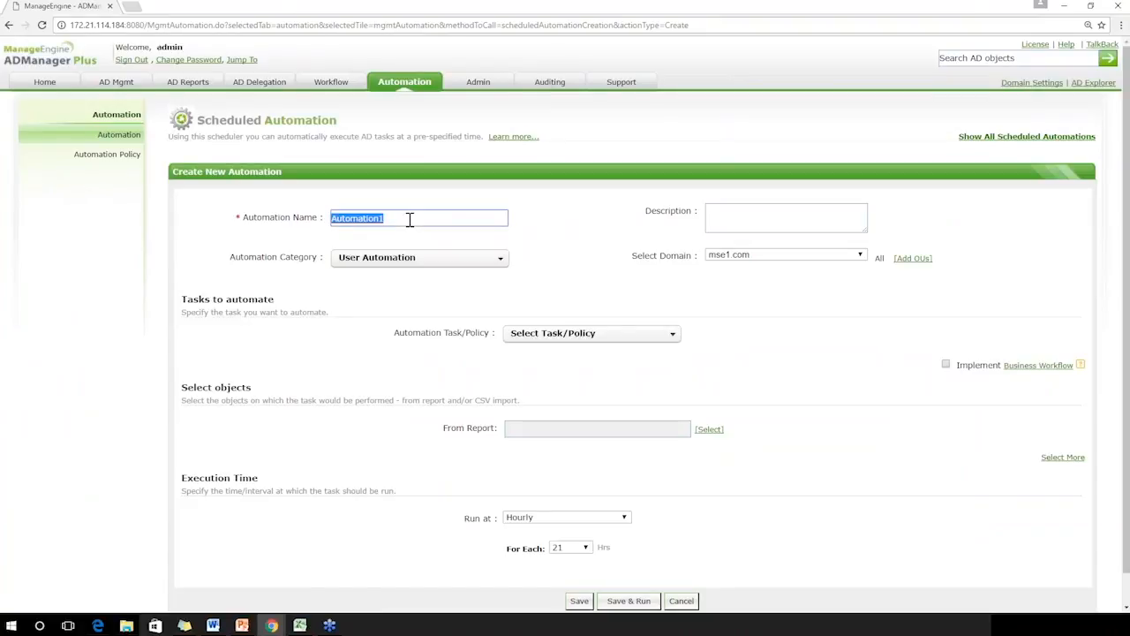
text(Webinar test)
click(594, 334)
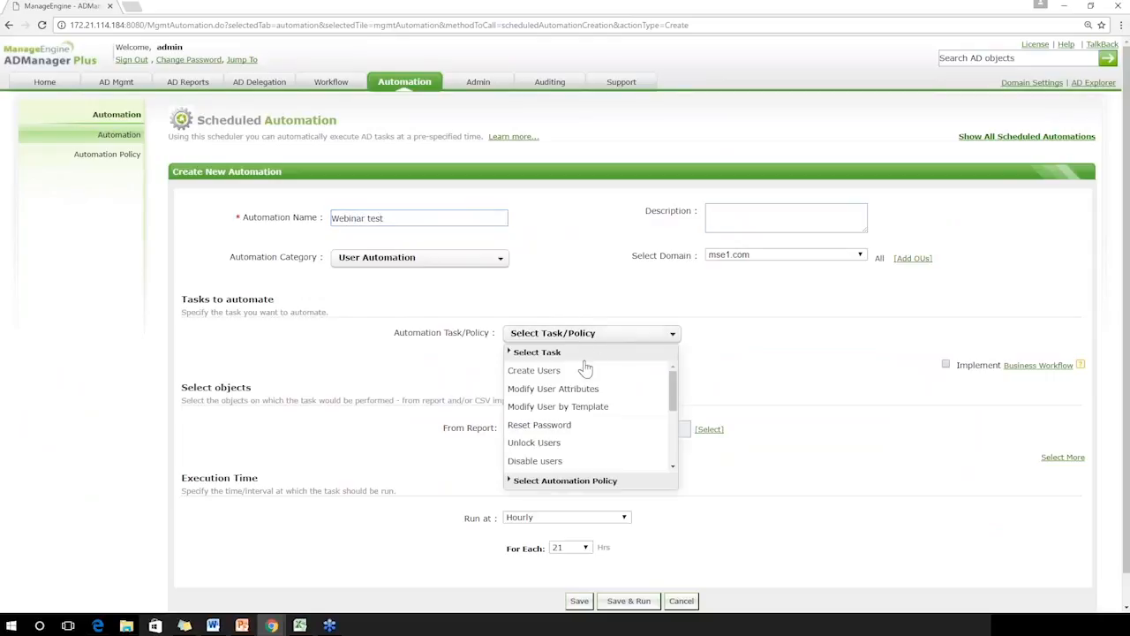
click(547, 368)
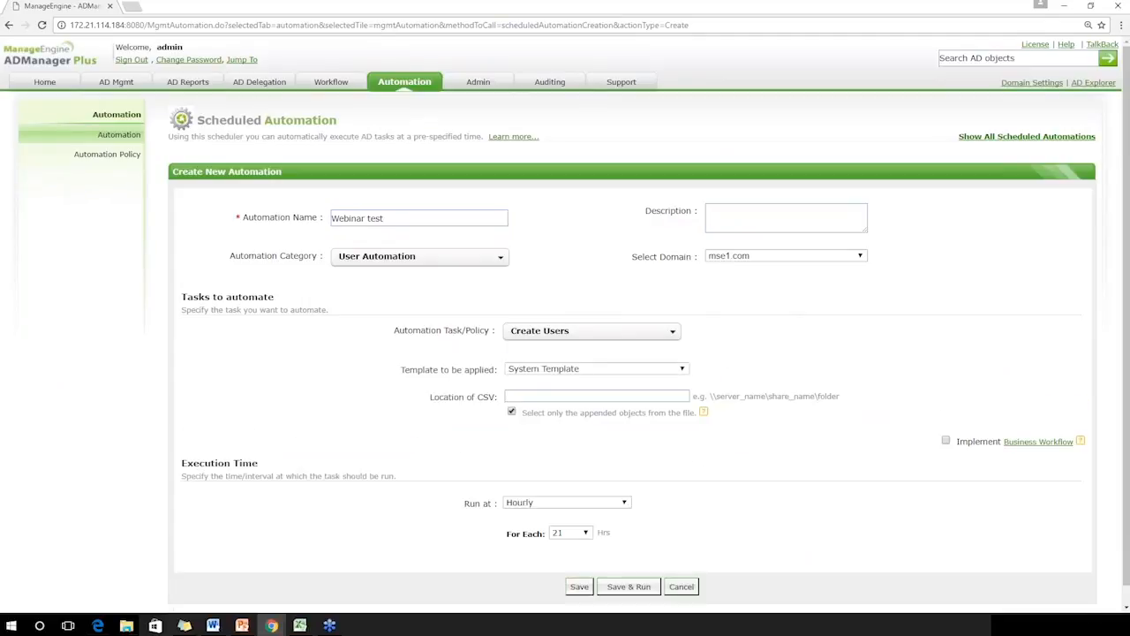
Apply the "test webinar - user onboarding" template to the automation, and begin the CSV location with \\
click(593, 368)
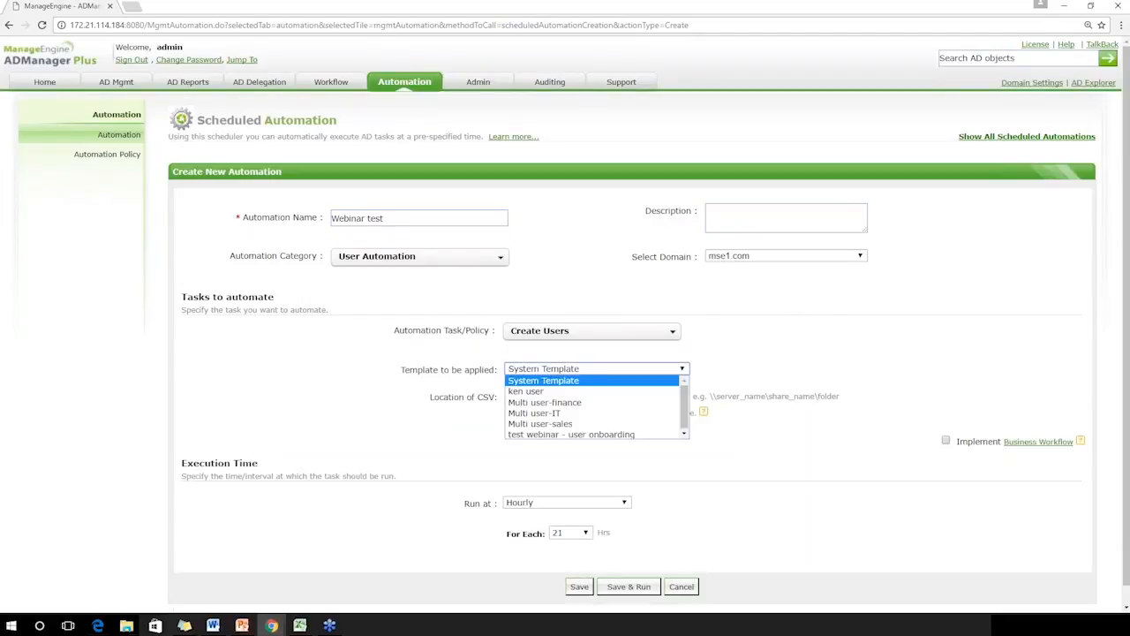
click(582, 434)
click(569, 398)
text(\\)
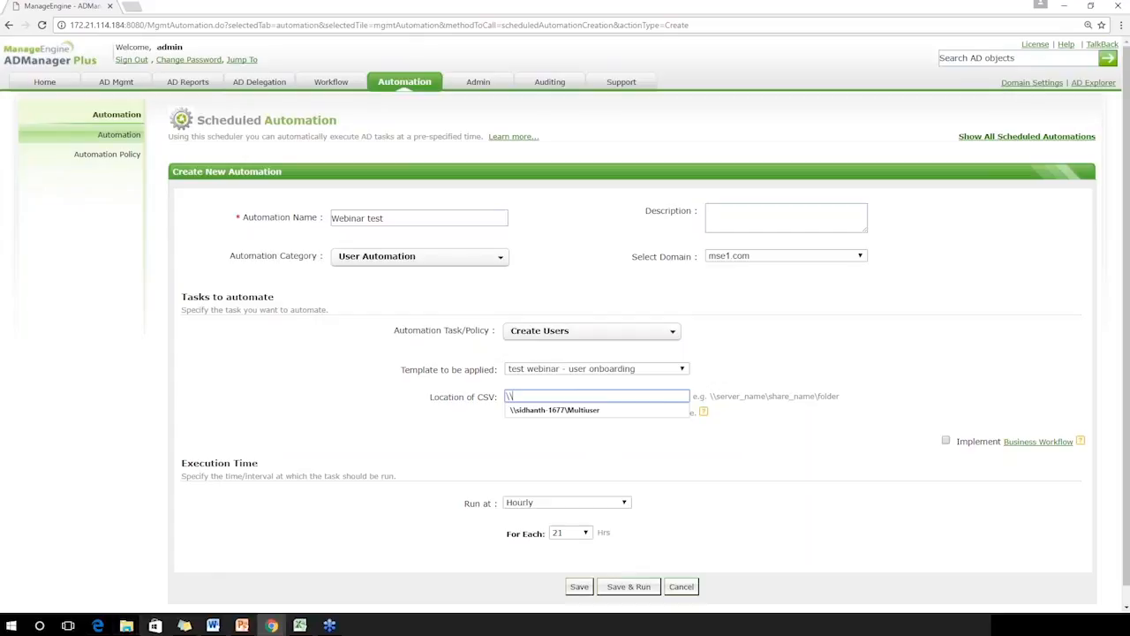
Open the MU CSV file in Excel and widen columns A to C so their entries can be read in full
key(super+e)
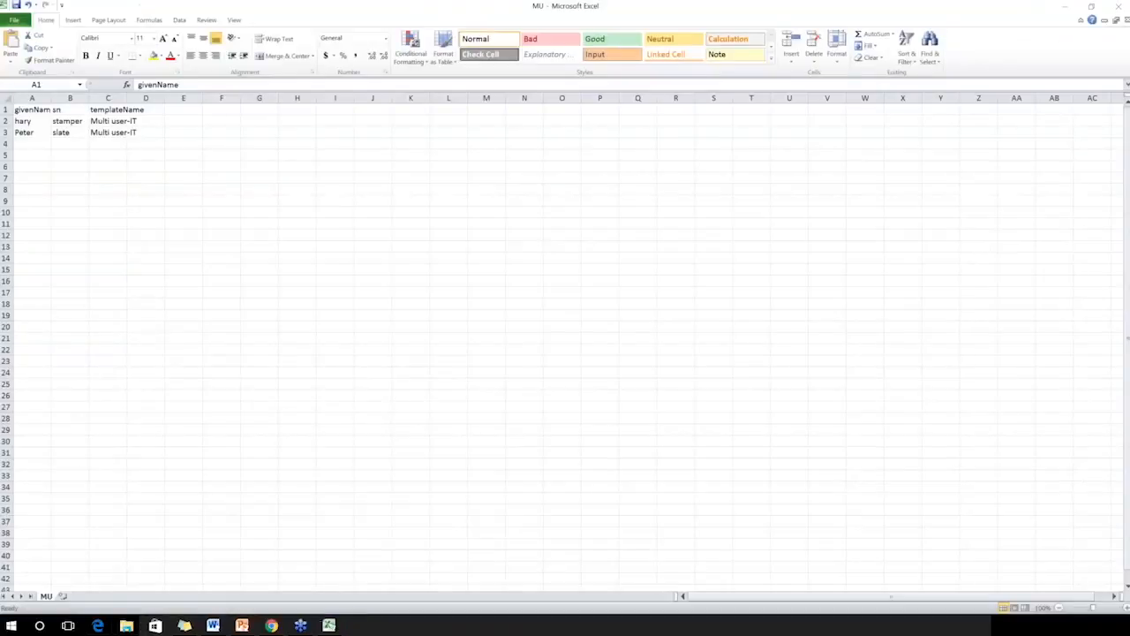
click(92, 99)
drag(88, 98, 126, 99)
drag(51, 98, 71, 98)
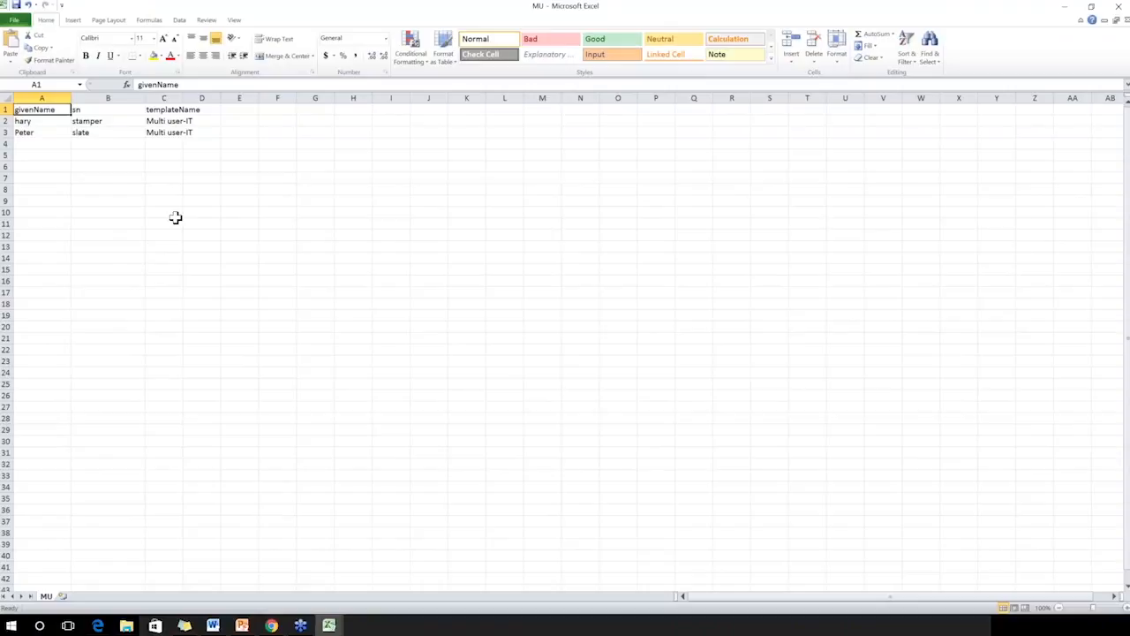
drag(183, 98, 228, 94)
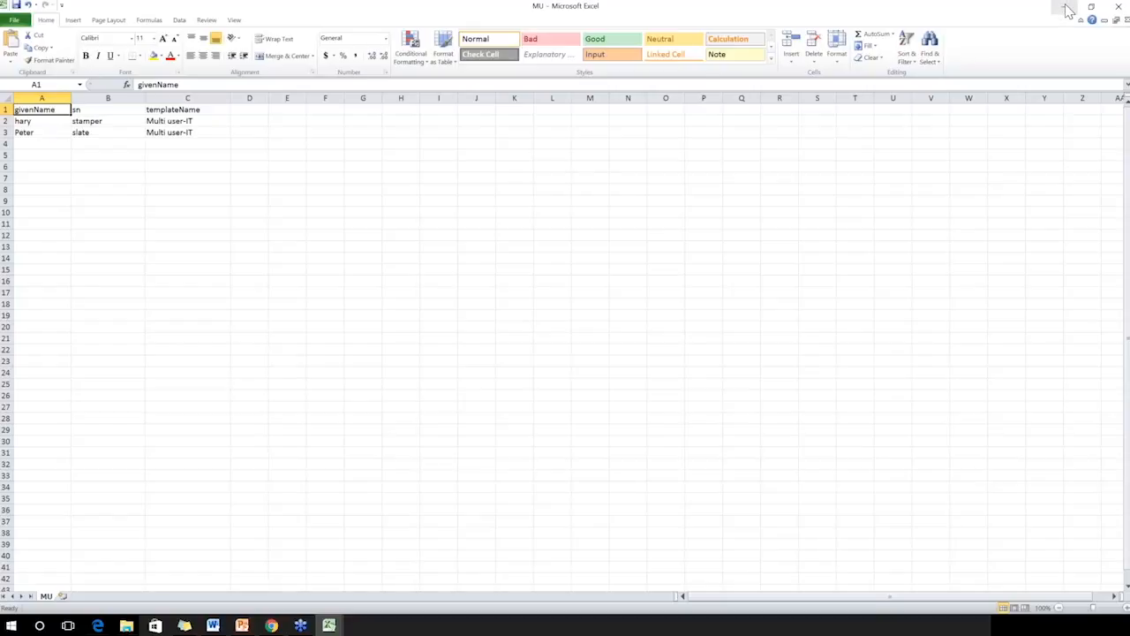
Close MU.csv saving its changes, and minimize the MU-MD workbook to return to ADManager Plus
click(1118, 11)
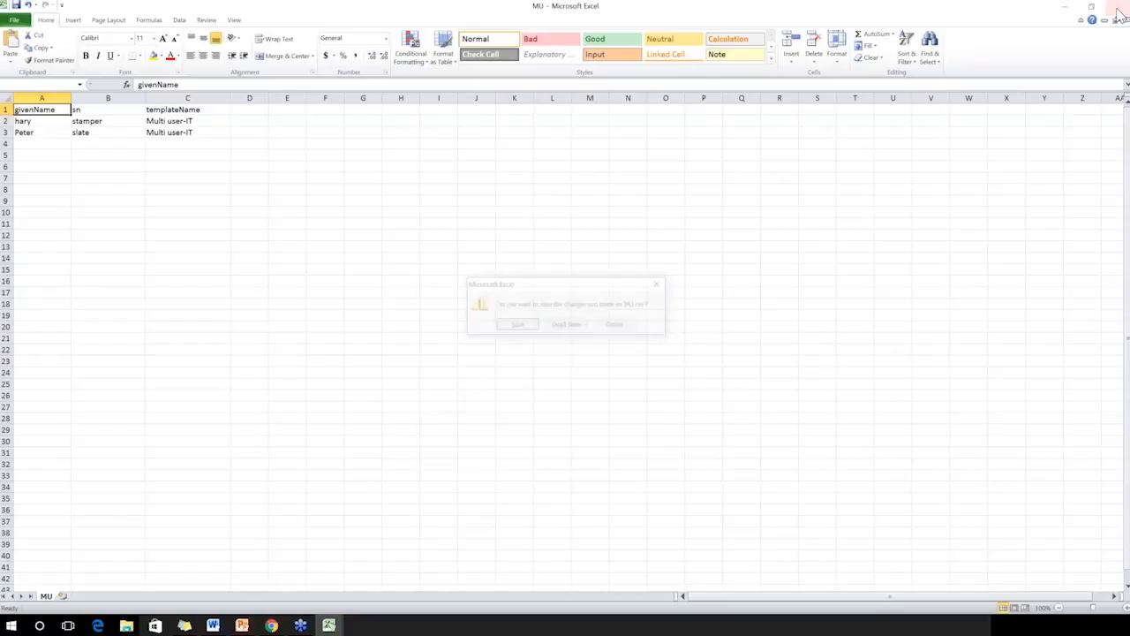
click(525, 328)
click(531, 349)
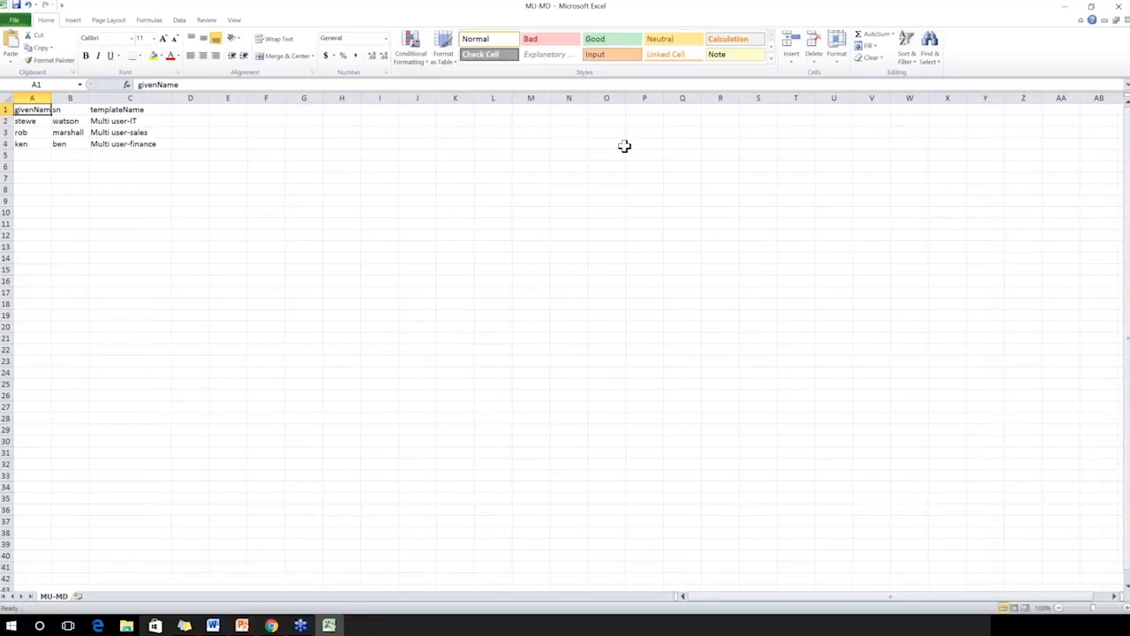
click(1064, 7)
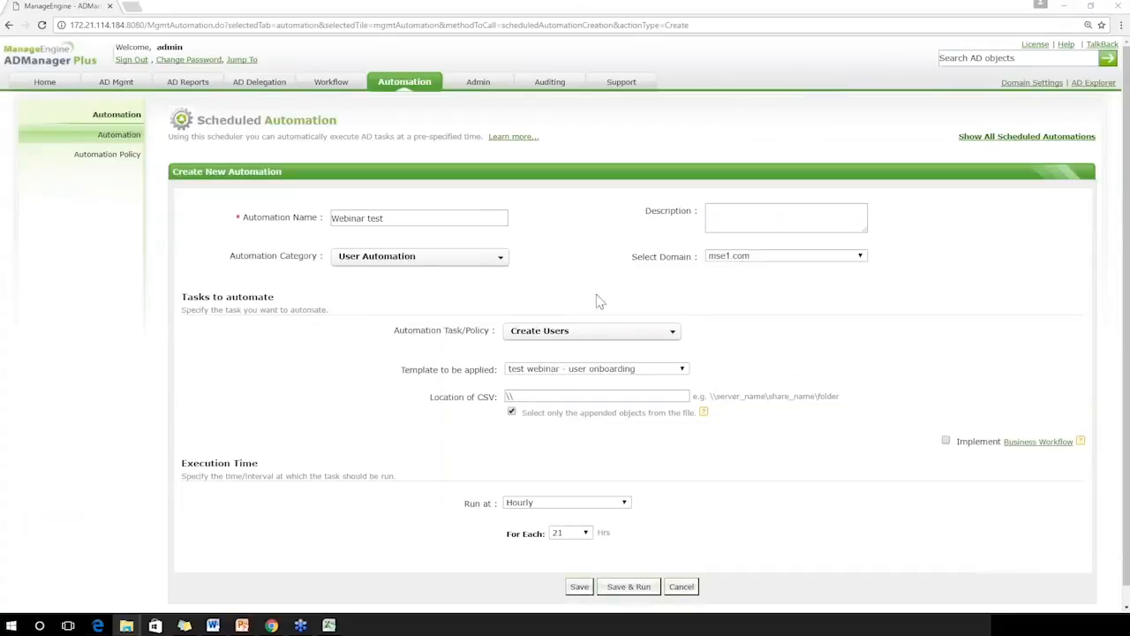
Set the CSV location to the suggested Multiuser network share, and set the automation to run Monthly
click(595, 396)
key(Down)
click(590, 411)
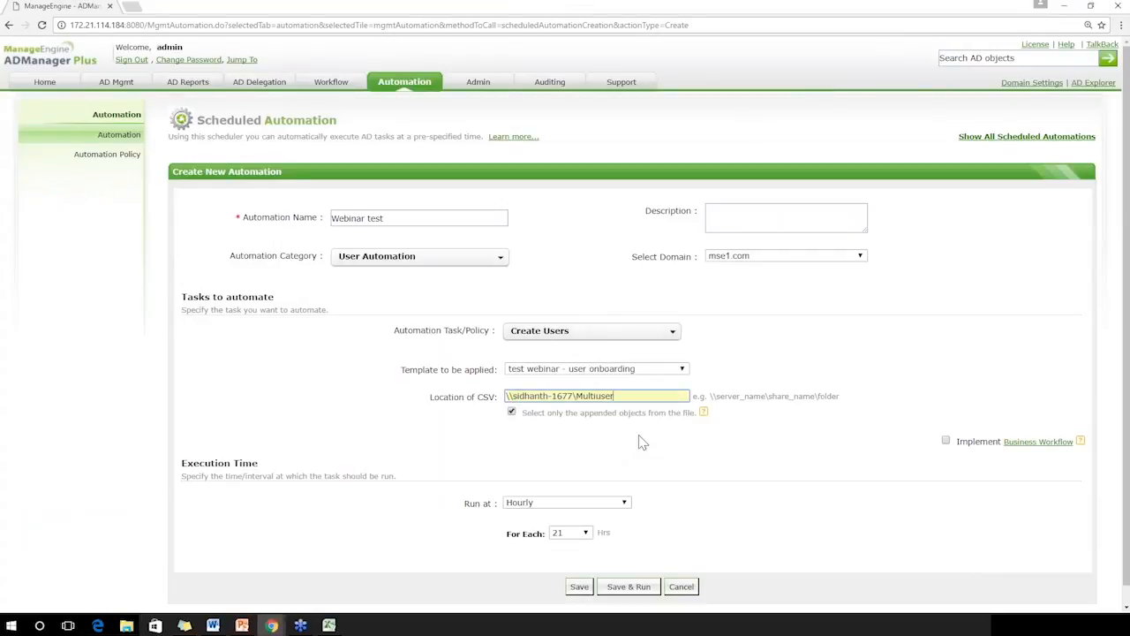
click(560, 502)
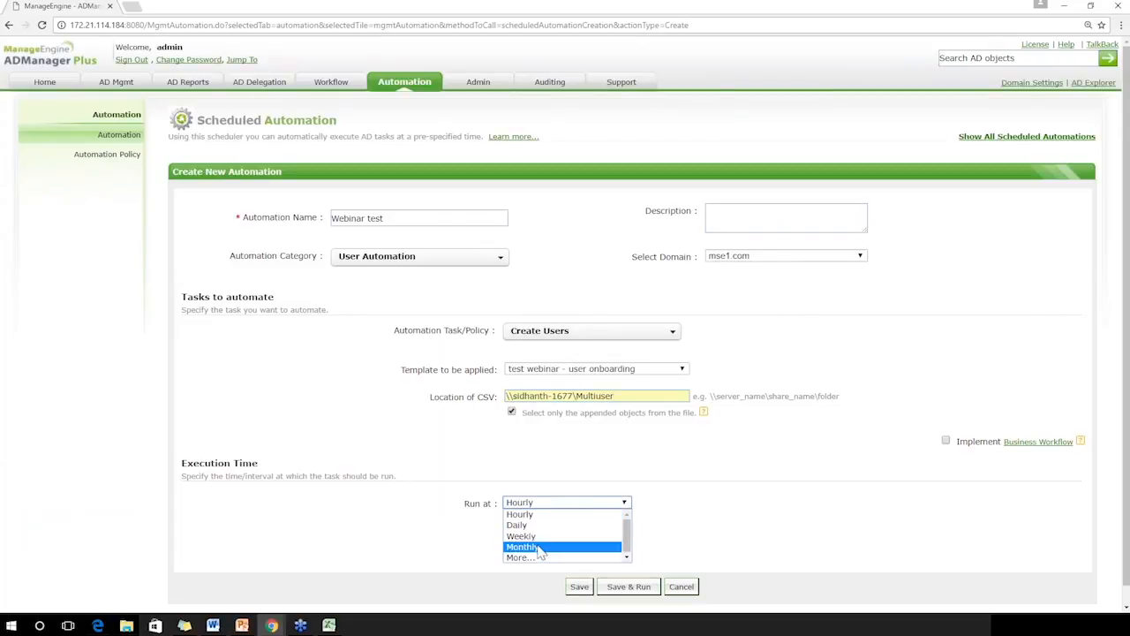
click(540, 547)
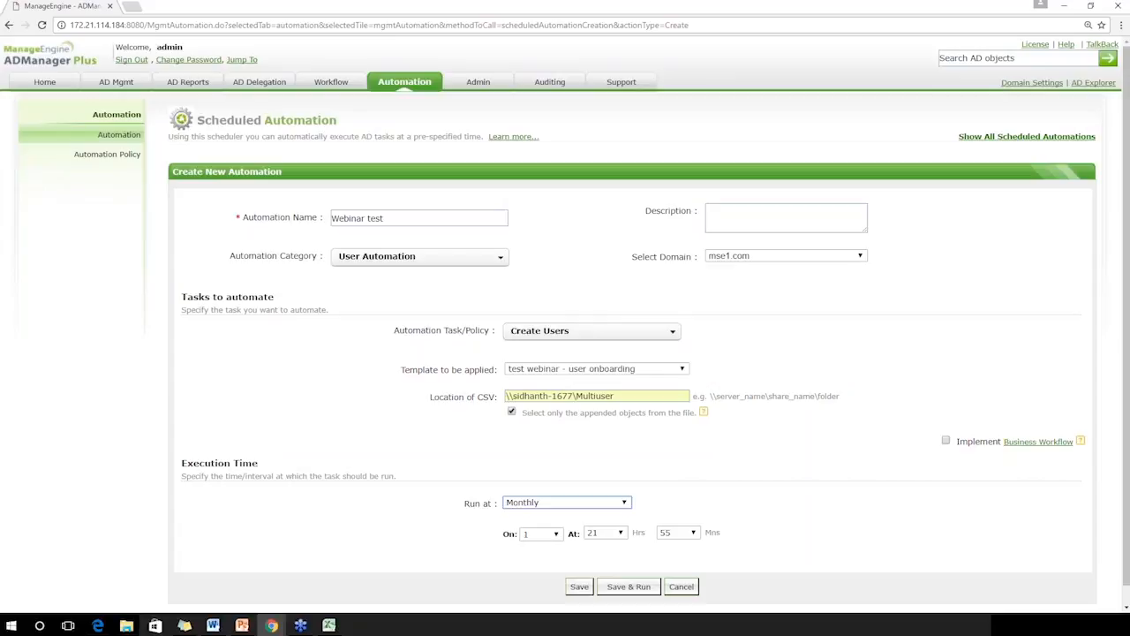
Reopen MU-MD.csv in Excel, widen its three columns to examine the entries, and return to ADManager Plus
click(126, 625)
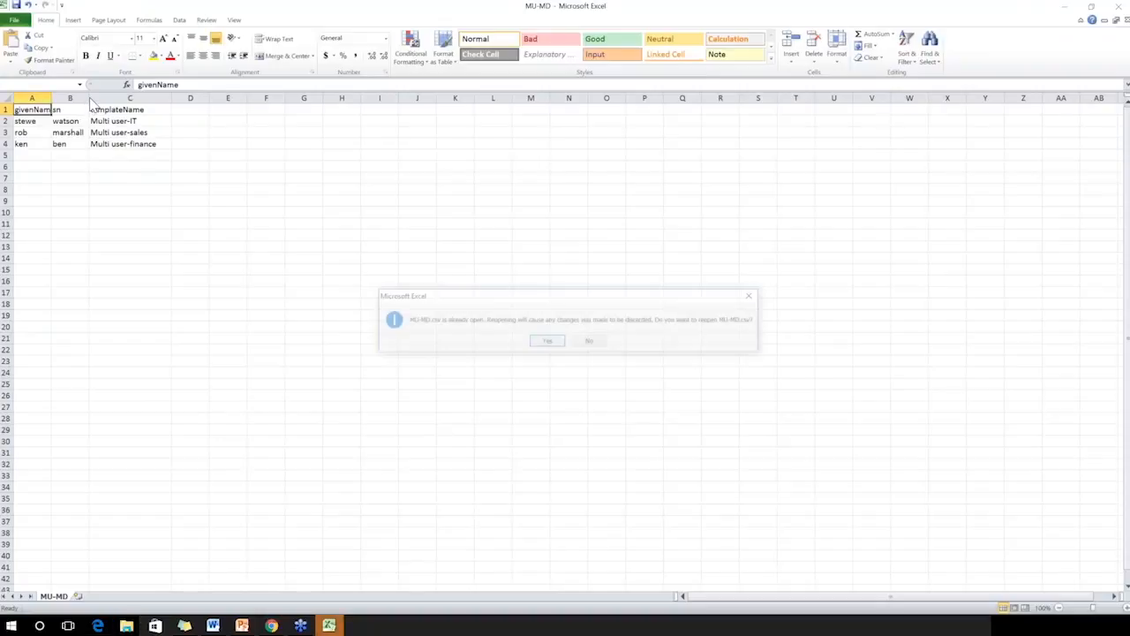
click(551, 341)
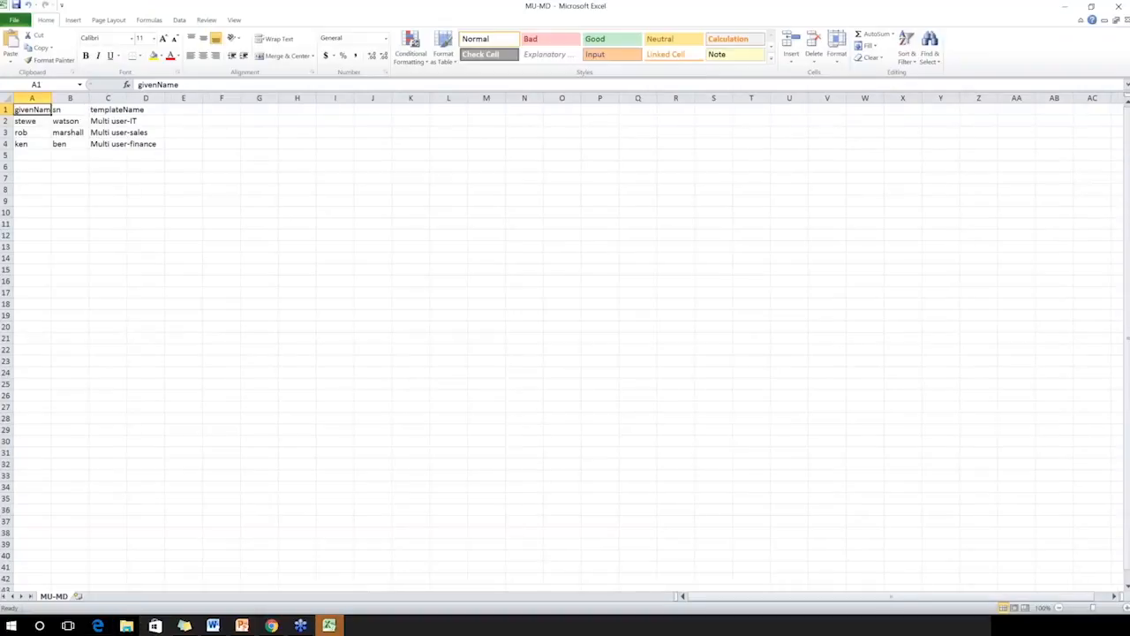
double_click(51, 97)
double_click(97, 97)
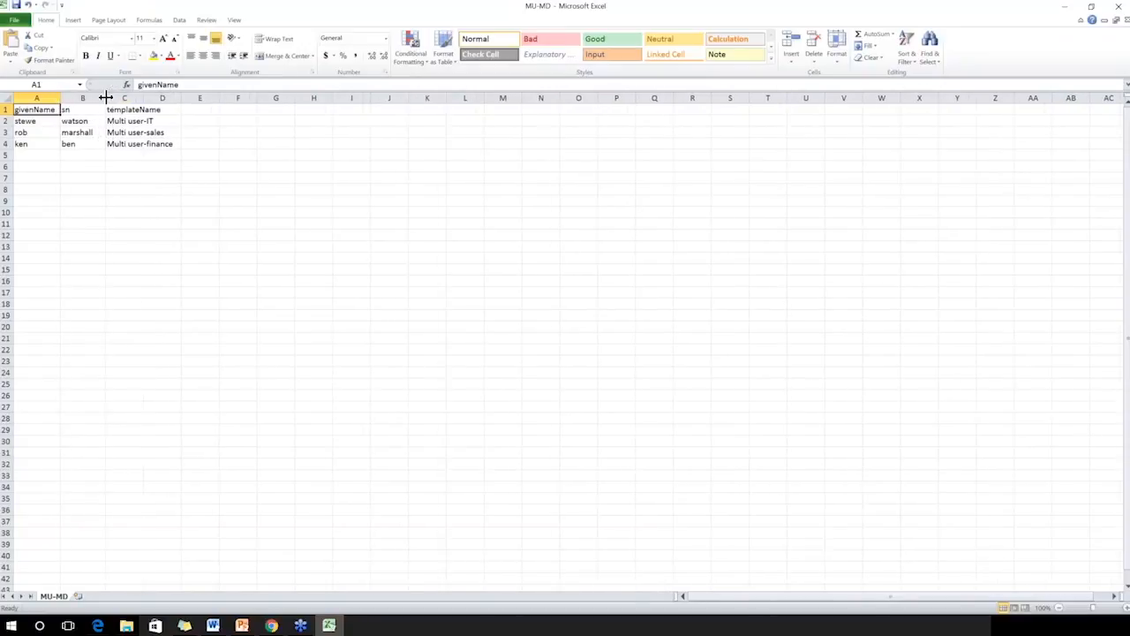
double_click(143, 97)
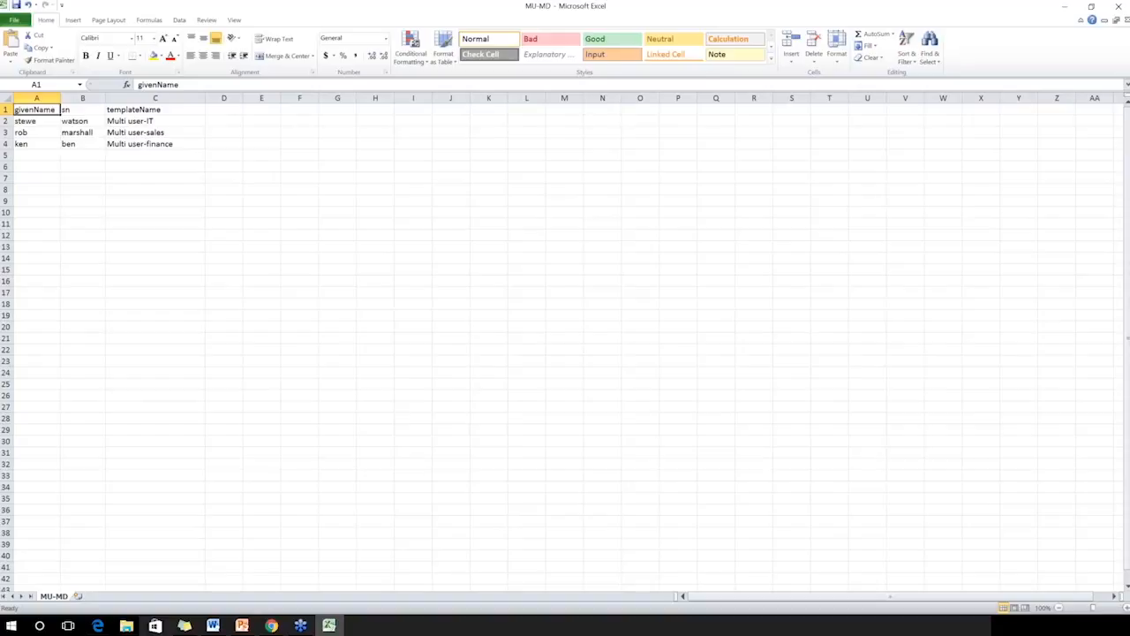
click(1064, 7)
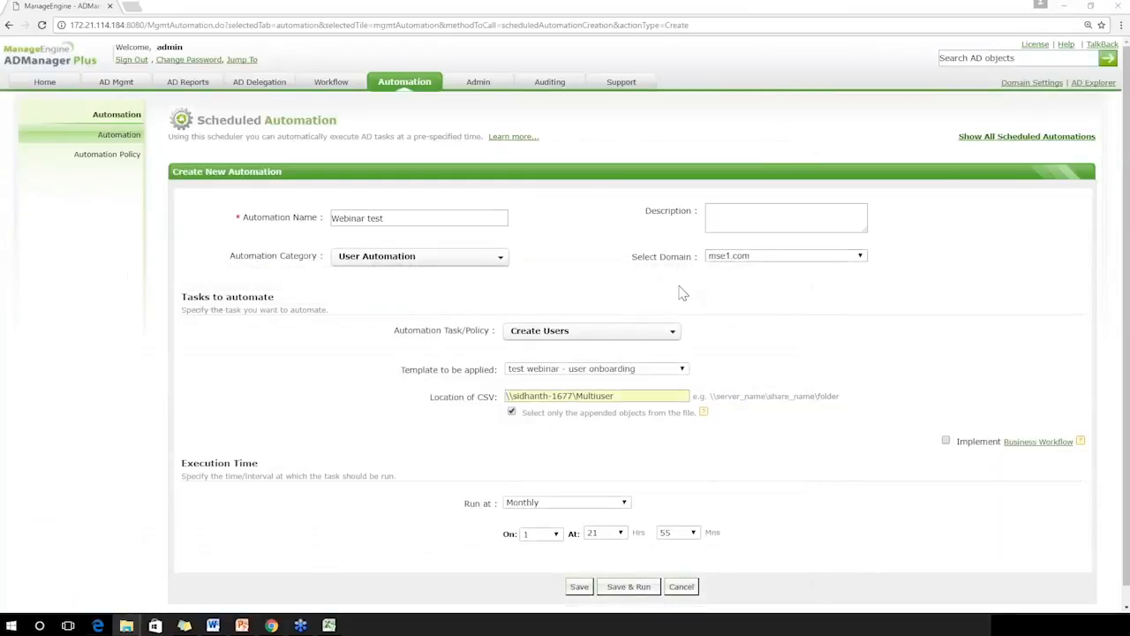
Leave the unsaved automation for the scheduled automations list, and examine the time summaries of both existing automations
click(119, 135)
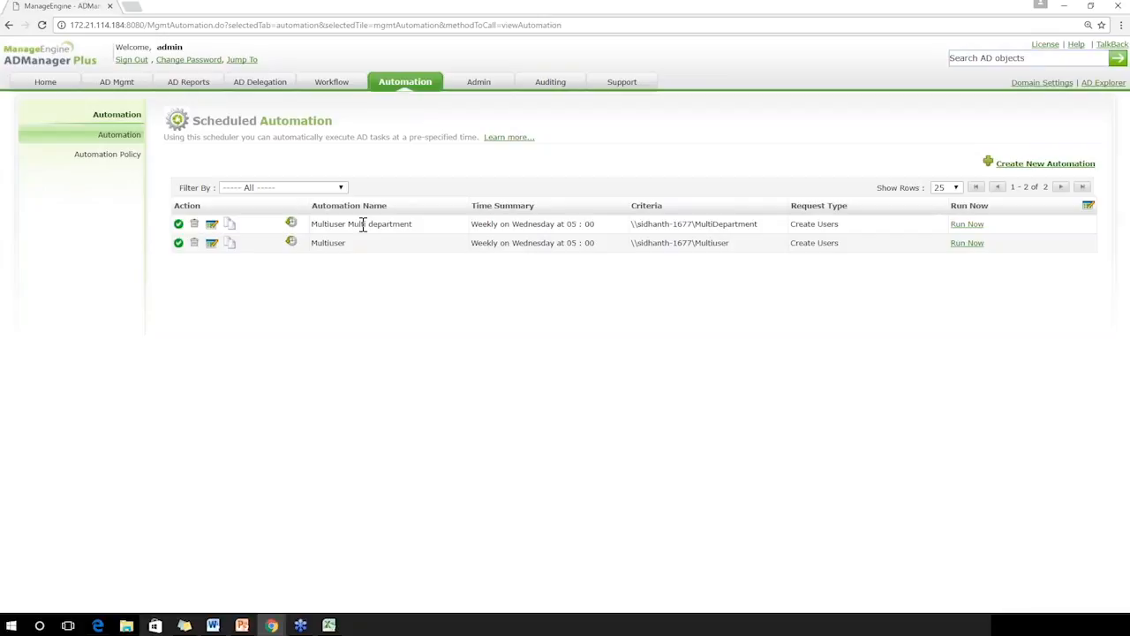
triple_click(524, 224)
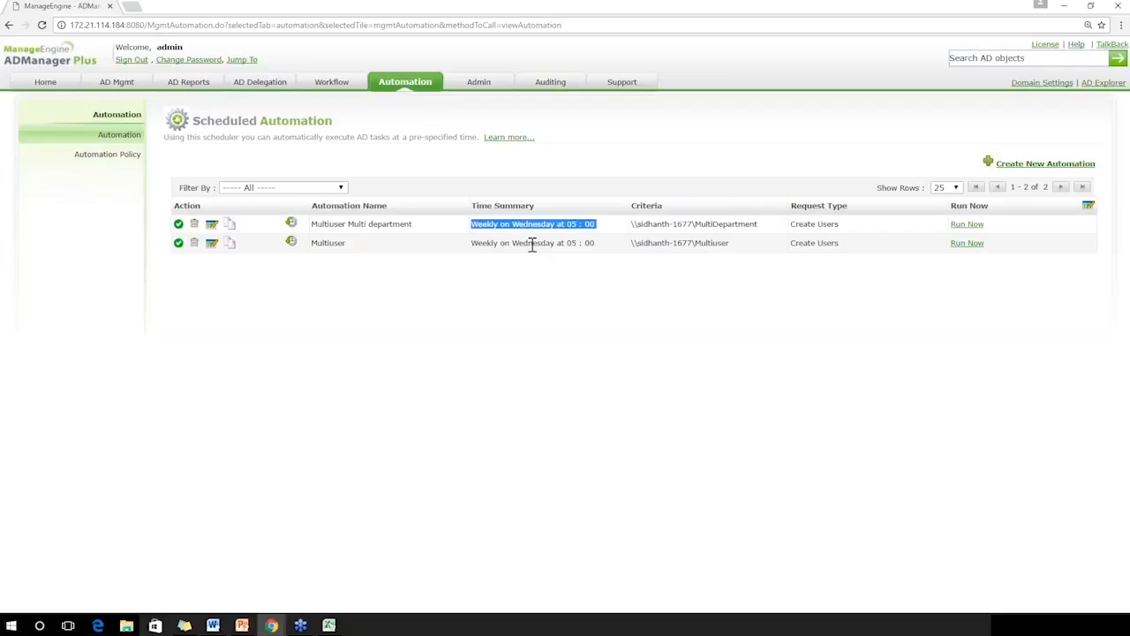
triple_click(532, 244)
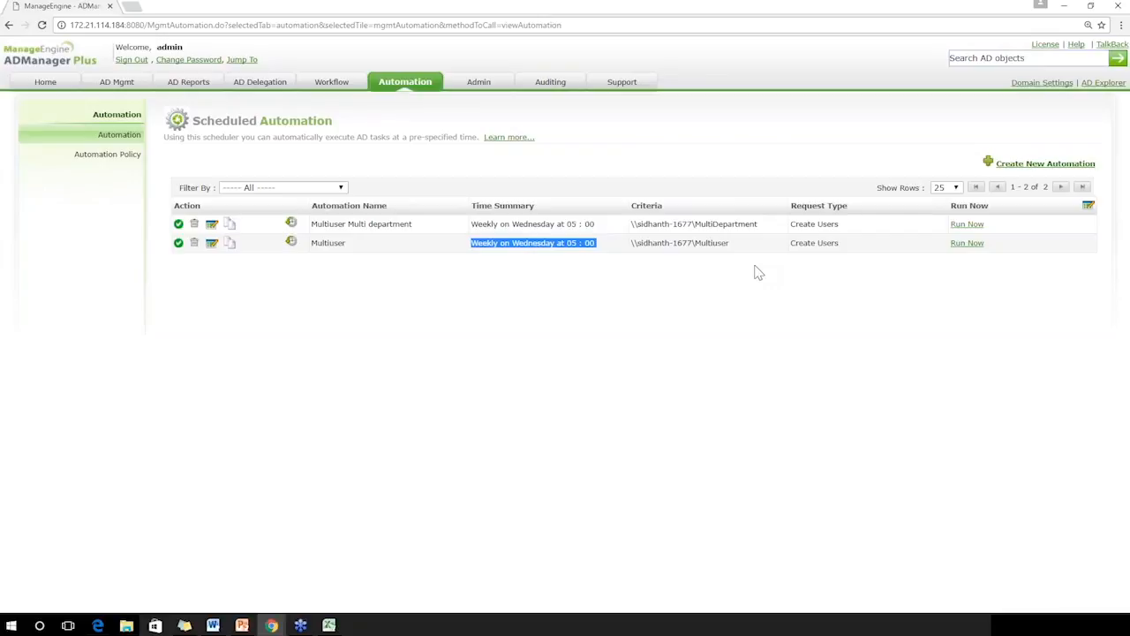
Open the Multiuser automation for editing and set its execution time to repeat every 15 minutes
click(212, 244)
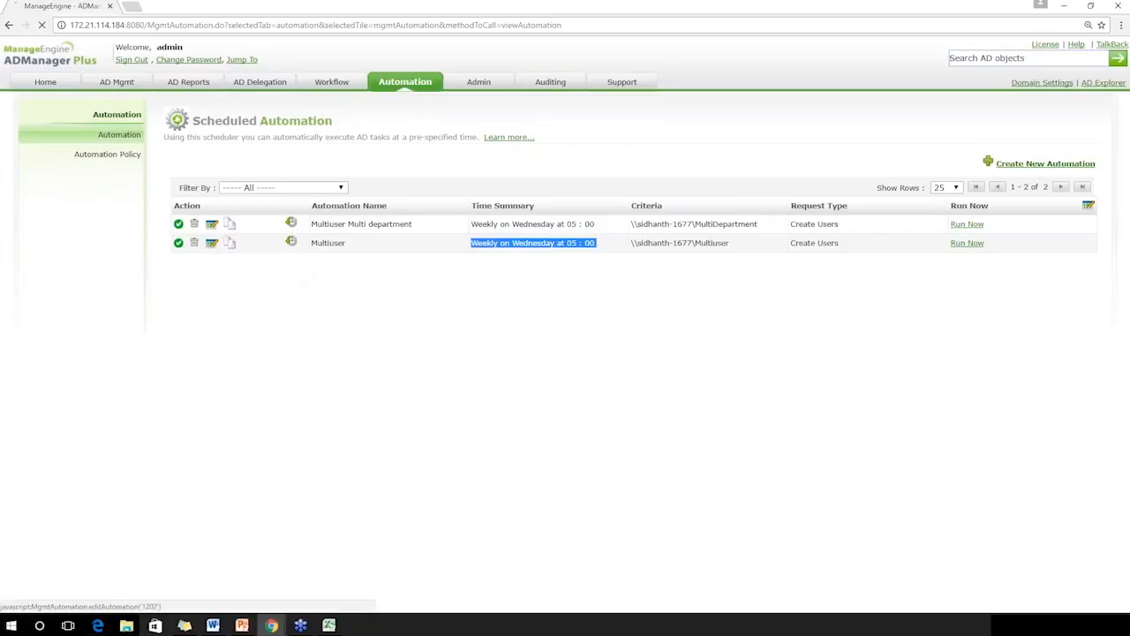
drag(1127, 353, 1128, 374)
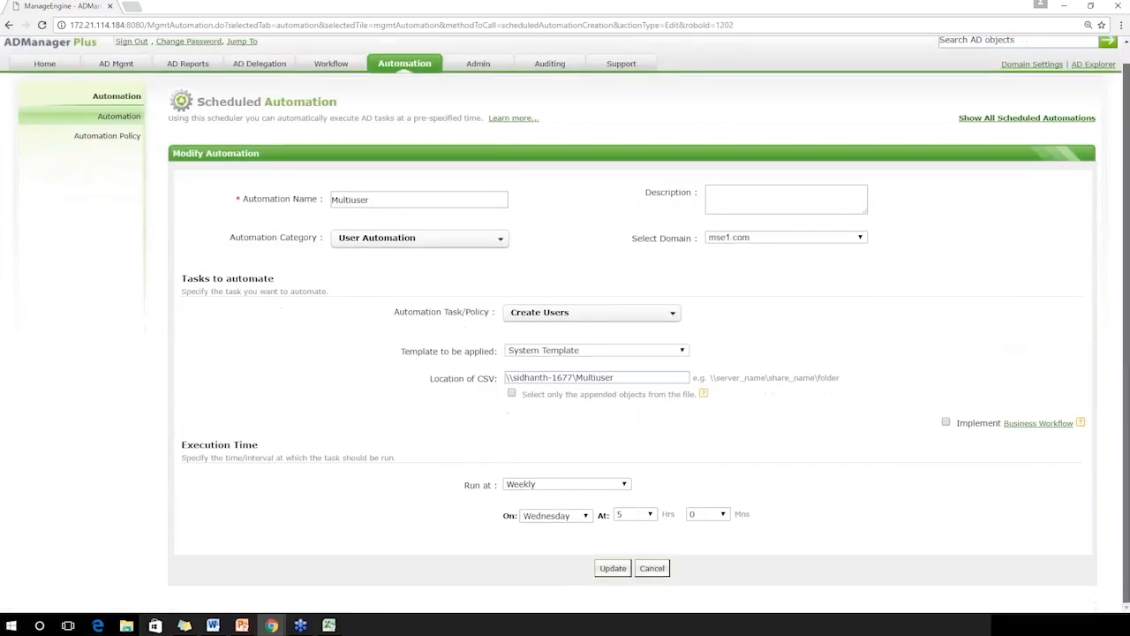
click(582, 486)
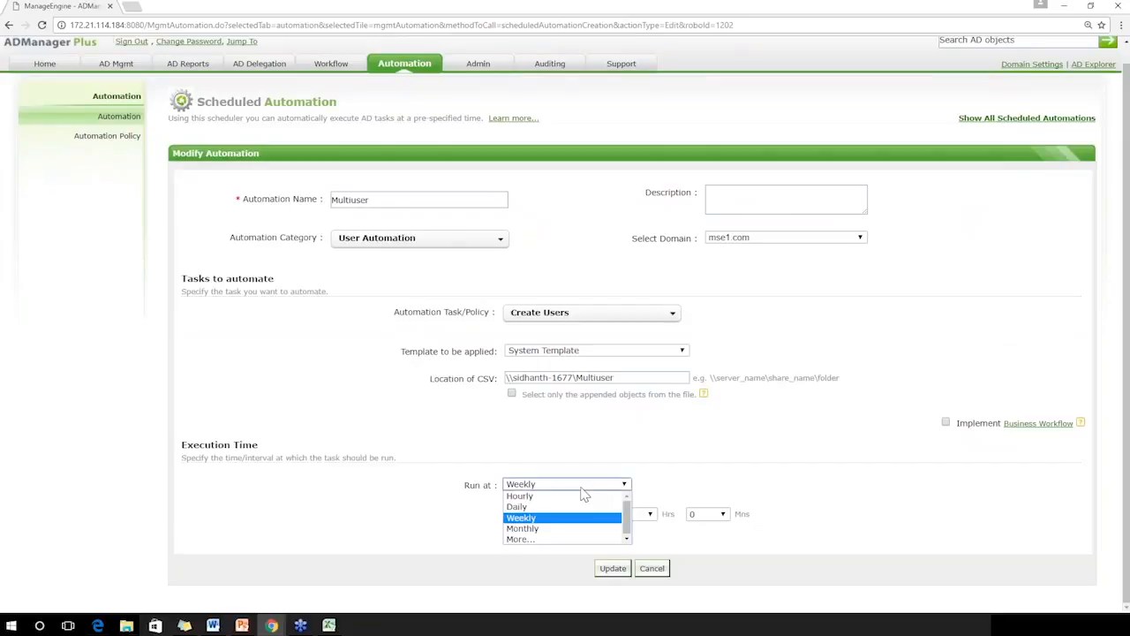
click(562, 540)
click(602, 541)
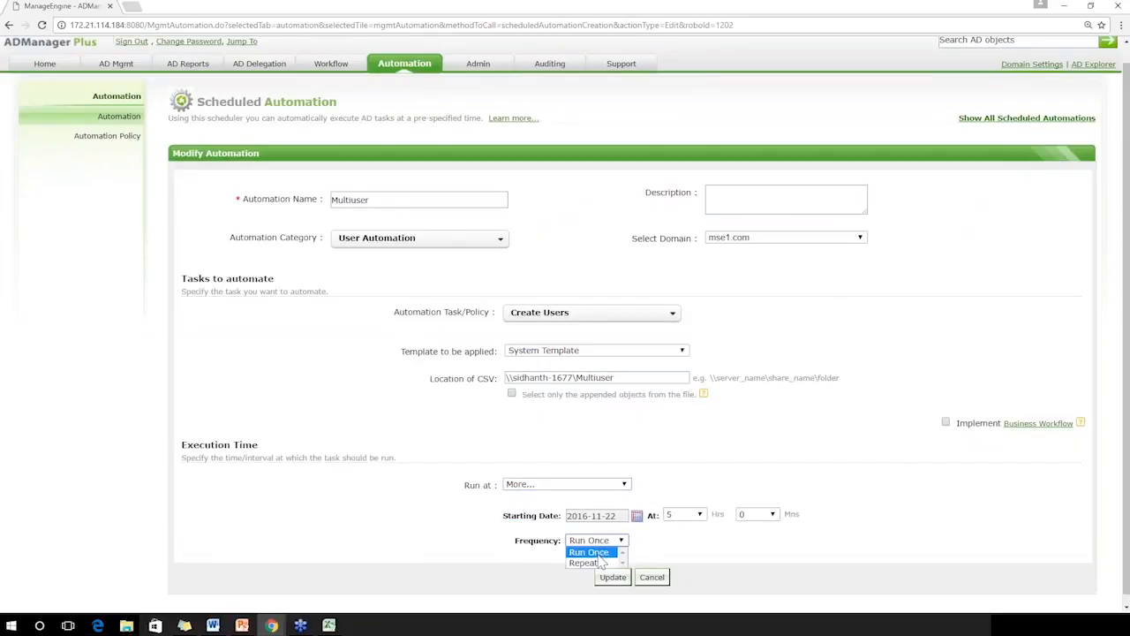
click(597, 563)
click(719, 547)
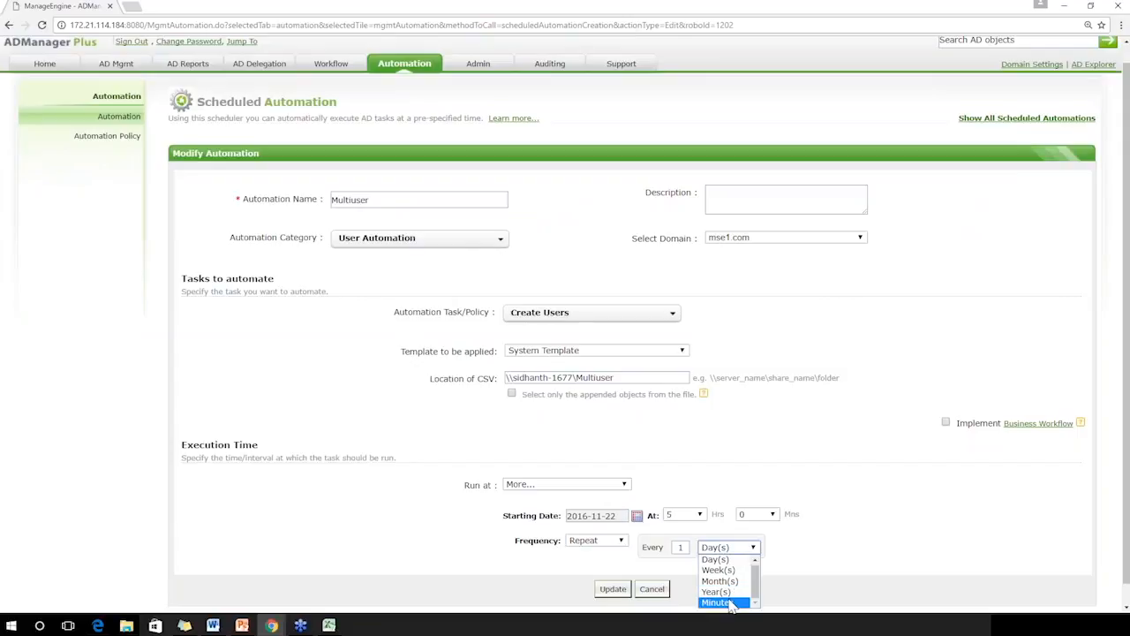
click(728, 603)
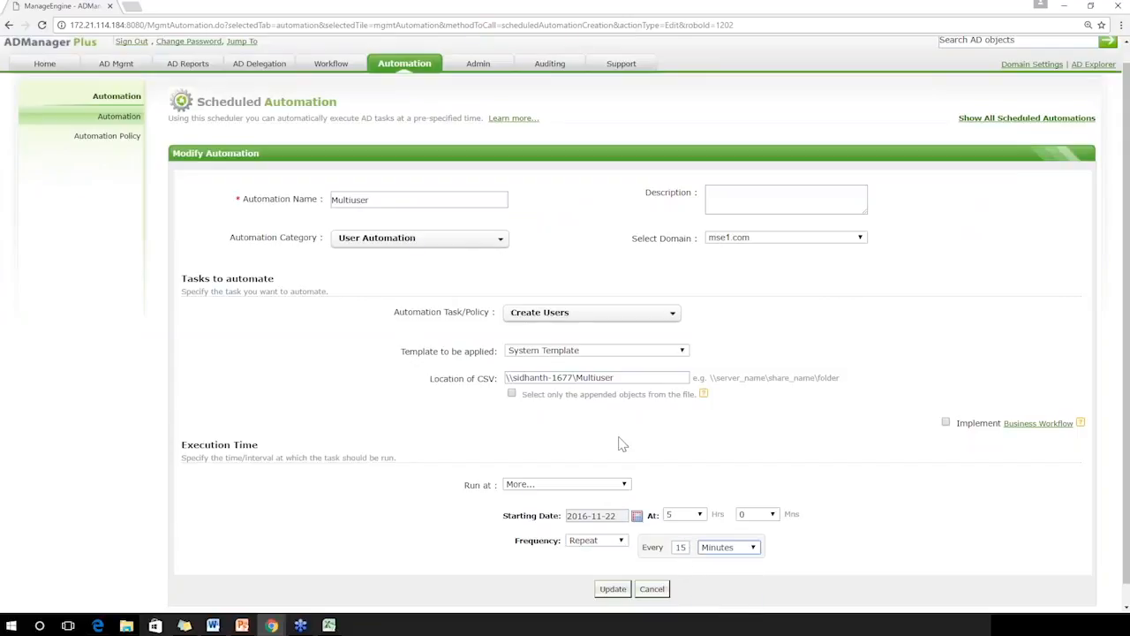
Toggle the appended-objects-only option on and off, and cancel the Multiuser automation's modifications
click(512, 394)
click(513, 394)
click(653, 590)
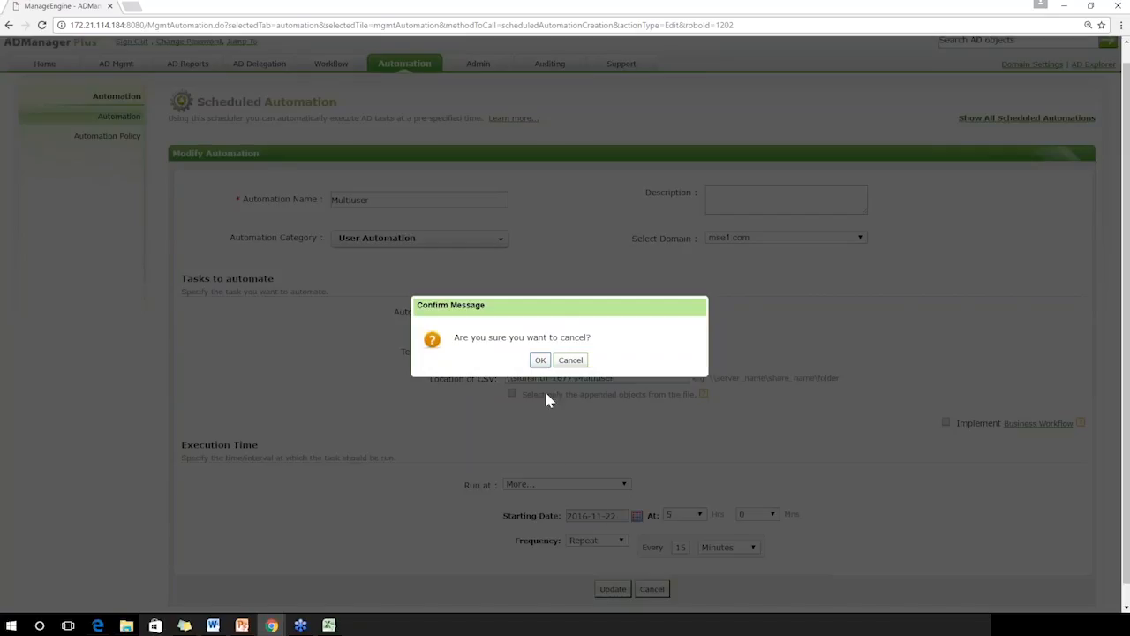
click(540, 361)
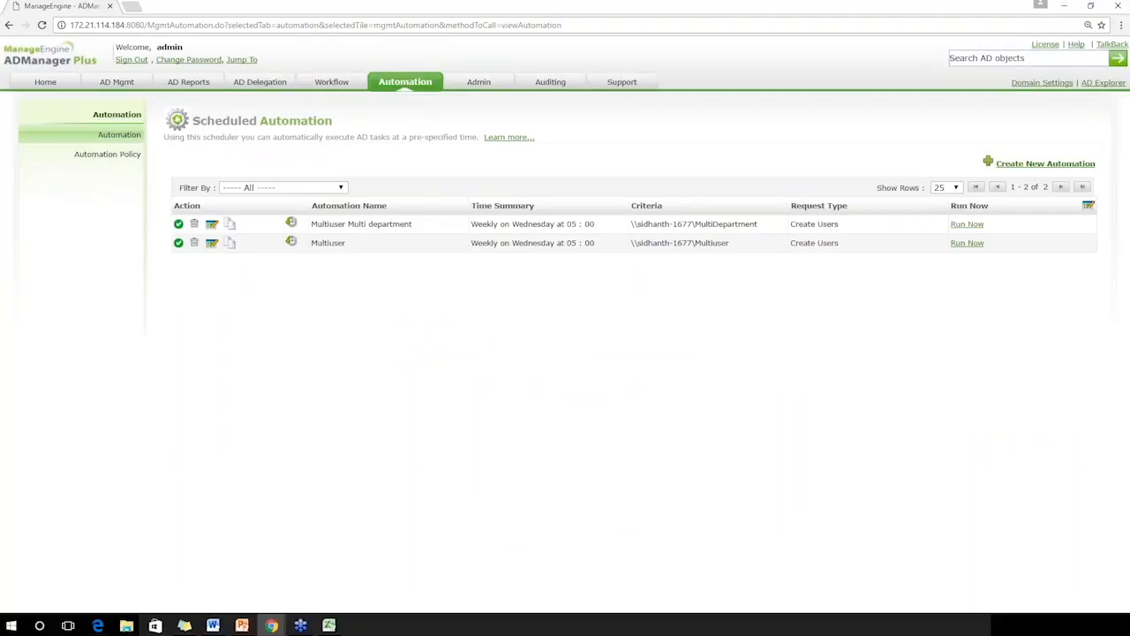
Run the Multiuser automation and the Multiuser Multi department automation immediately, dismissing each alert
click(968, 246)
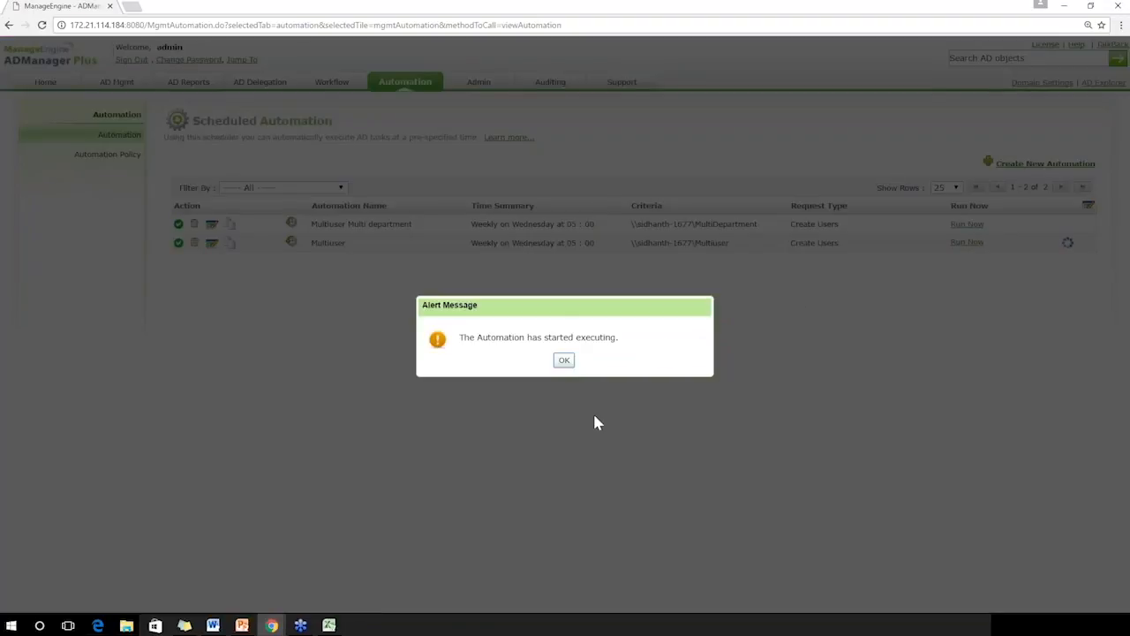
click(564, 362)
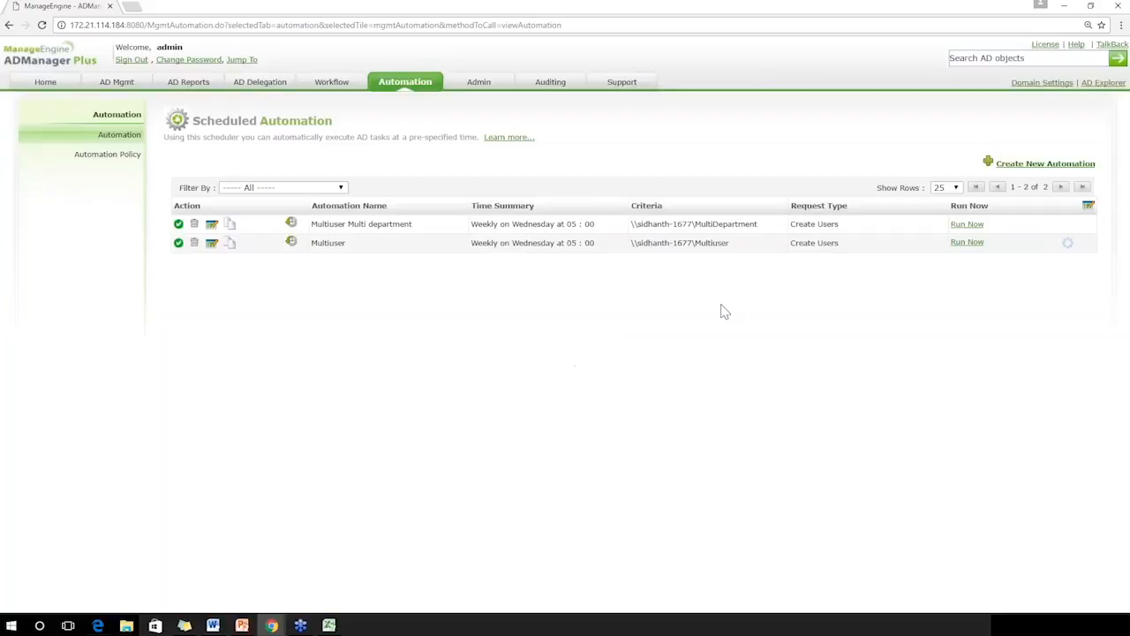
click(967, 233)
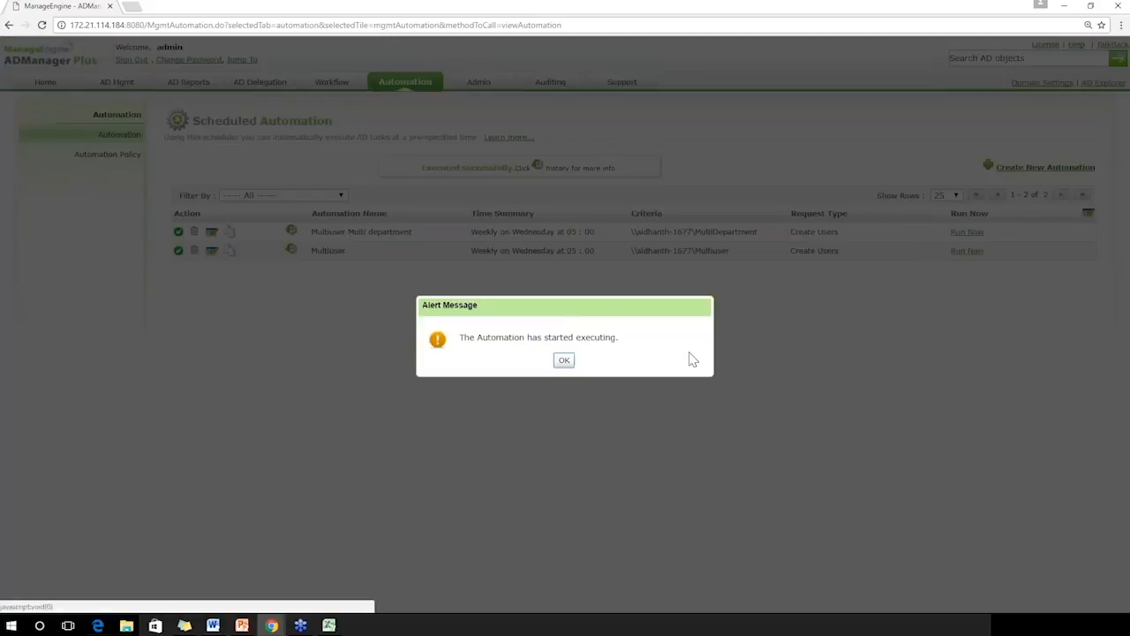
click(564, 362)
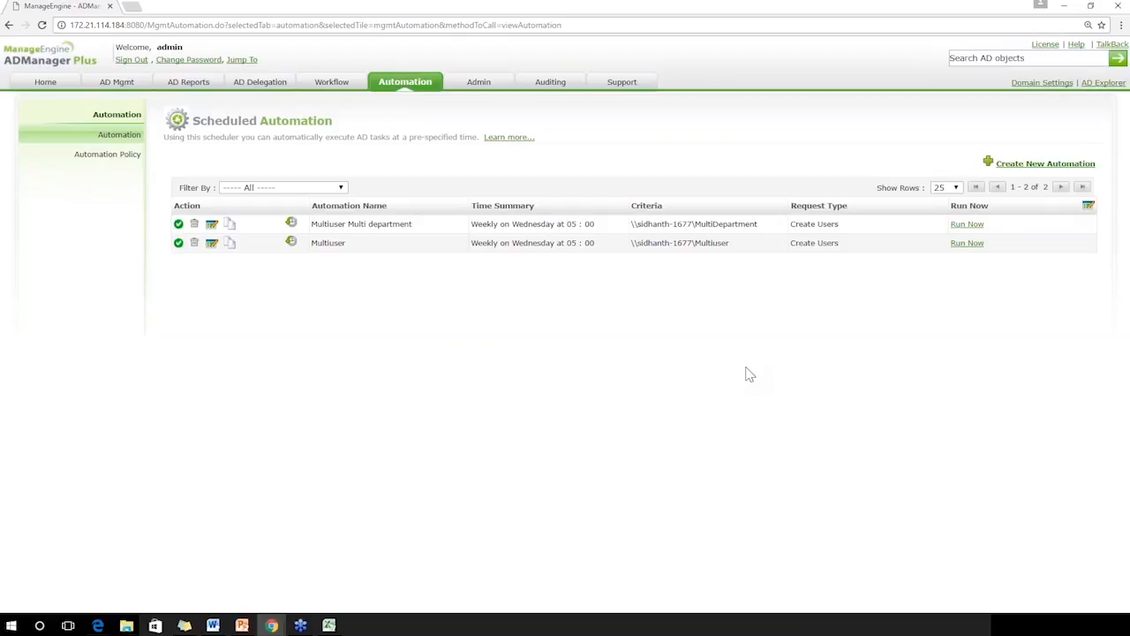
Open the Multiuser automation's execution history, check the run's start and finish times, and open its request details
click(292, 243)
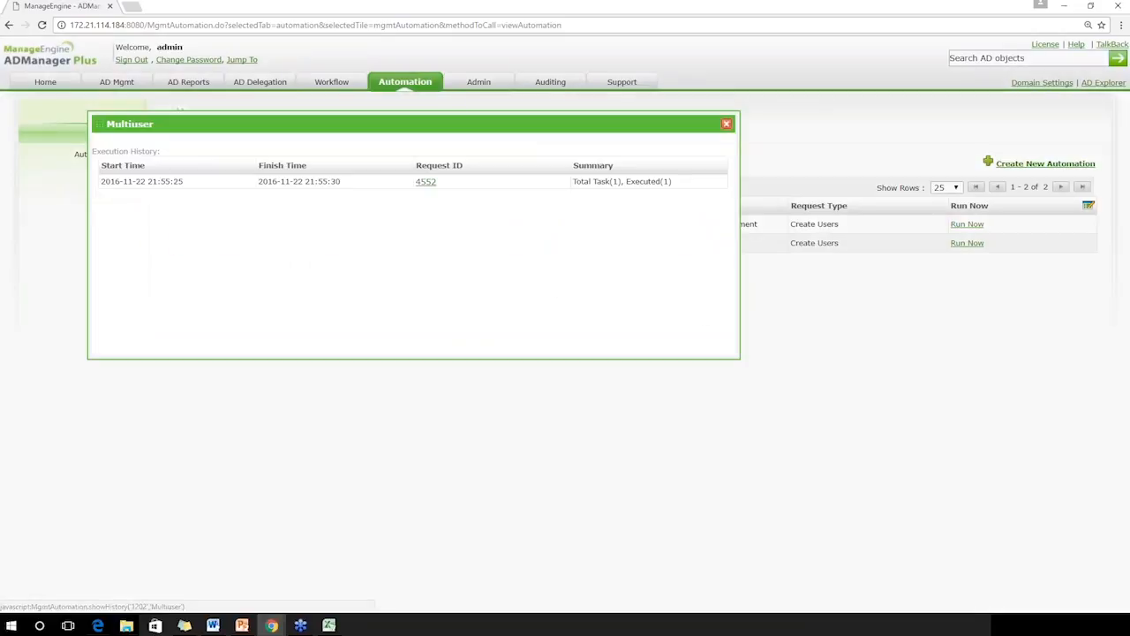
triple_click(170, 183)
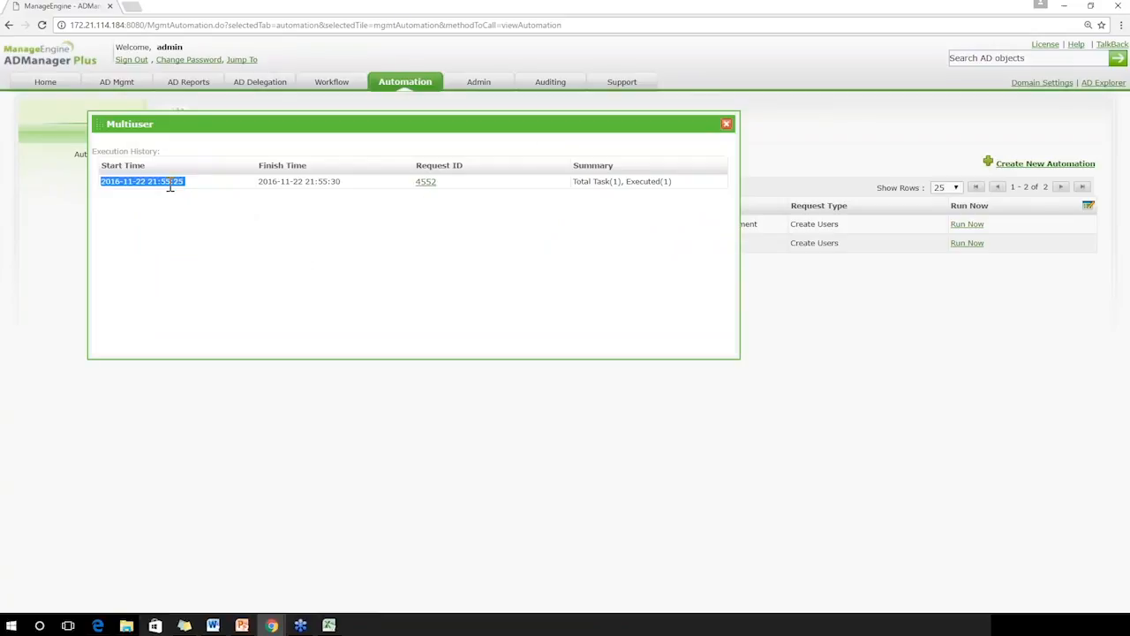
triple_click(308, 182)
click(427, 183)
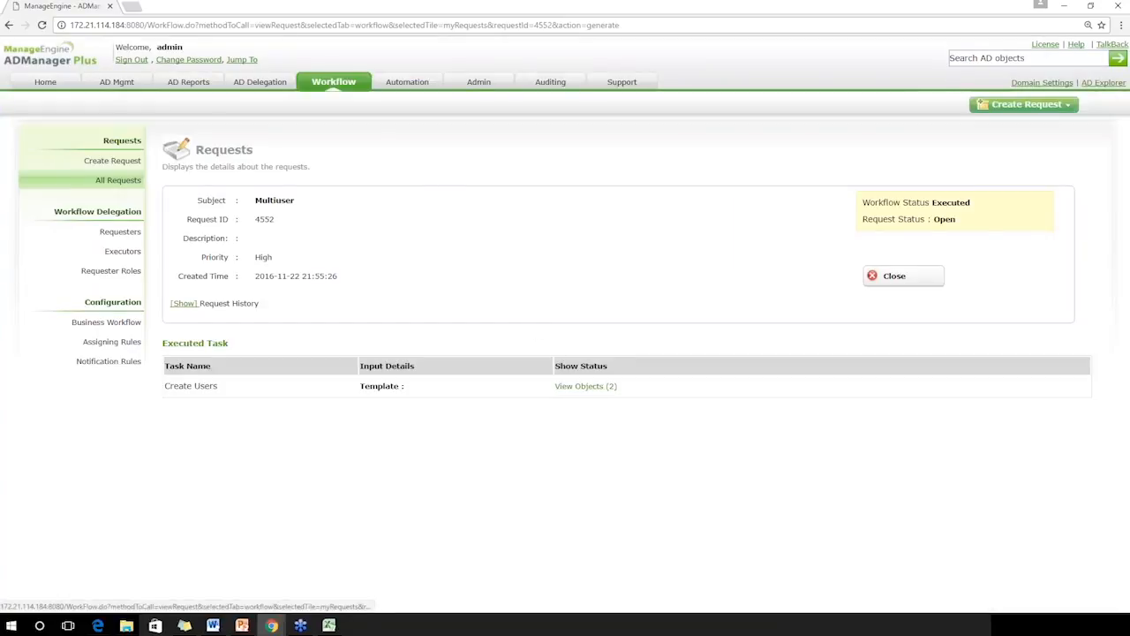
View the objects processed by the Multiuser request's Create Users task and examine the status of both users
click(565, 386)
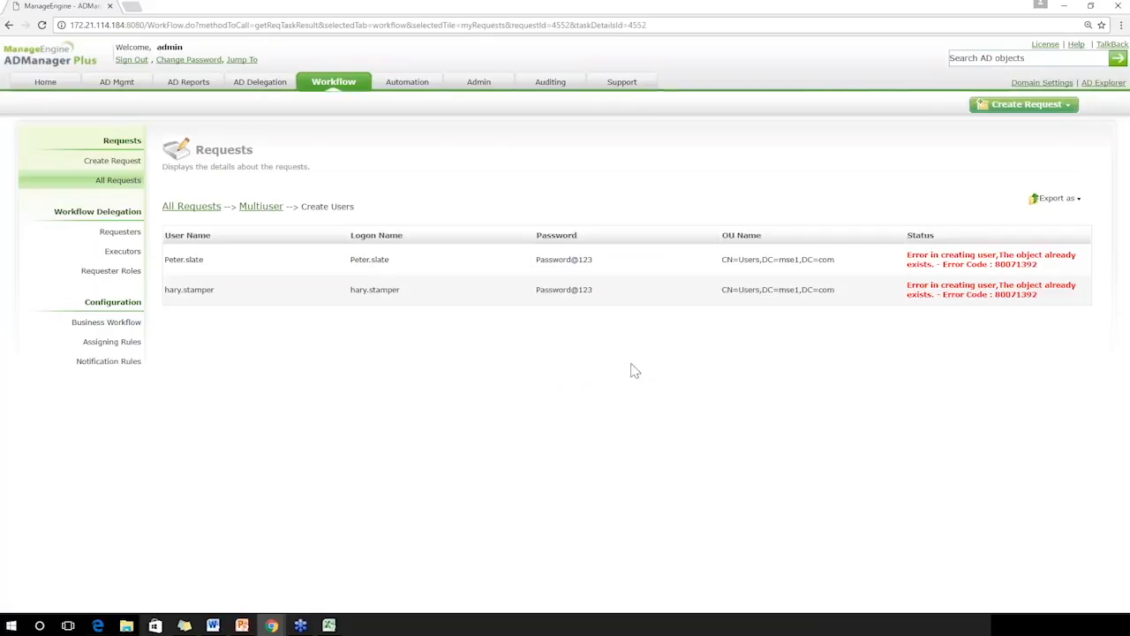
triple_click(1025, 253)
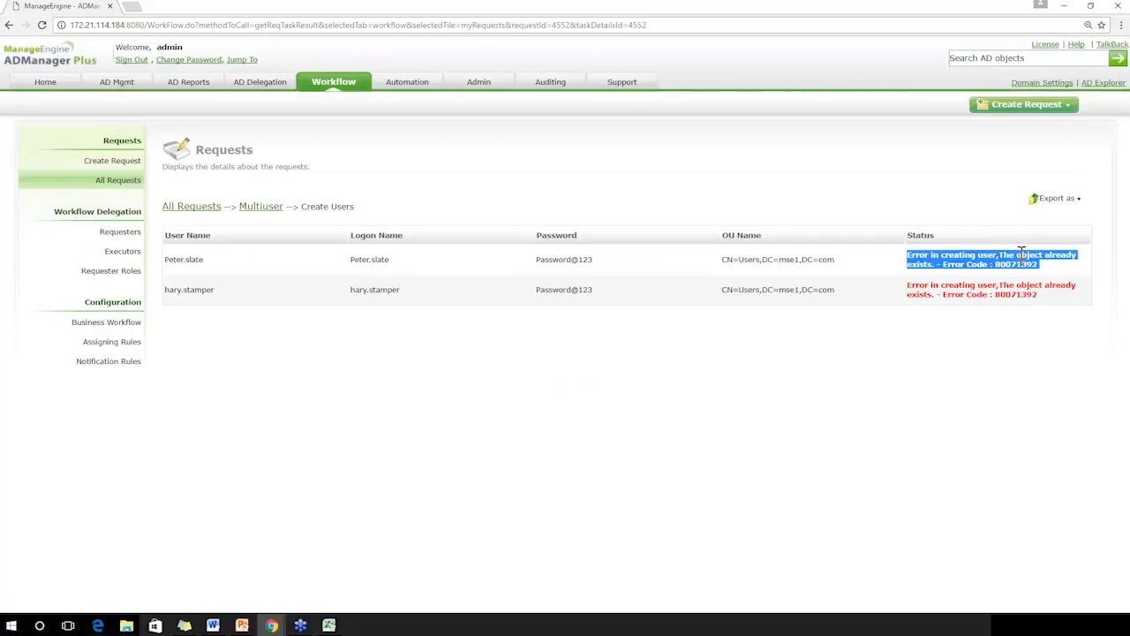
triple_click(1013, 290)
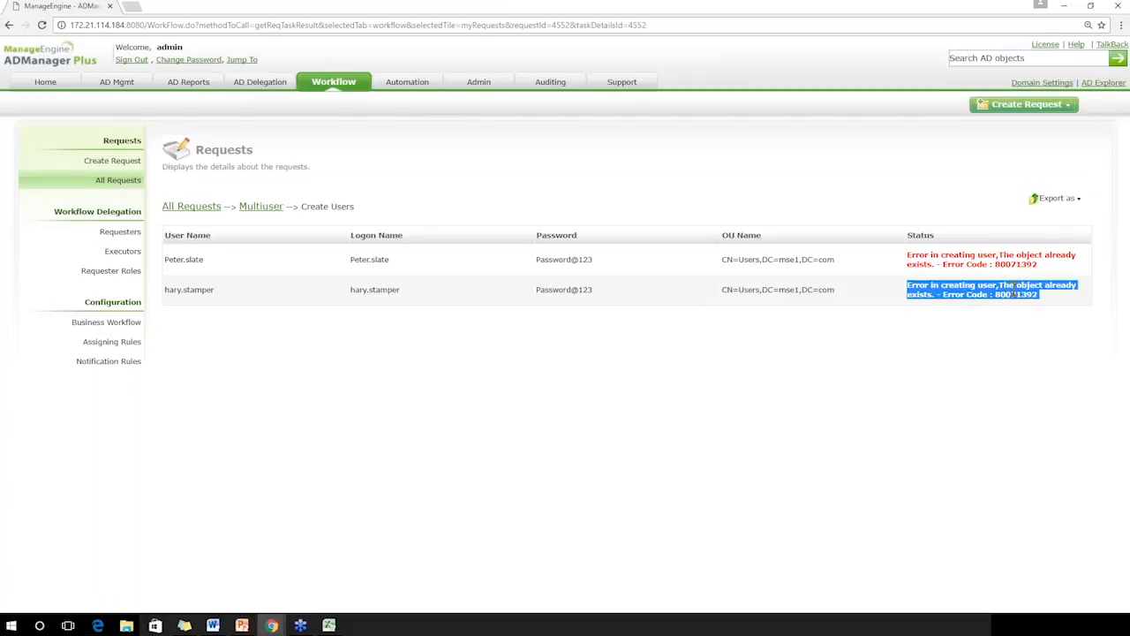
Return to the scheduled automations and open the request from the Multiuser Multi department automation's execution history
click(407, 92)
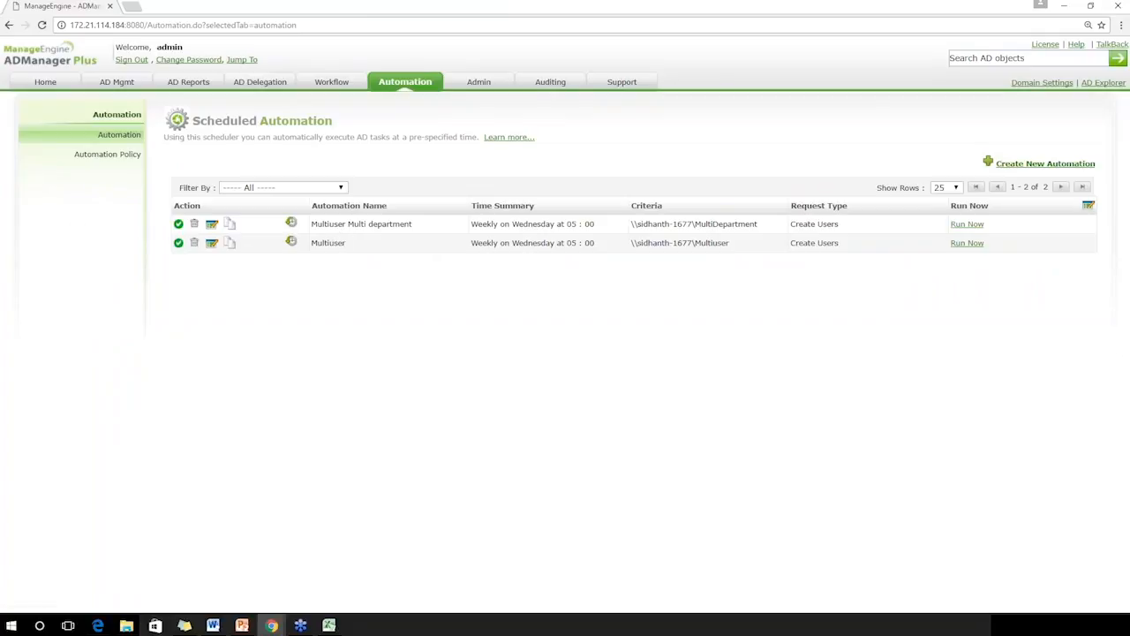
click(291, 225)
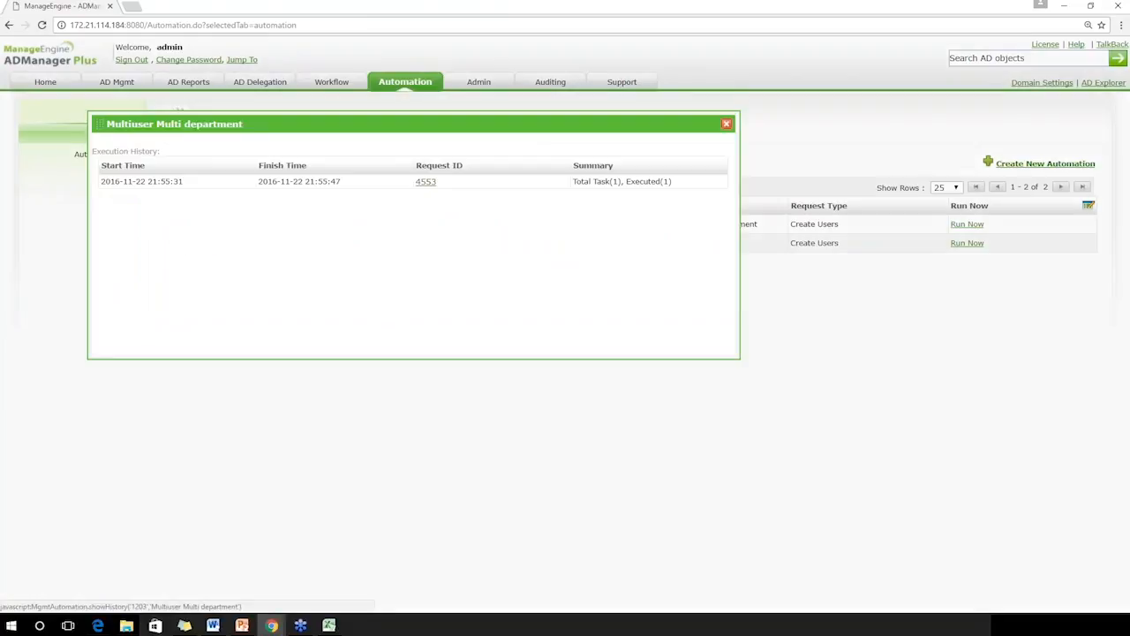
click(429, 183)
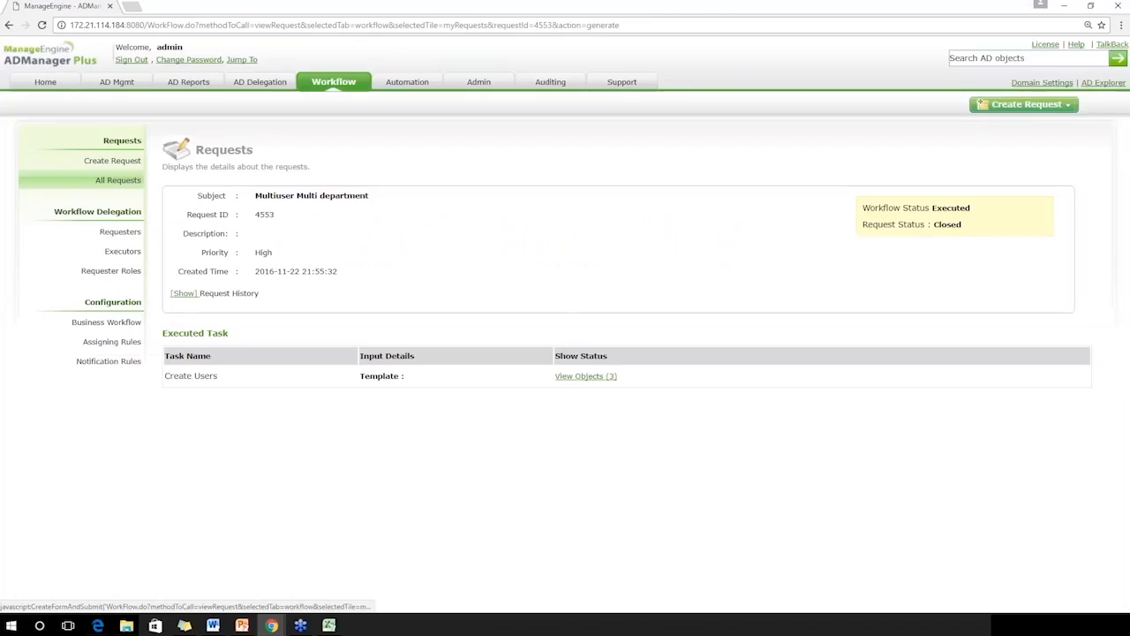
Examine the creation status of each user in the Multiuser Multi department request, and return to the scheduled automations list
click(583, 378)
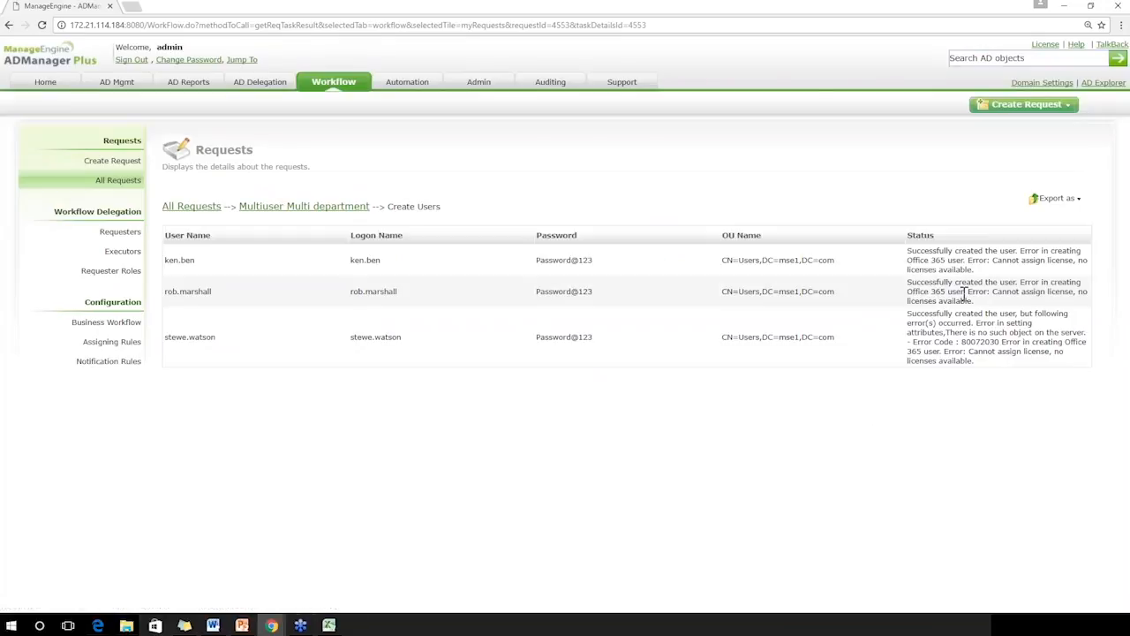
drag(977, 294, 1019, 302)
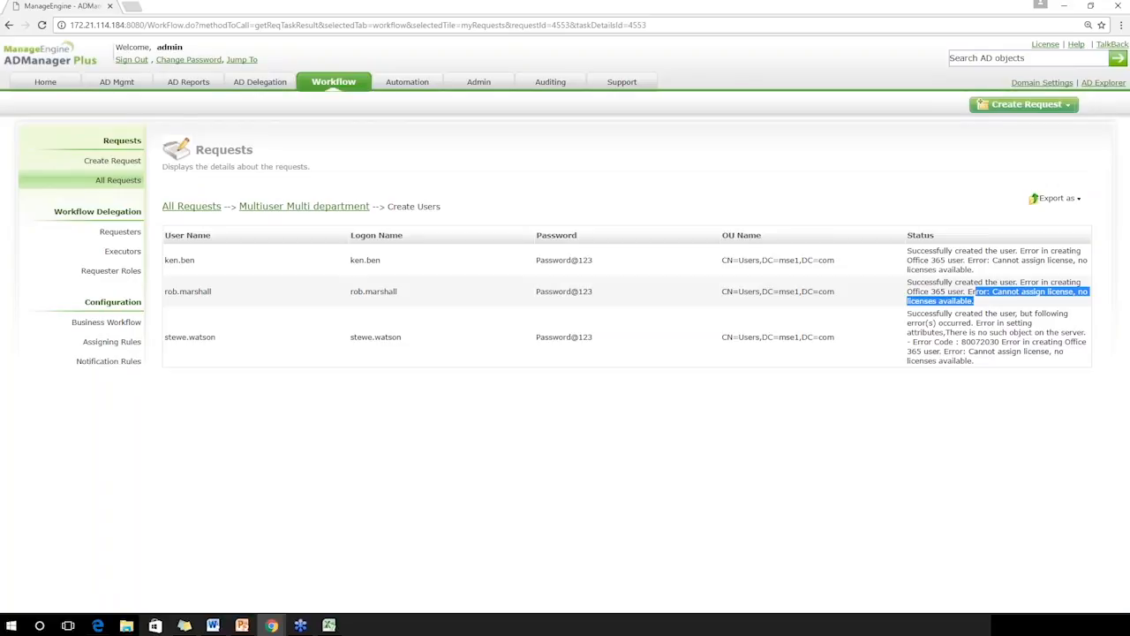
click(984, 329)
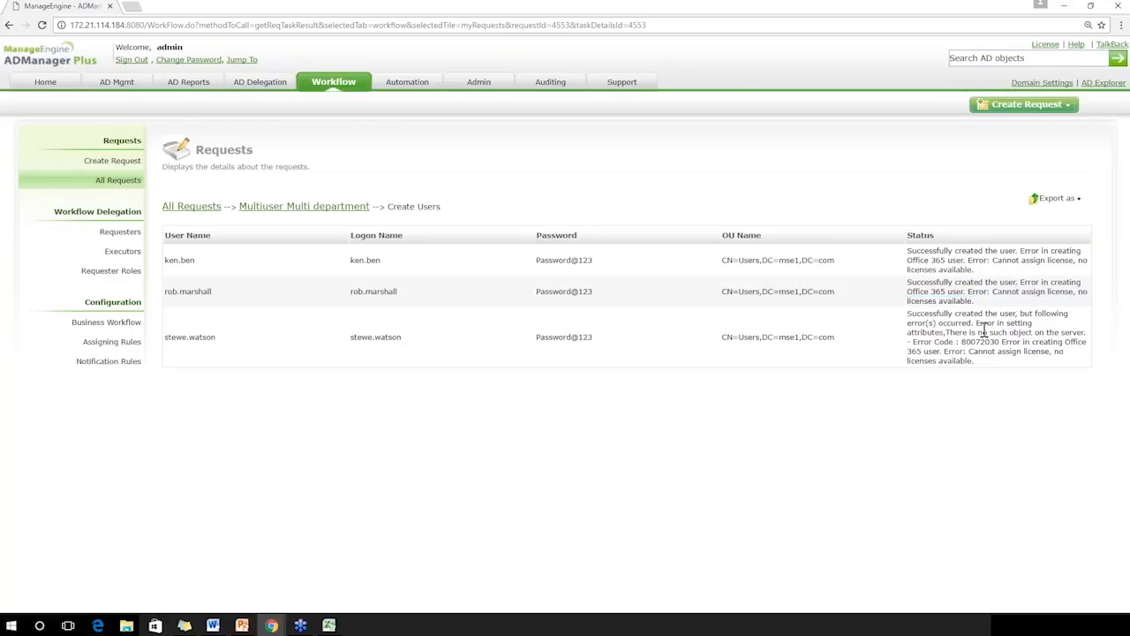
triple_click(975, 246)
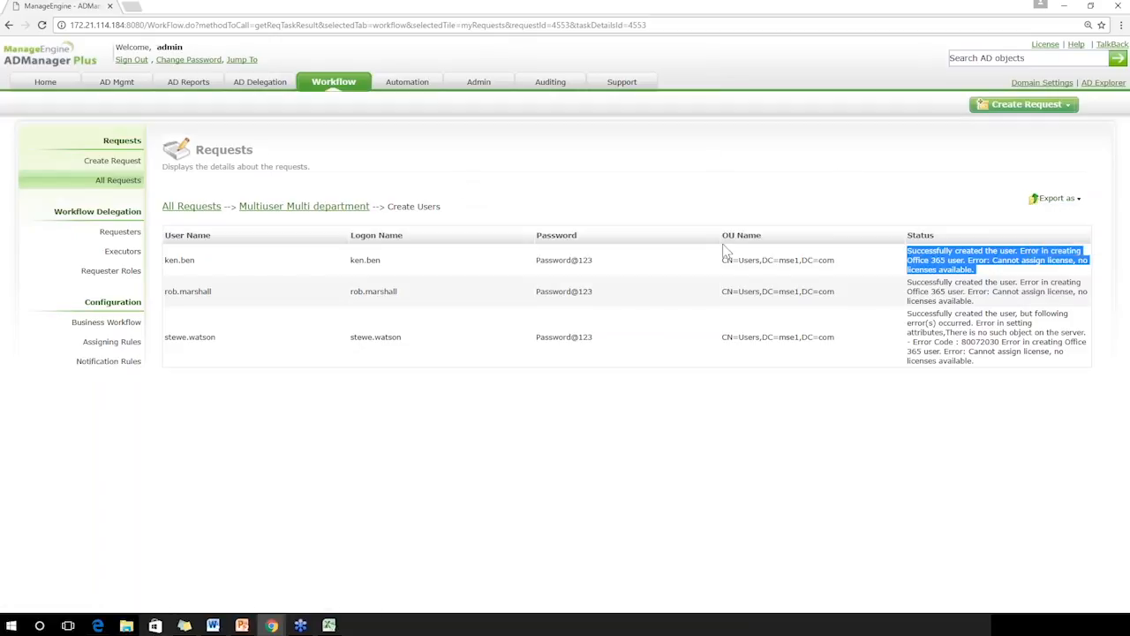
click(395, 88)
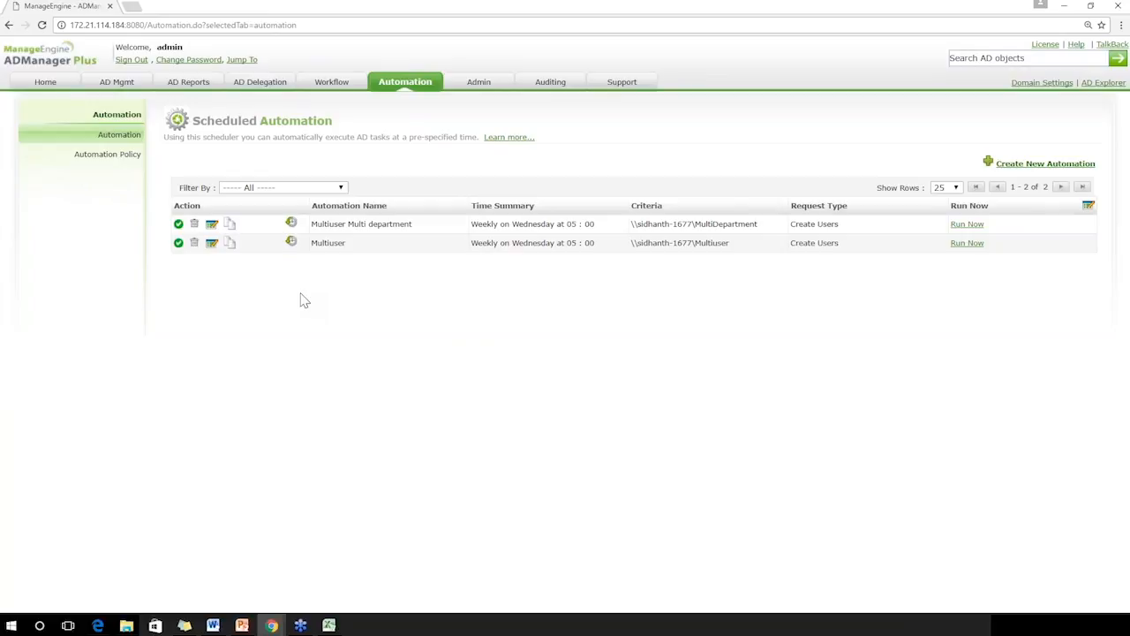
Switch to the PowerPoint slide show by minimizing the browser, and advance from the Automation slide to the Summary slide
mouse_move(244, 627)
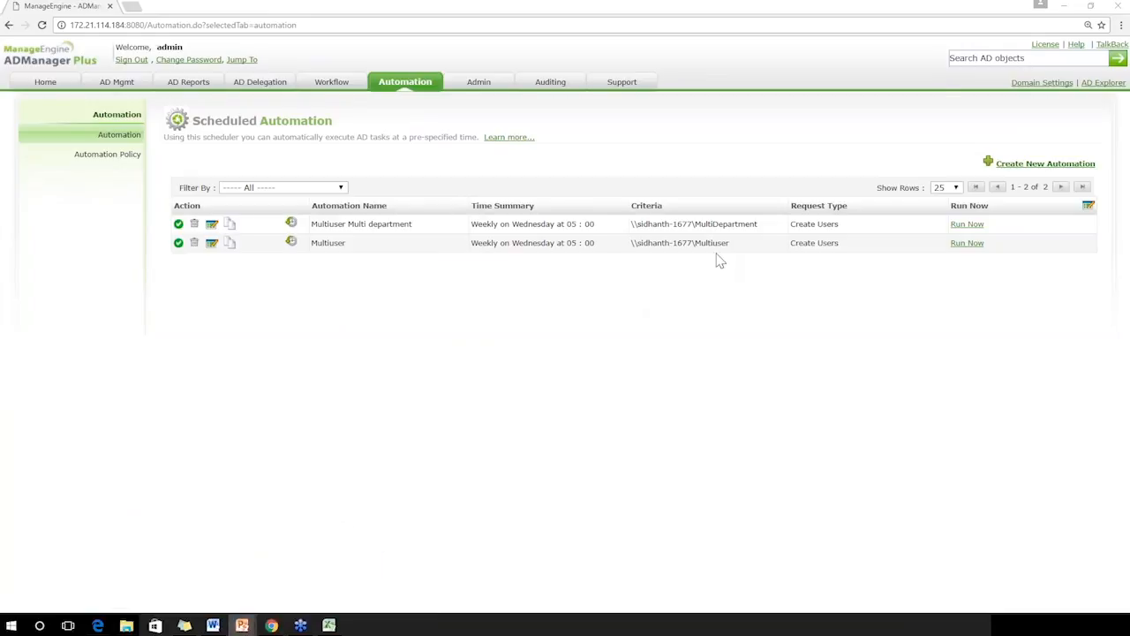
click(1064, 6)
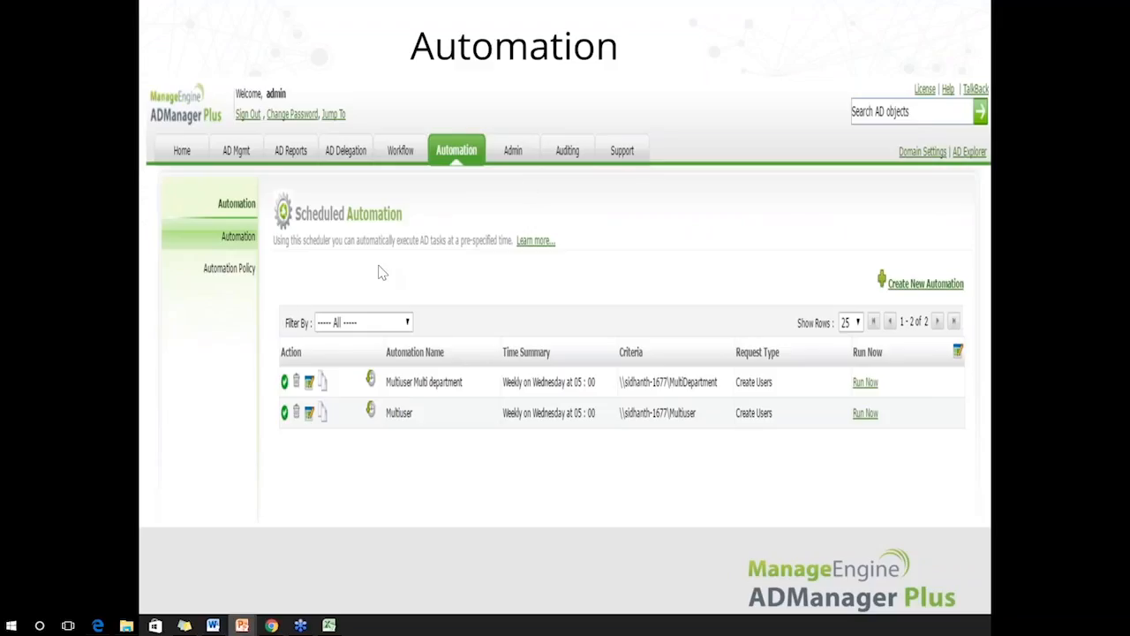
click(564, 269)
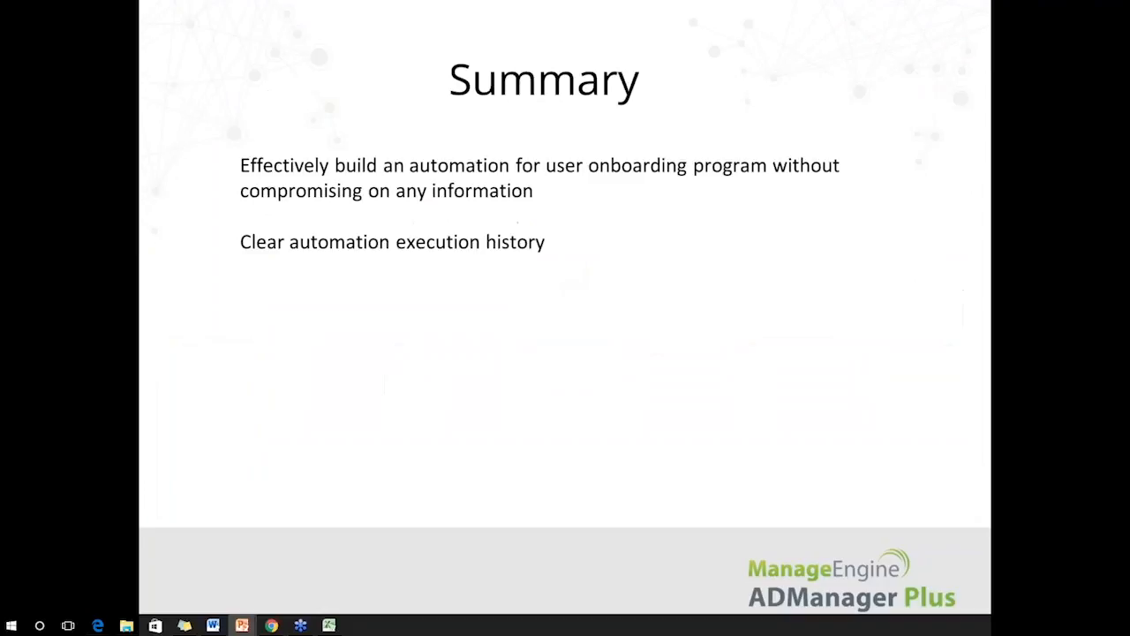